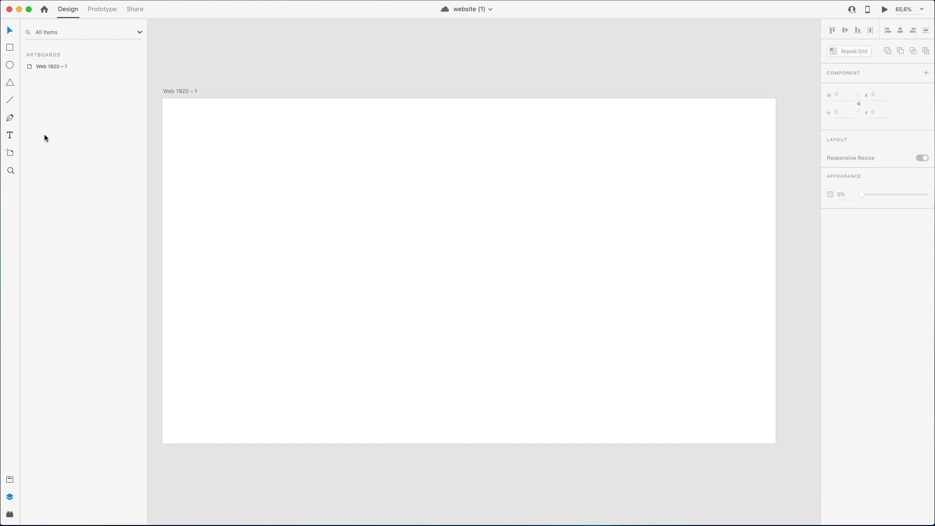
left_click(10, 153)
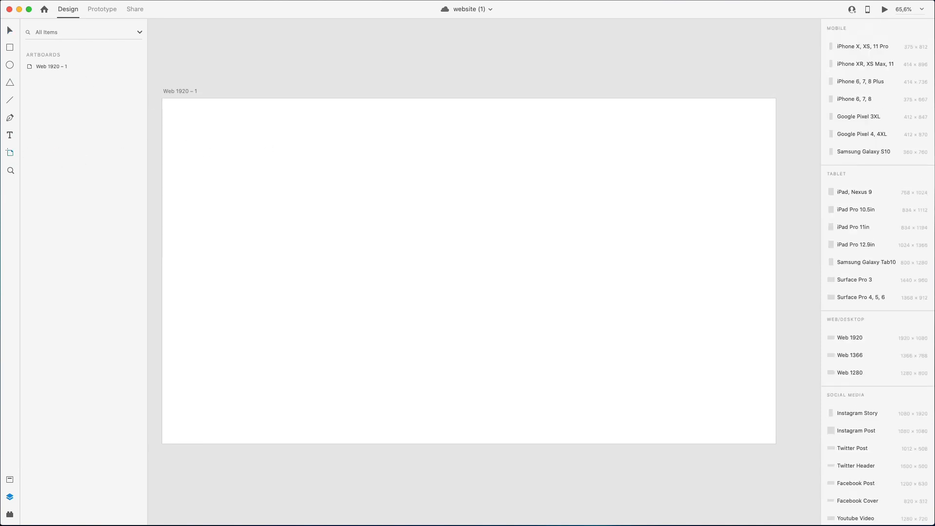
left_click(43, 69)
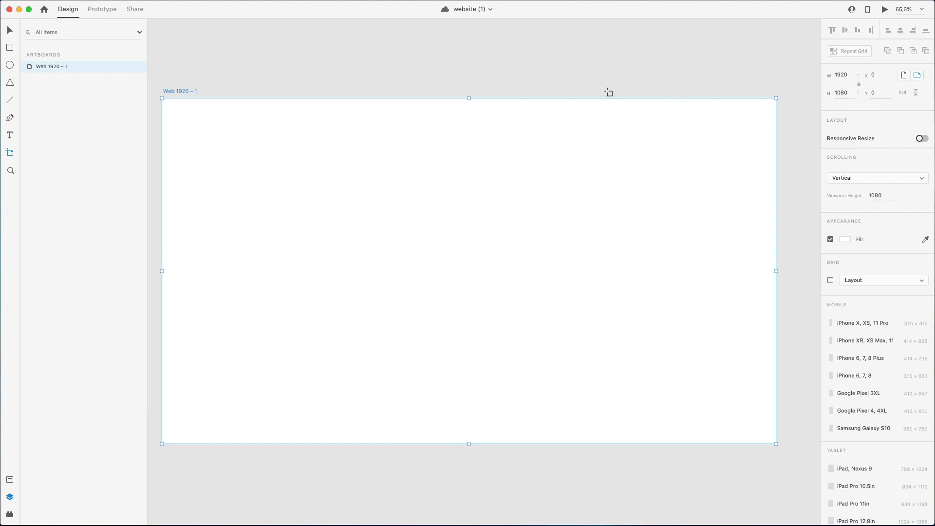
key("v")
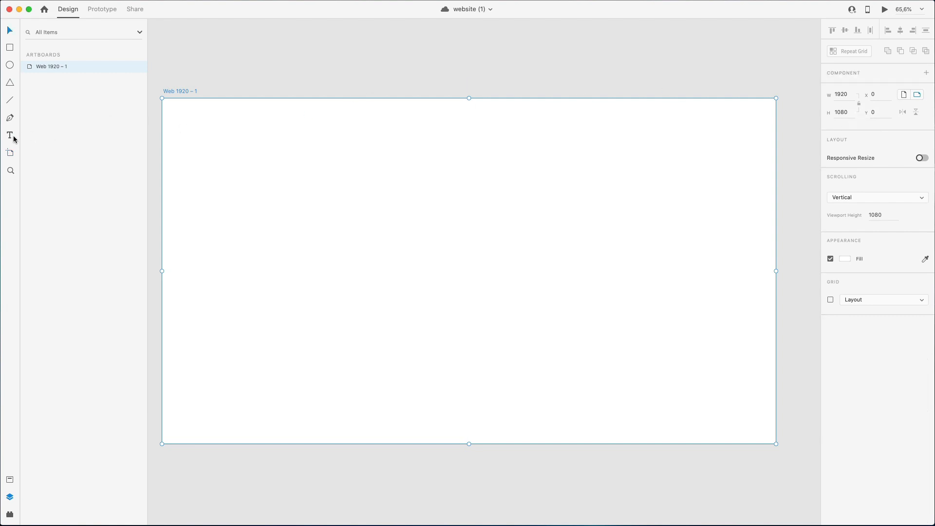
Add the text "Minimal" near the artboard's upper-left corner in Open Sans Extrabold.
left_click(181, 116)
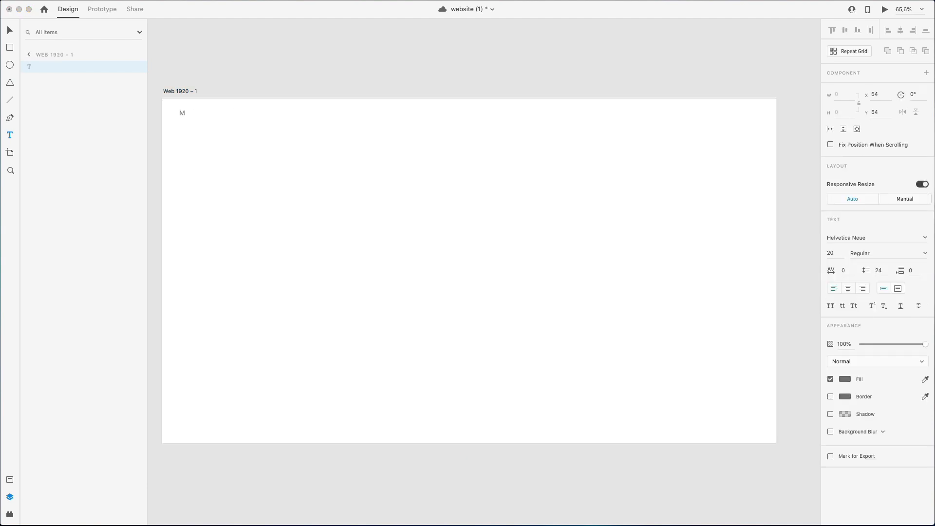
left_click(274, 110)
key("super+a")
left_click(926, 237)
type("Open")
key("Return")
left_click(906, 254)
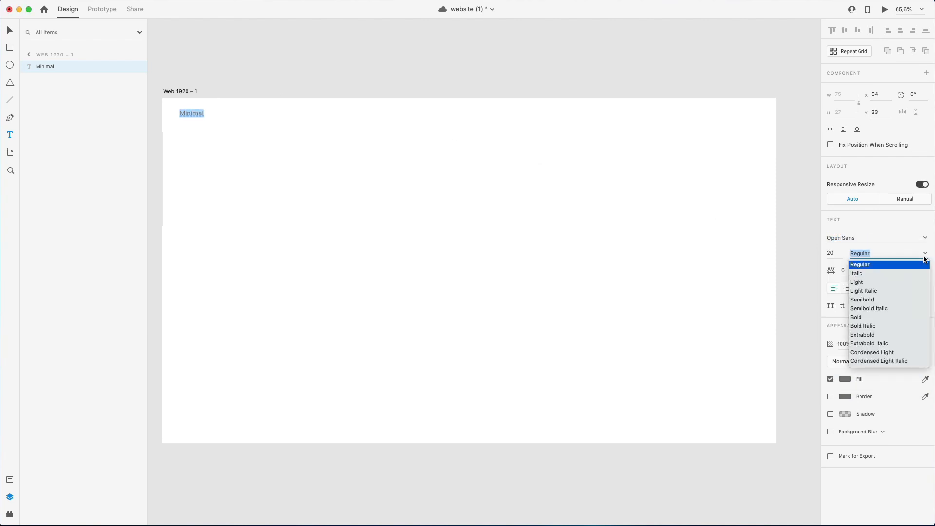
left_click(876, 334)
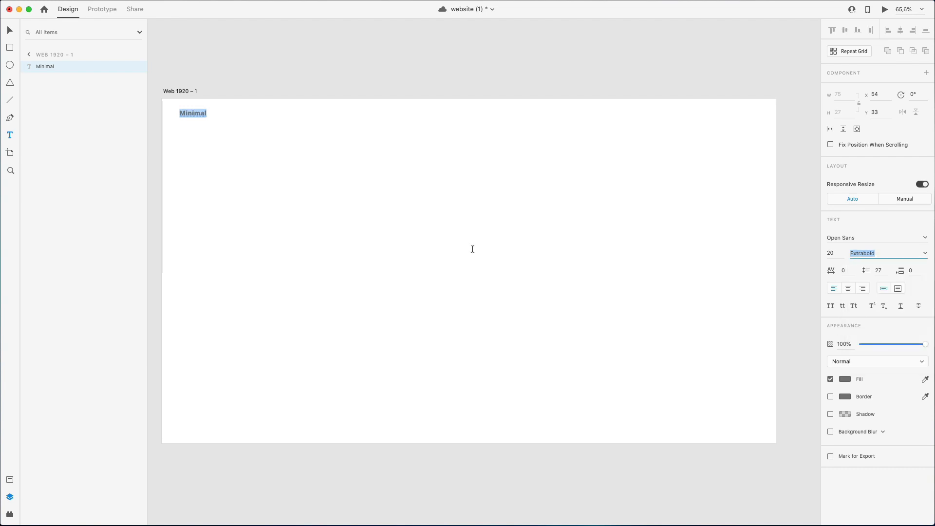
Fill the "Minimal" text with black (#000000) and enlarge it to font size 46.
left_click(845, 379)
left_click_drag(767, 361, 720, 406)
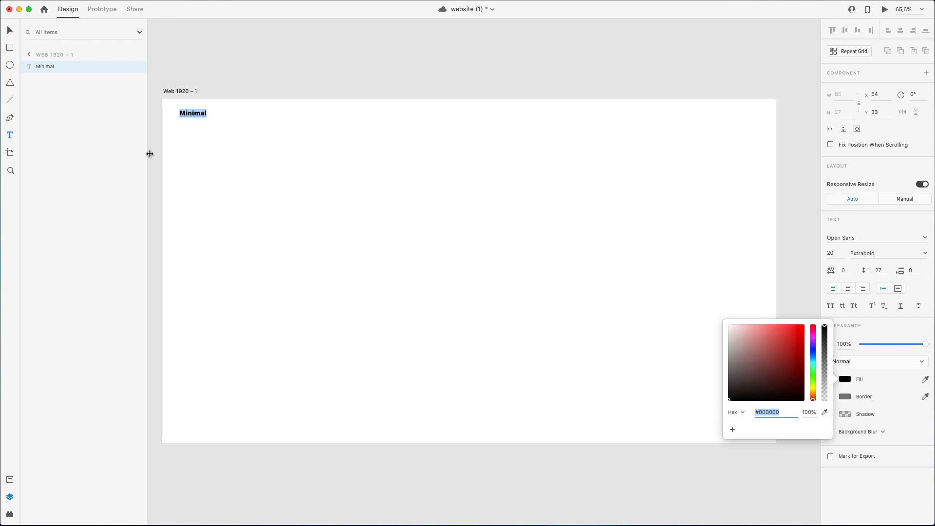
left_click(11, 34)
mouse_move(198, 116)
left_mouse_down()
mouse_move(200, 141)
mouse_move(206, 124)
left_mouse_up()
Remove both letters "i" from the logo text so it reads "Mnmal".
double_click(204, 125)
left_click(203, 125)
key("BackSpace")
key("Right")
key("BackSpace")
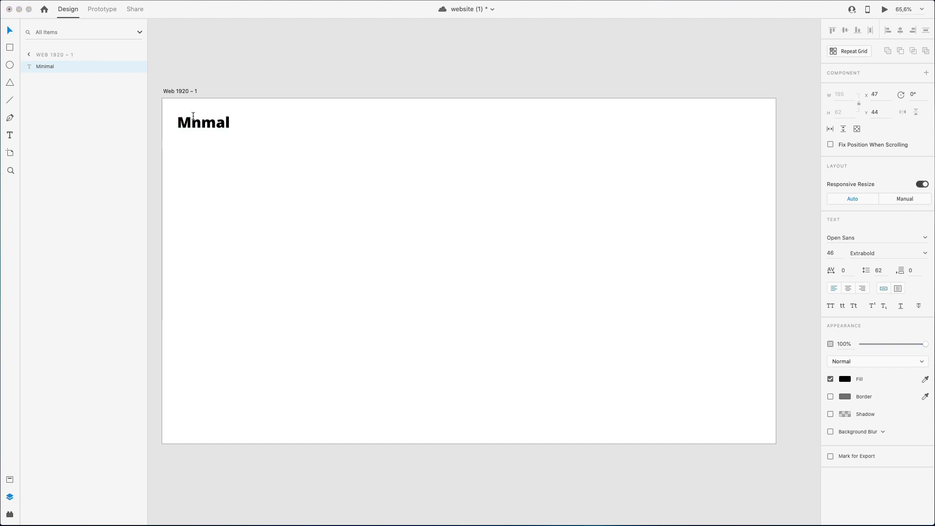
key("Right")
key("Right")
key("Left")
key("Escape")
Move the "Mnmal" logo text slightly farther in from the artboard's left edge.
left_click_drag(200, 124, 202, 120)
scroll(195, 112, "up", 1)
left_click(254, 87)
scroll(254, 86, "left", 1)
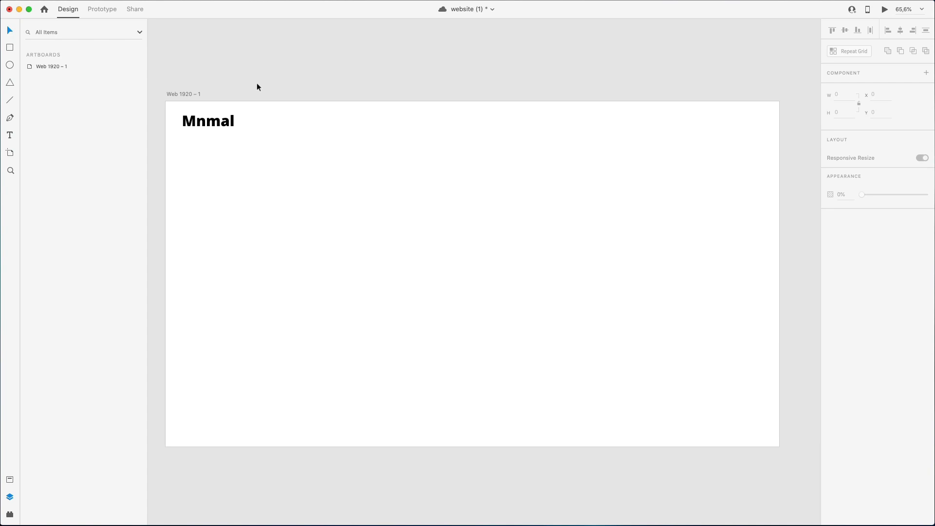
scroll(257, 83, "up", 1)
left_click_drag(218, 128, 220, 133)
left_click(238, 96)
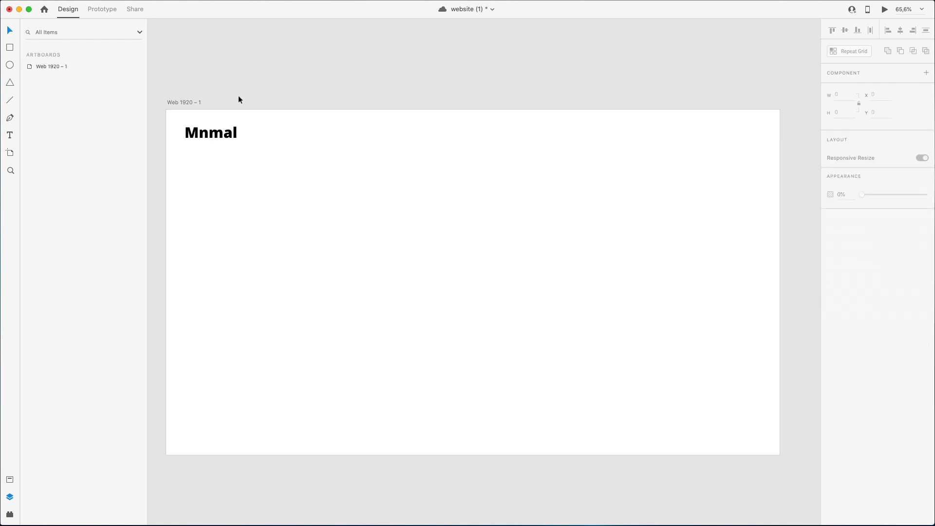
Show a 12-column layout grid on the Web 1920 – 1 artboard and set its column width to 148.
left_click(54, 66)
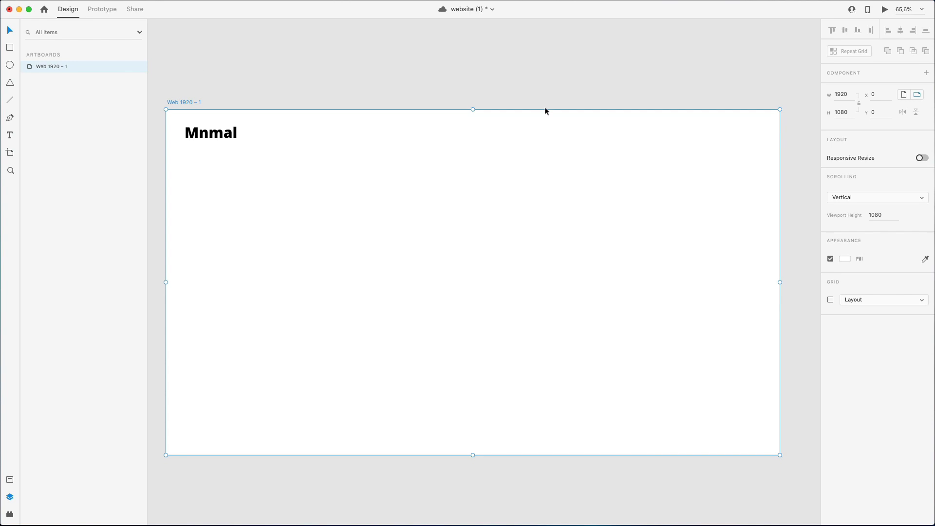
left_click(881, 199)
left_click(882, 197)
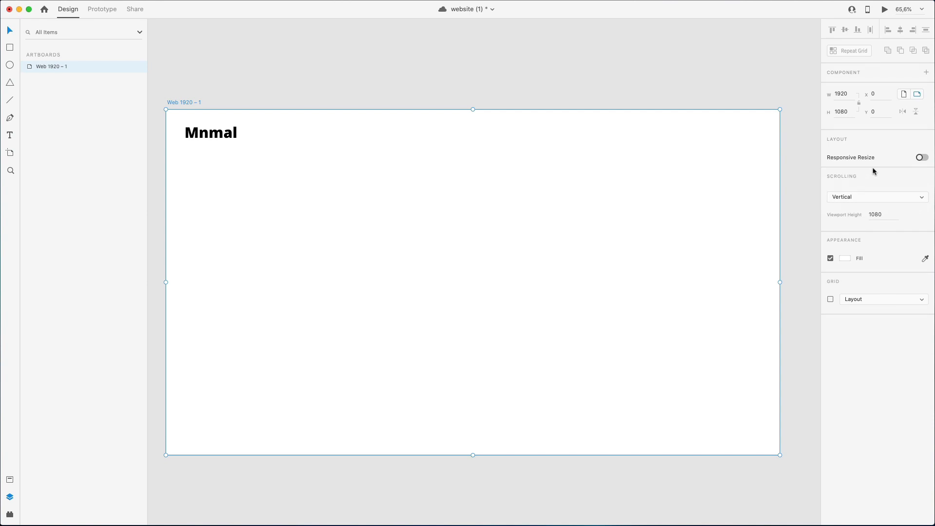
left_click(831, 300)
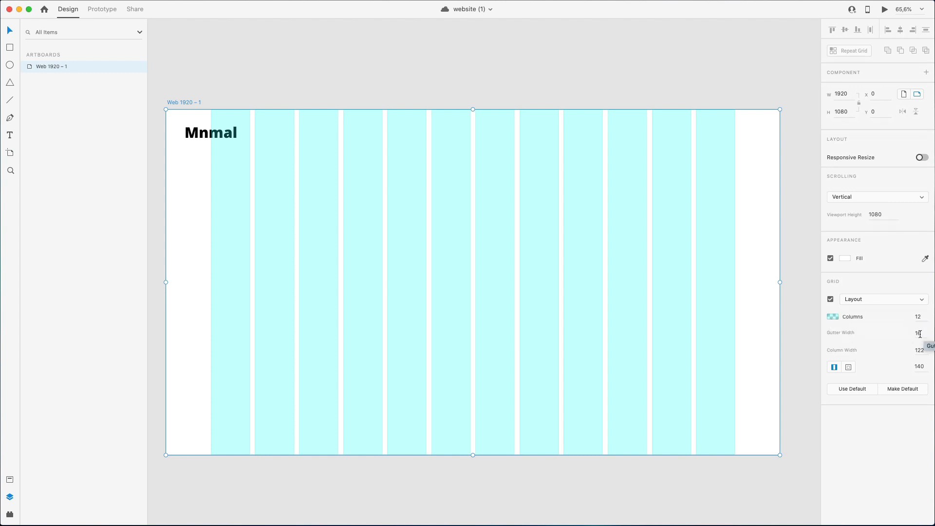
left_click(920, 333)
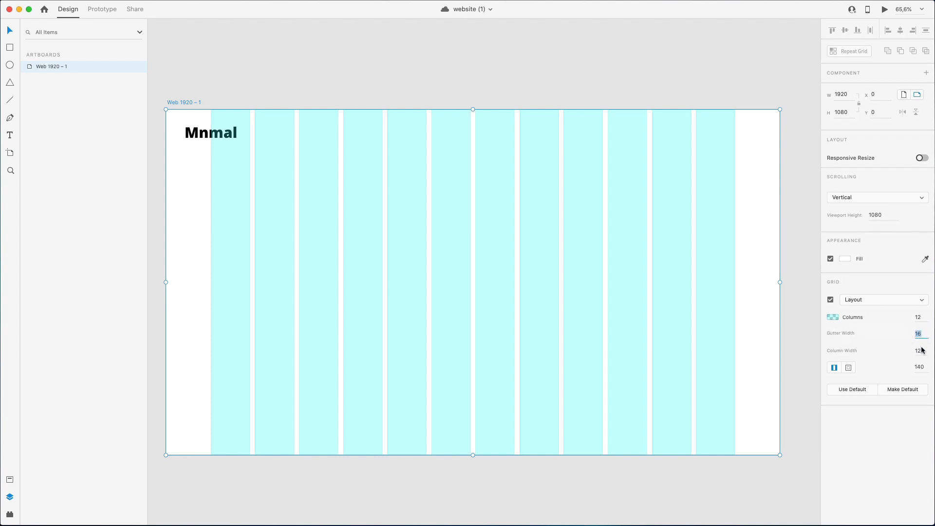
type("12")
key("Tab")
type("148")
key("Return")
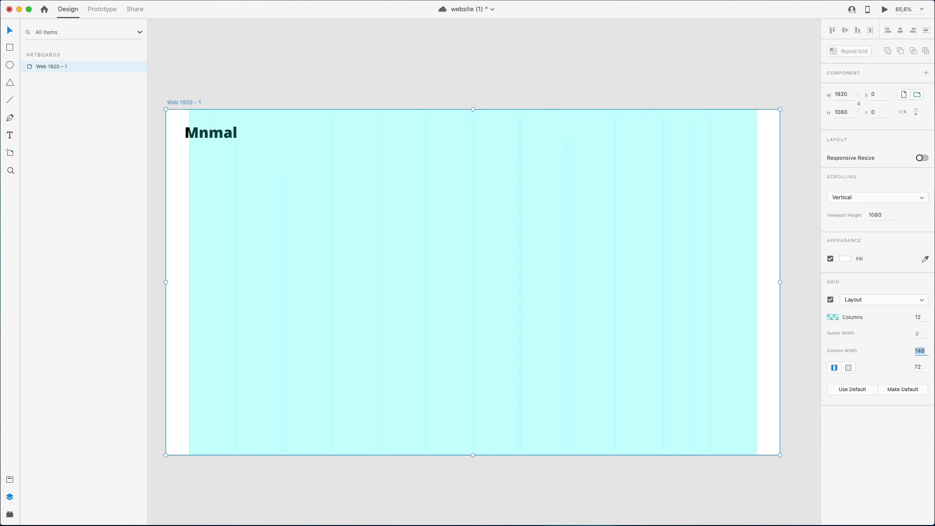
Set the layout grid's gutter width to 24.
left_click(922, 334)
type("25")
key("Return")
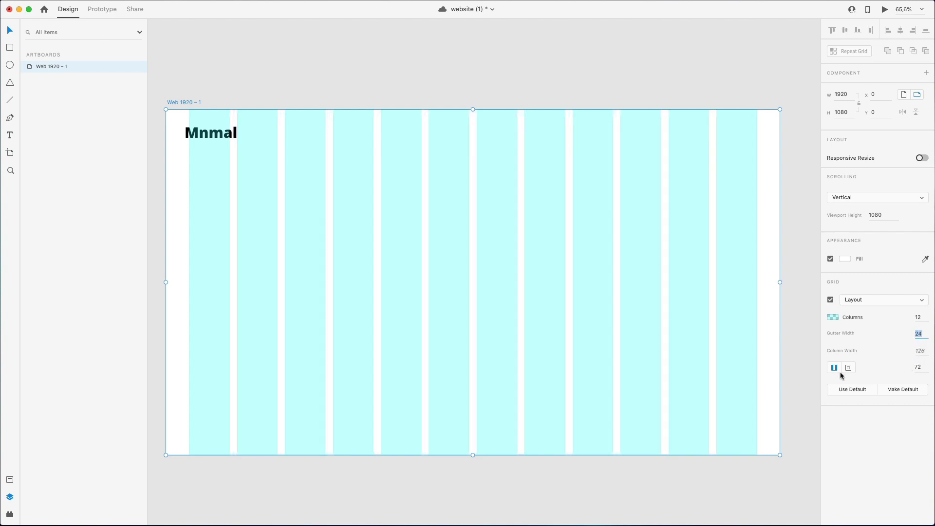
Set the layout grid's gutter width to 12, keeping the 72 side margins.
left_click(922, 369)
left_click(921, 335)
key("shift+Up")
key("shift+Up")
key("shift+Down")
key("shift+Down")
type("12")
key("Return")
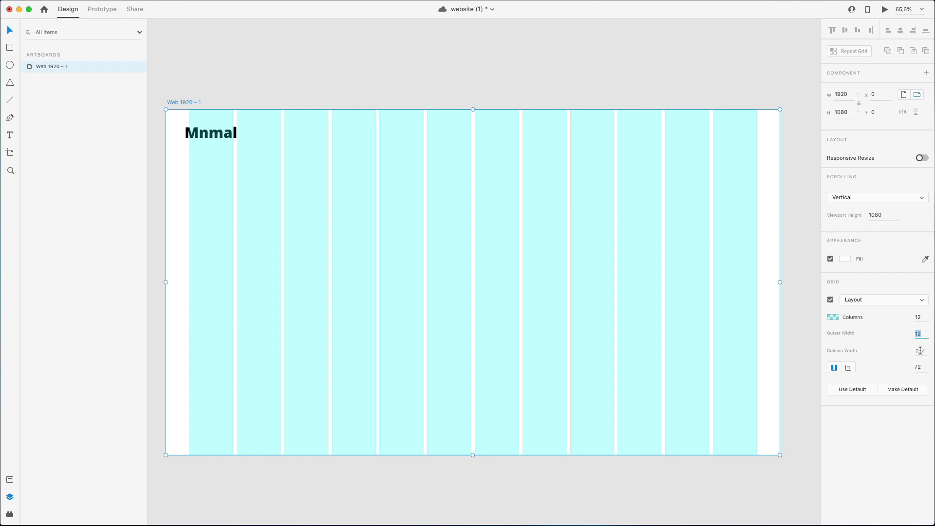
left_click(920, 365)
left_click(589, 128)
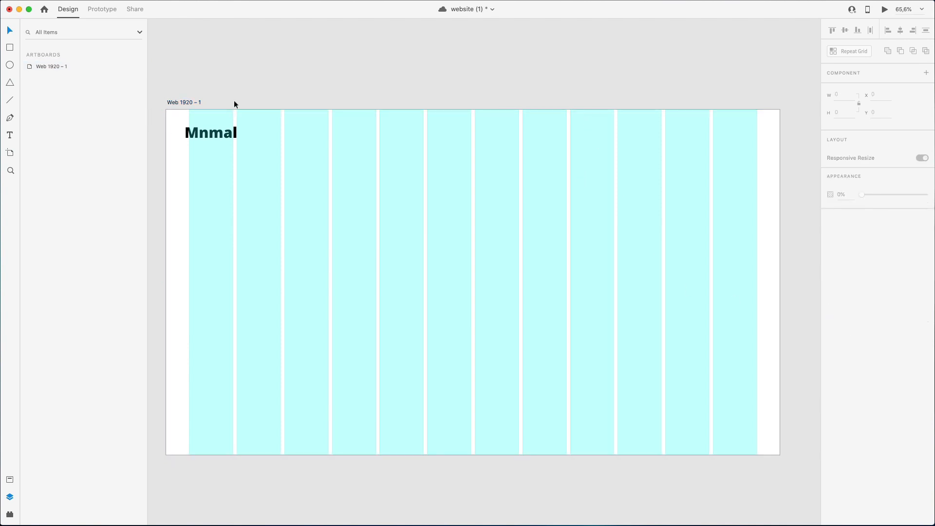
Change the artboard's grid column colour to the very pale grey #E7F0F0.
left_click(52, 70)
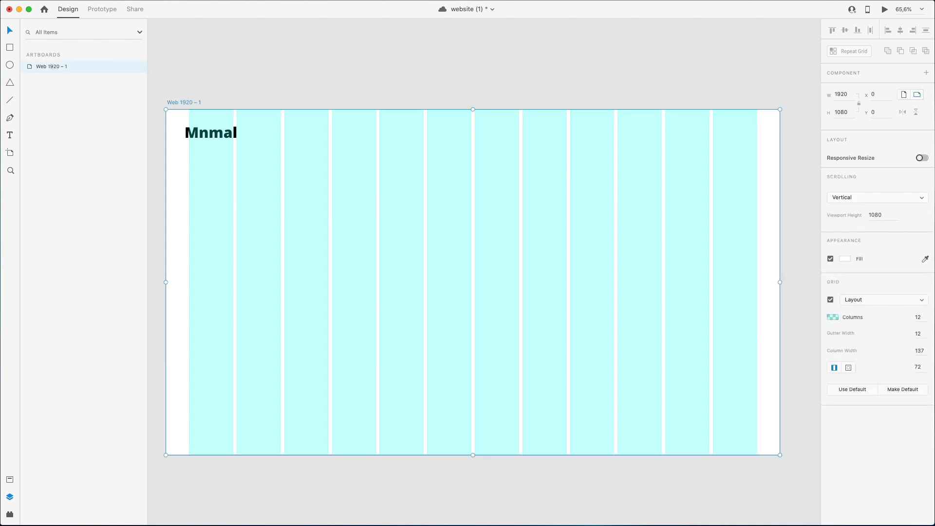
left_click(832, 317)
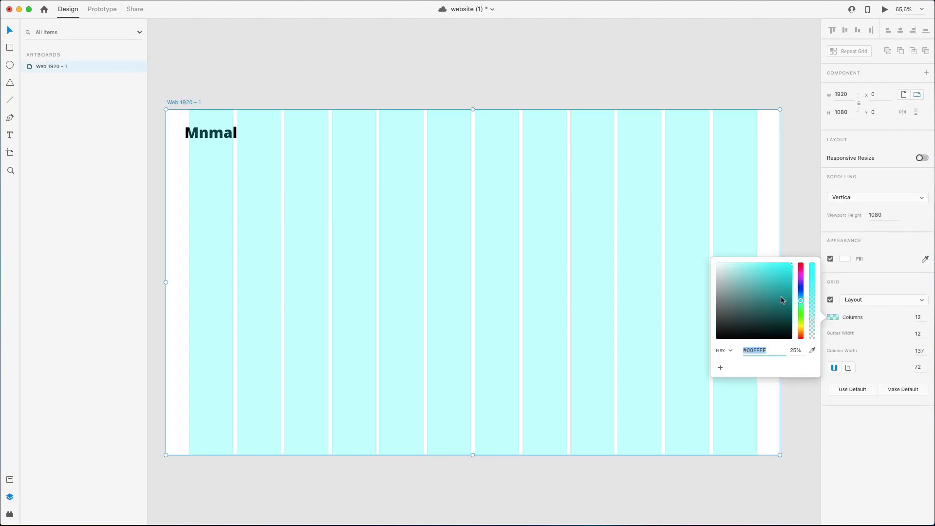
left_click(718, 265)
left_click_drag(718, 265, 719, 268)
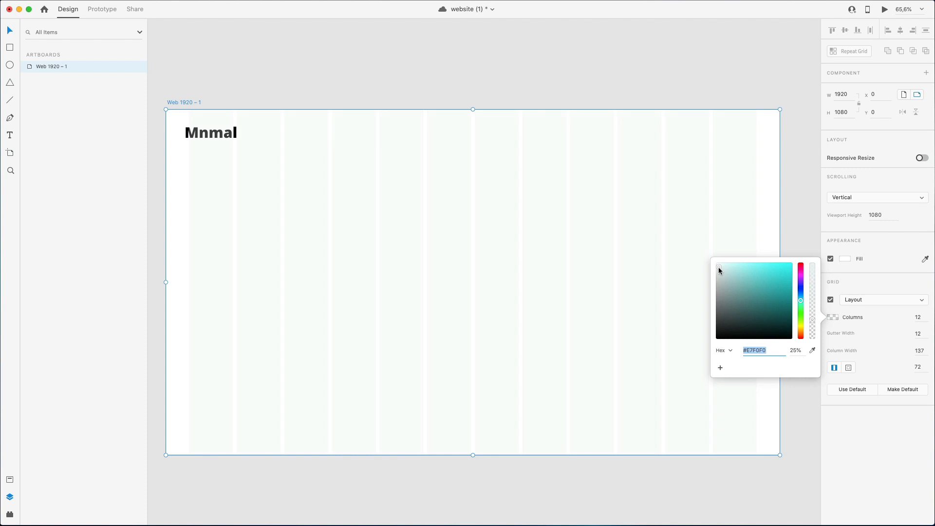
left_click(445, 96)
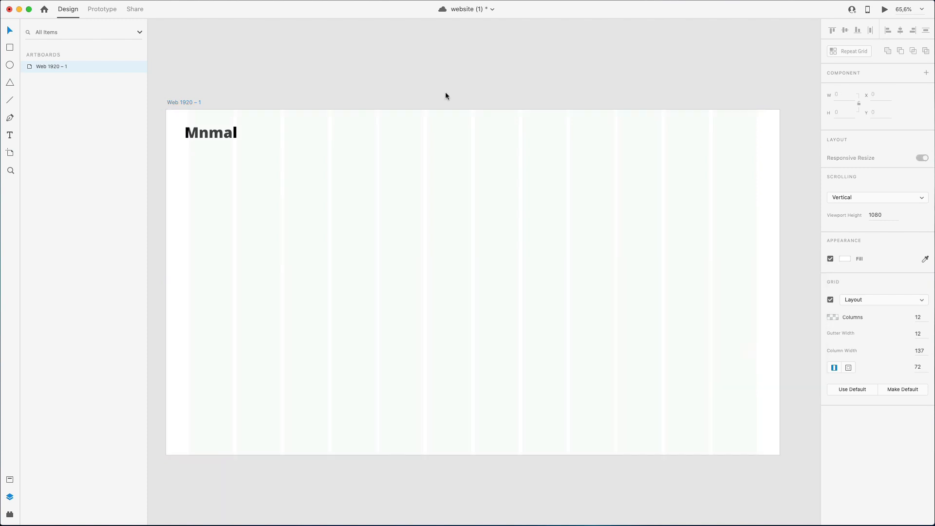
Align the "Mnmal" logo text with the first grid column at X 72, Y 49.
left_click_drag(210, 132, 215, 132)
key("Down")
key("Down")
key("Down")
key("Down")
key("Down")
key("Down")
key("Down")
key("Down")
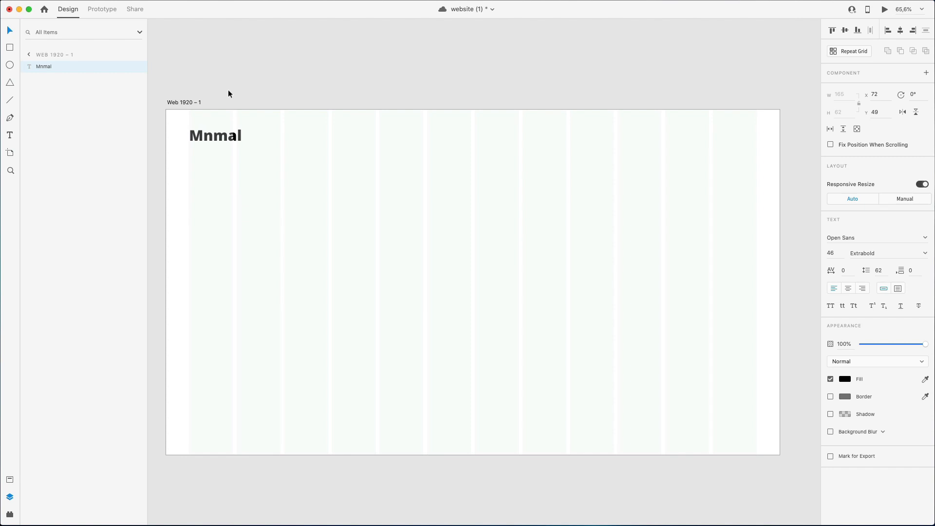
left_click_drag(200, 141, 350, 145, "alt")
key("super+z")
left_click_drag(497, 203, 108, 418)
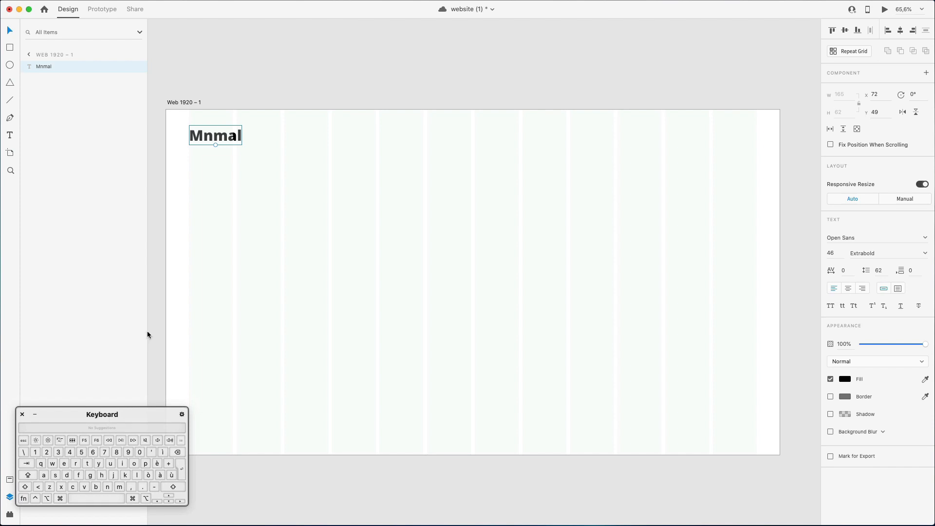
left_click(220, 304)
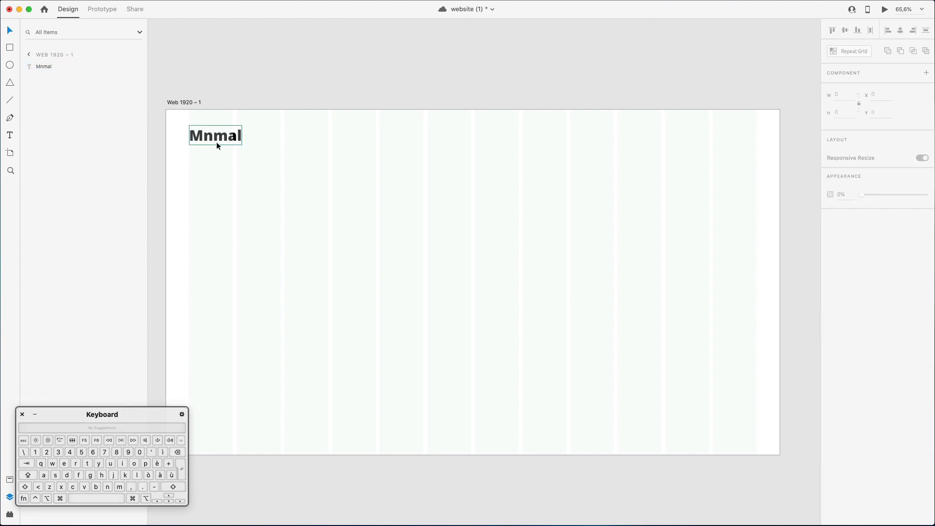
Duplicate the "Mnmal" text to the seventh grid column, change the copy to "Home" and reduce it to font size 23.
left_click_drag(215, 142, 488, 138)
double_click(487, 136)
type("Home")
left_click(497, 140)
Duplicate the "Home" link to the eighth grid column and change the copy's text to "About".
left_click_drag(485, 137, 532, 137)
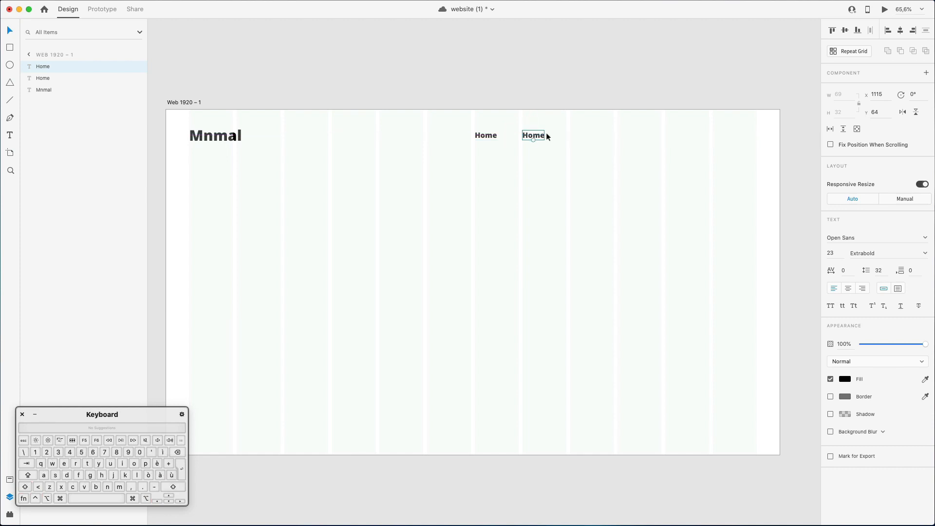
double_click(533, 136)
type("About")
left_click(545, 139)
Duplicate the "About" link to the ninth grid column and change the copy's text to "Services".
left_click_drag(547, 139, 579, 138)
double_click(580, 136)
type("Ser")
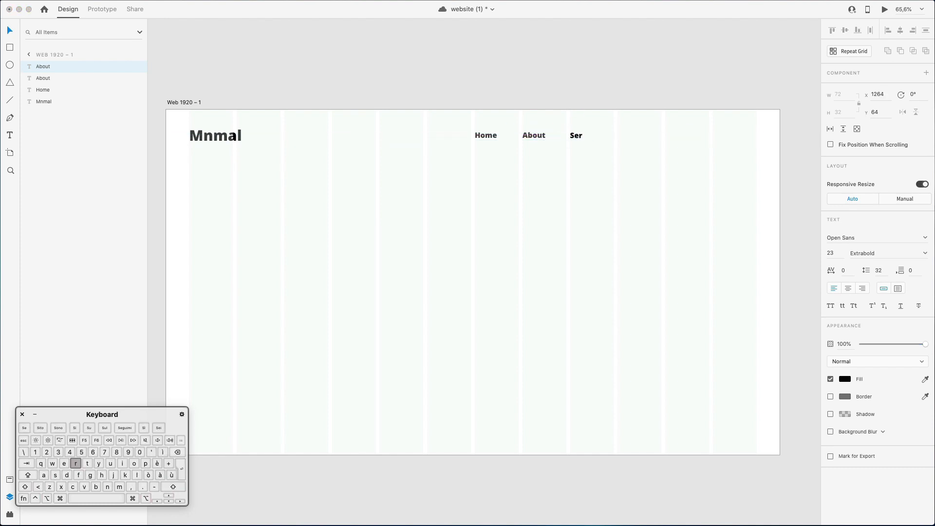
type("vices")
key("Escape")
Duplicate the "Services" link to the tenth grid column and change the copy's text to "Contact Us".
left_click_drag(581, 139, 628, 145)
double_click(627, 145)
type("Contact")
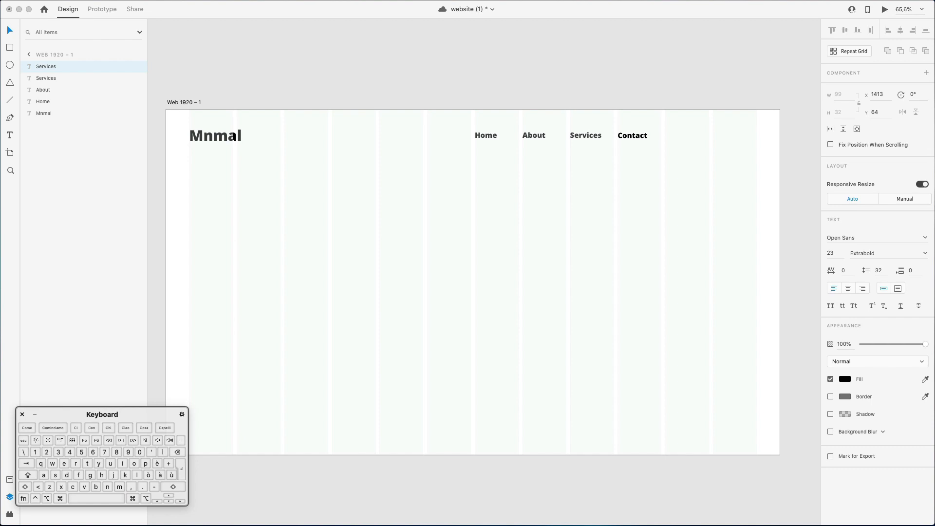
type(" Us")
key("Escape")
Duplicate the "Contact Us" link to the eleventh grid column and change the one in the tenth column to "Blog".
left_click_drag(641, 140, 685, 137)
double_click(651, 137)
type("Blog")
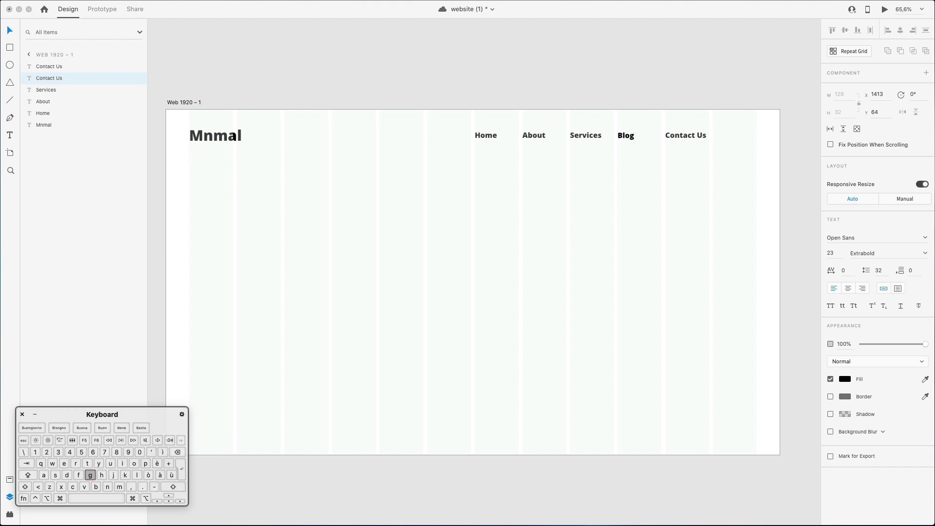
key("Escape")
Set the font weight of all five navigation links to Semibold.
left_click_drag(459, 114, 777, 157)
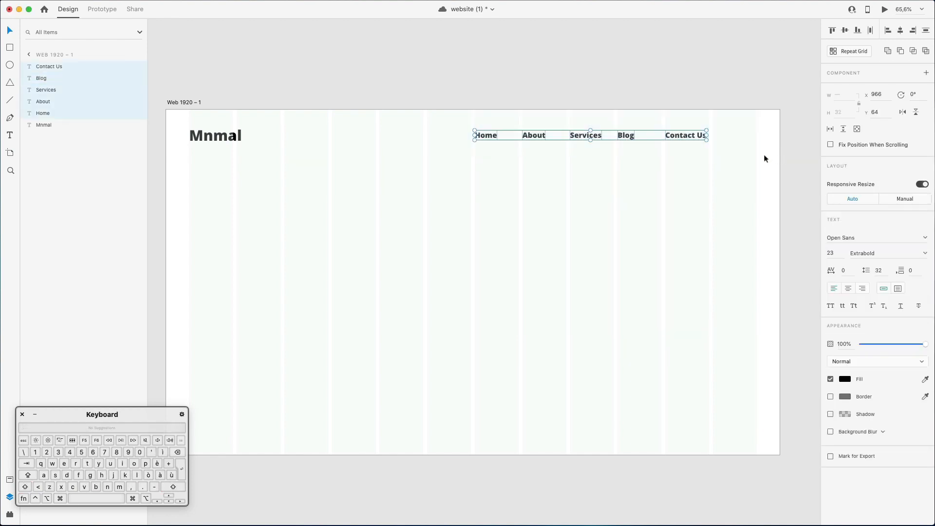
left_click(923, 256)
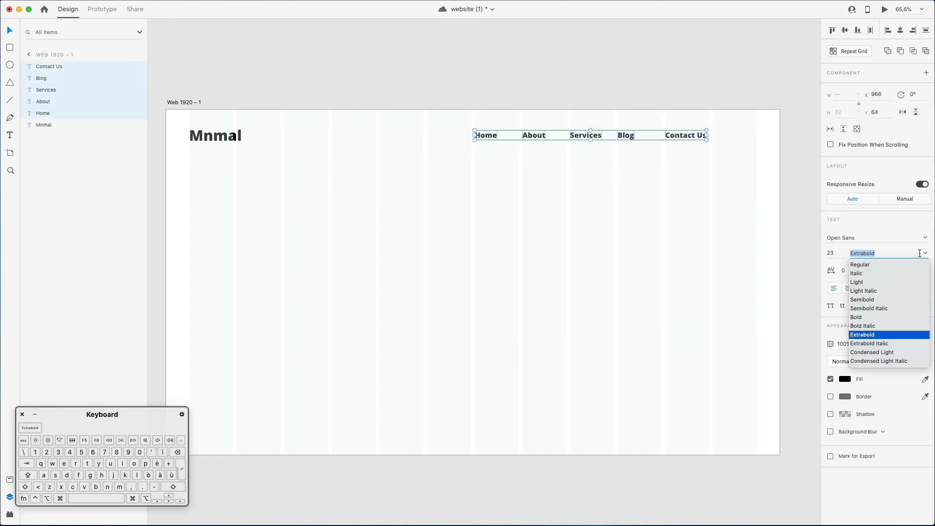
left_click(866, 300)
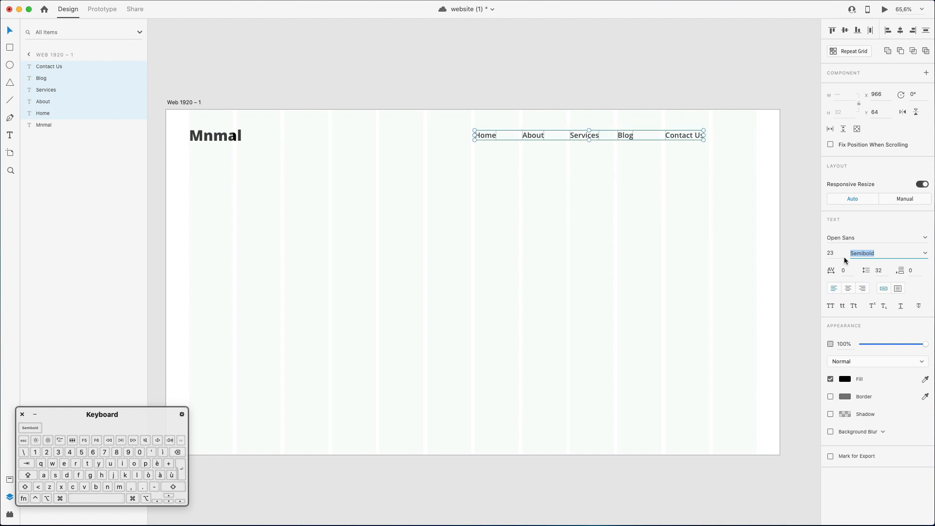
left_click(728, 248)
Set the font size of all five navigation links to 20.
left_click_drag(456, 124, 762, 177)
left_click(831, 253)
type("20")
key("Return")
left_click(483, 209)
Move "Contact Us" to the right edge of the last grid column and distribute the five navigation links evenly horizontally.
left_click_drag(466, 122, 688, 159)
left_click(698, 148)
scroll(688, 157, "left", 2)
scroll(688, 157, "right", 1)
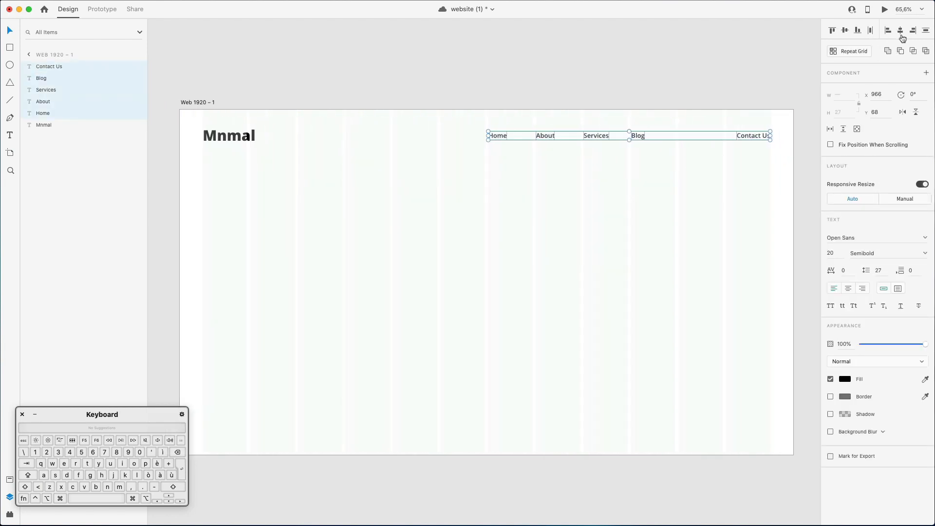
left_click(870, 32)
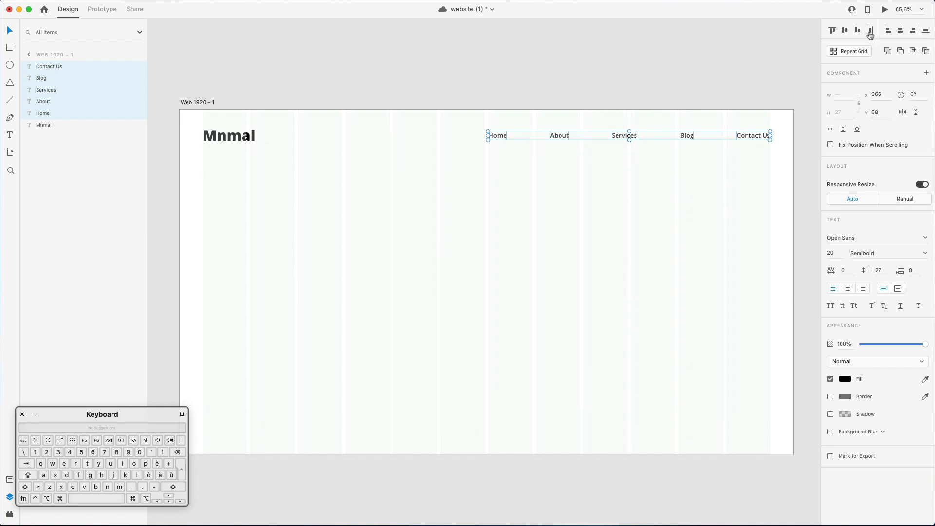
left_click(717, 173)
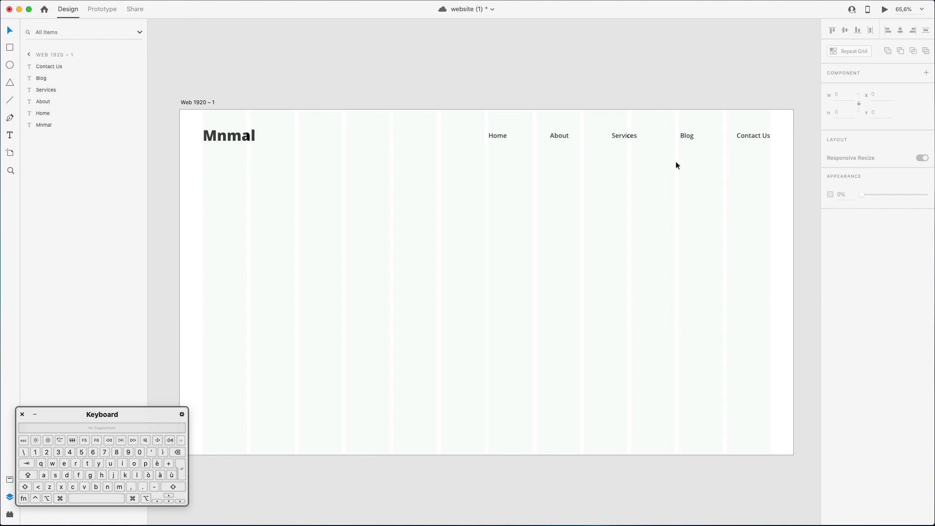
Nudge the About, Services, Blog and Contact Us links up slightly so they sit at Y 67.
left_click_drag(222, 118, 806, 158)
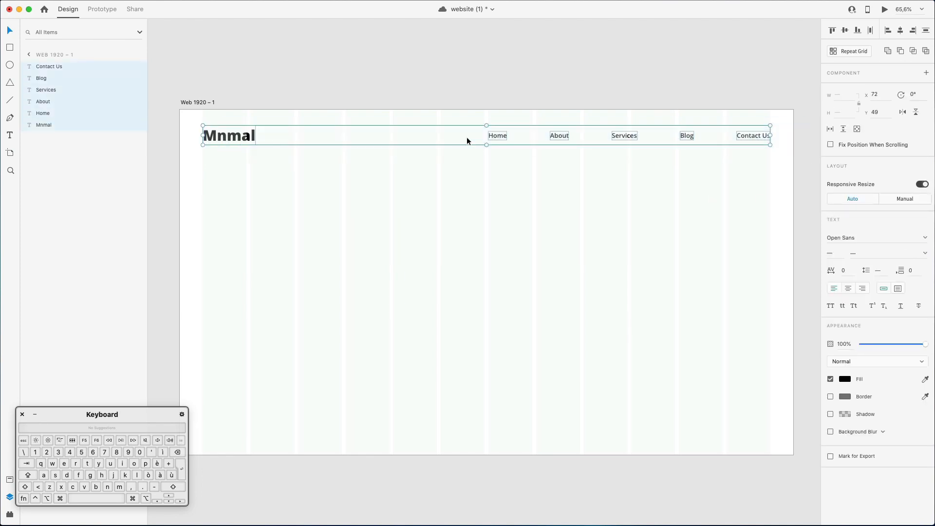
left_click_drag(522, 163, 775, 131)
key("Up")
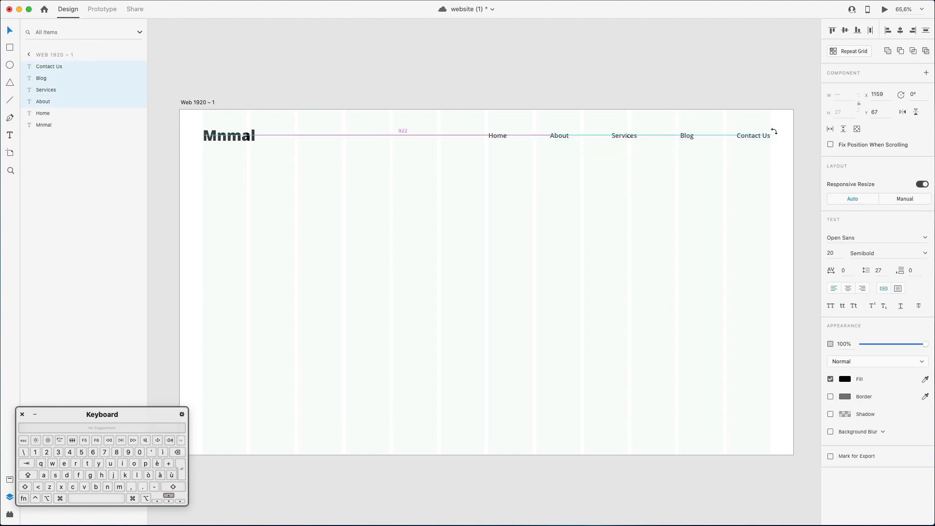
left_click(570, 182)
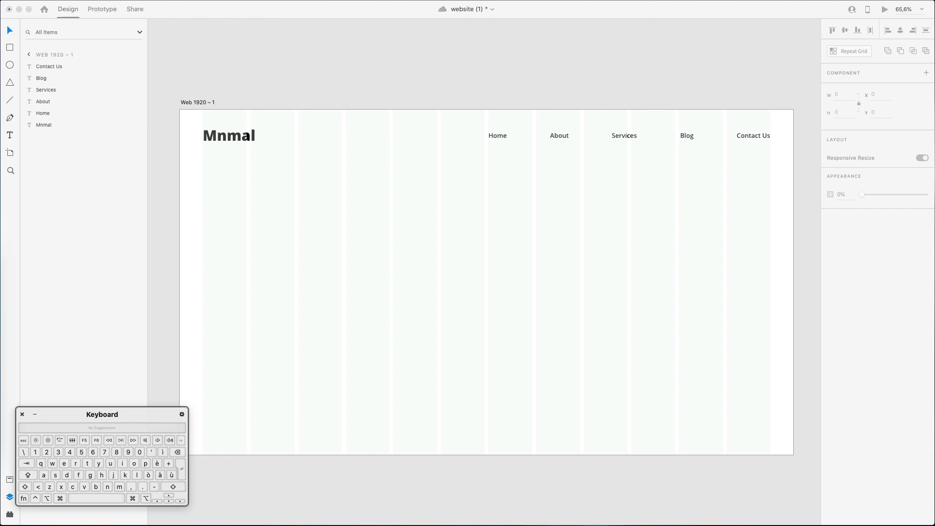
Bring the Finder window with the SVG folder into view and preview the character illustrations to compare candidates for the page.
left_click_drag(0, 229, 467, 281)
scroll(409, 351, "down", 5)
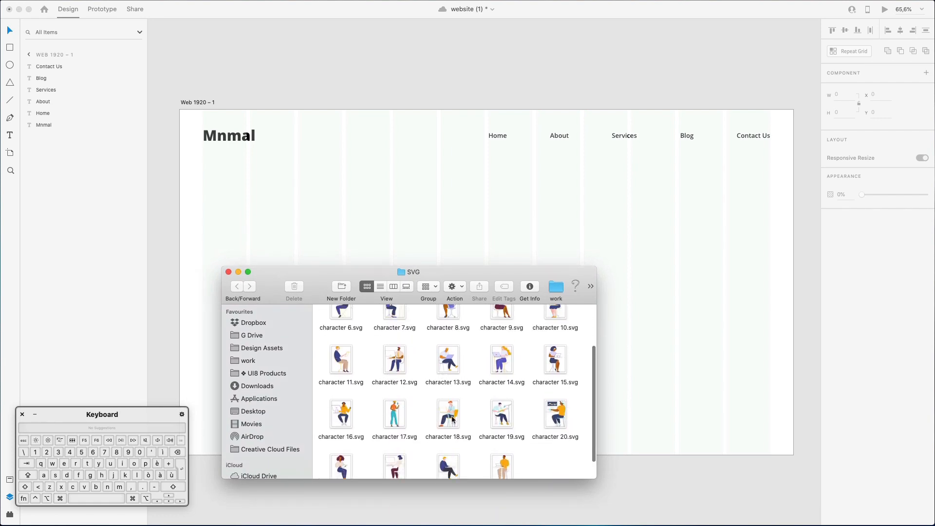
scroll(442, 370, "up", 4)
left_click(344, 319)
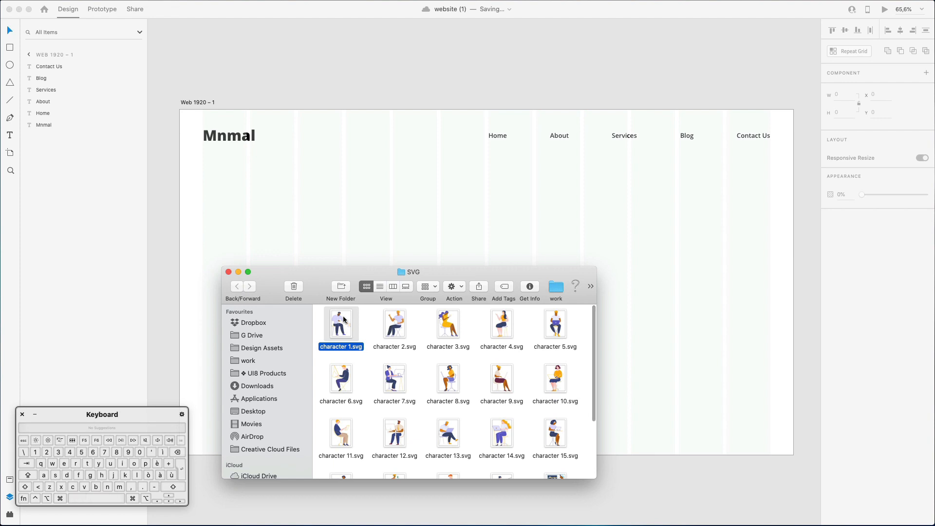
key("space")
key("Right")
key("Right")
key("Right")
key("Right")
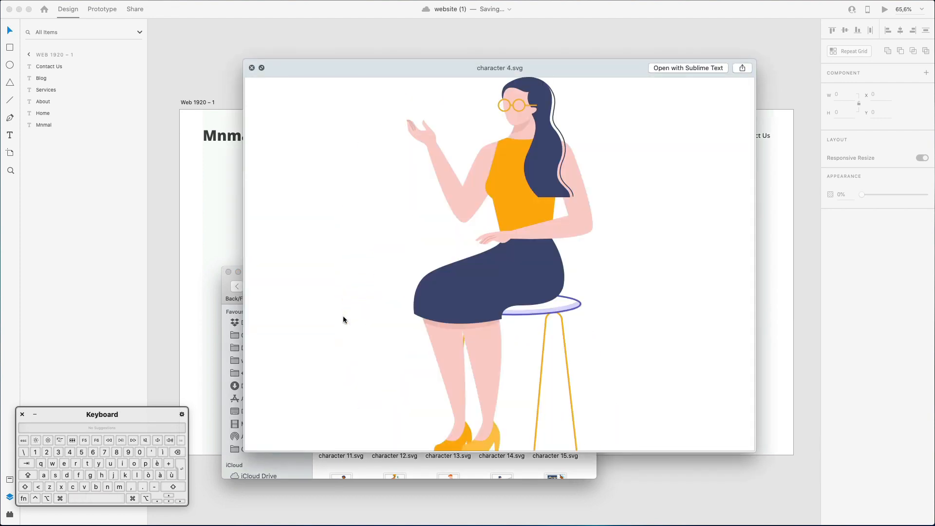
key("Down")
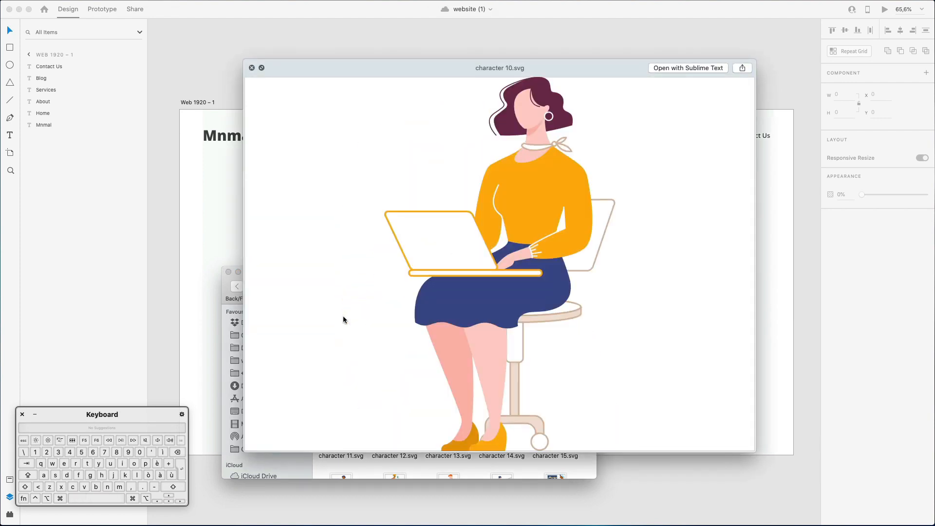
key("Left")
key("Left")
key("Left")
key("Left")
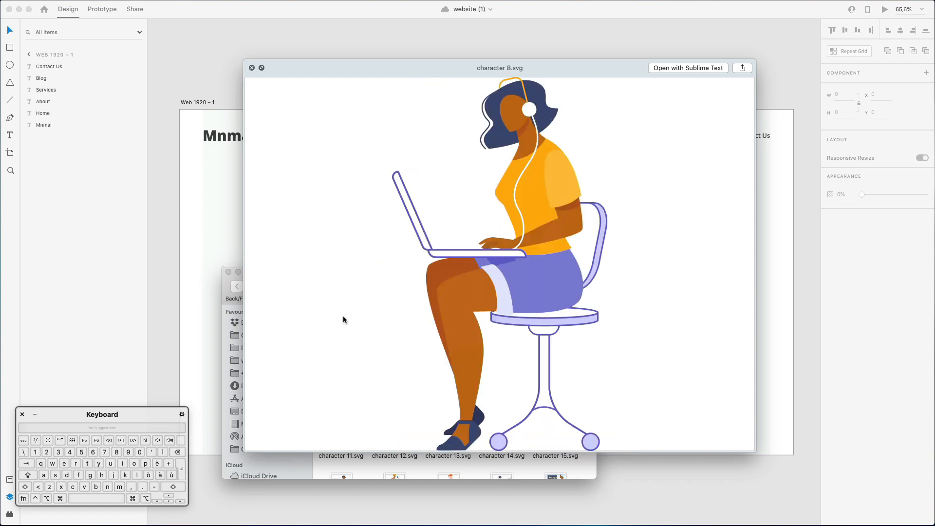
key("Right")
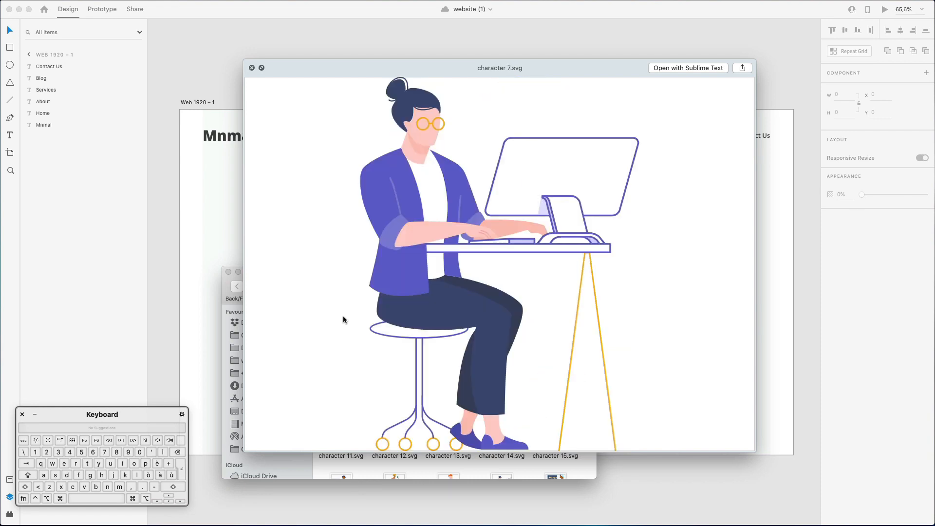
key("Up")
key("Left")
key("Right")
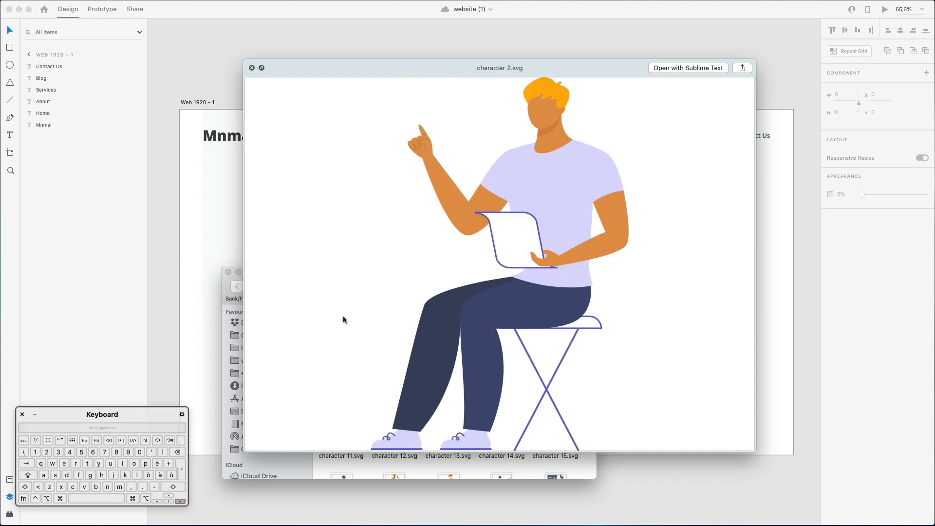
key("Right")
key("Down")
key("Right")
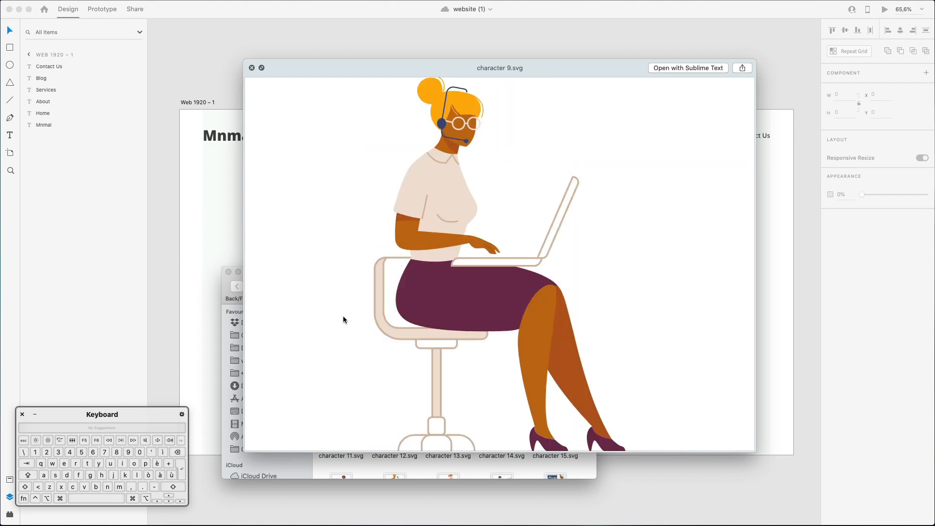
key("Right")
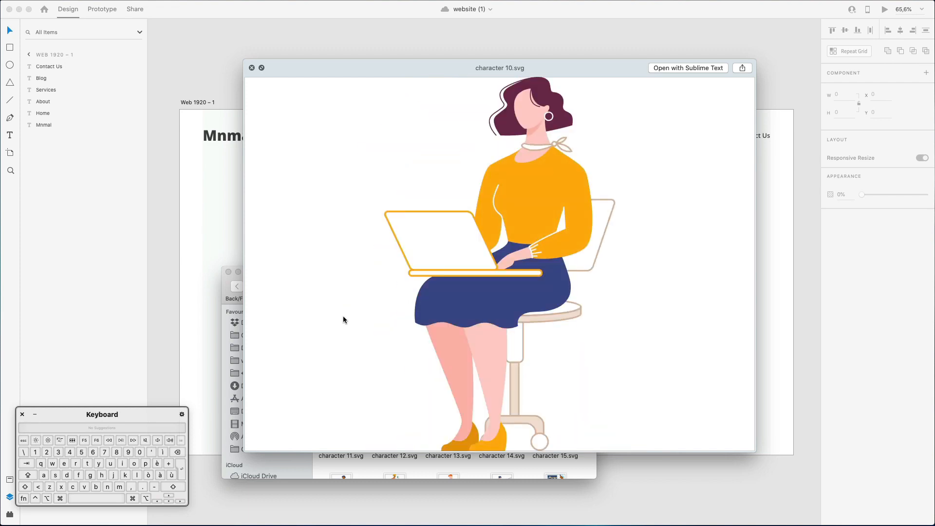
key("Down")
key("Left")
key("Left")
key("Right")
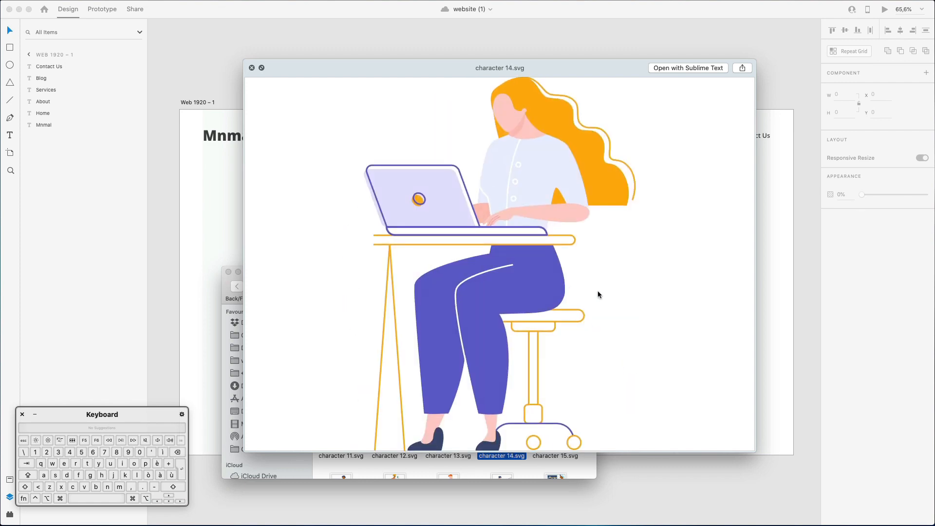
key("space")
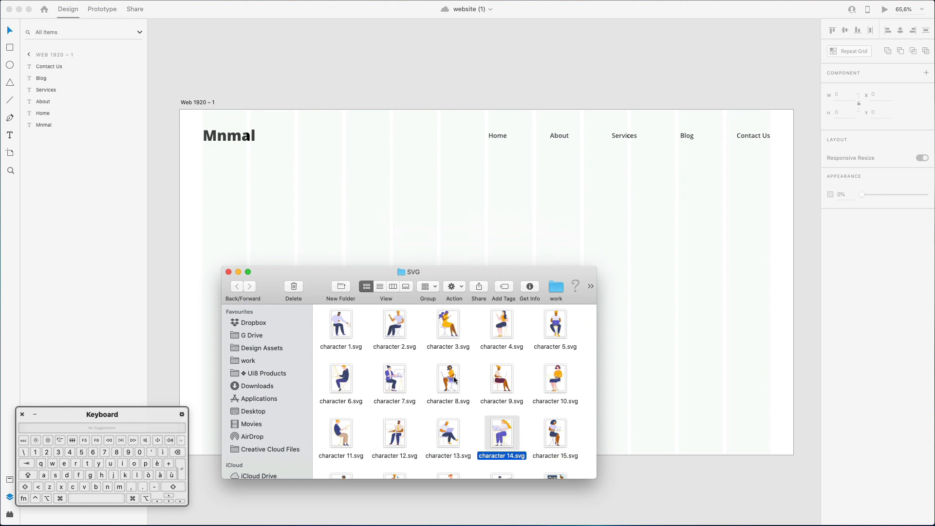
Check the preview of character 10.svg, import it, and place it at the top edge of the artboard's right half.
left_click(552, 376)
key("space")
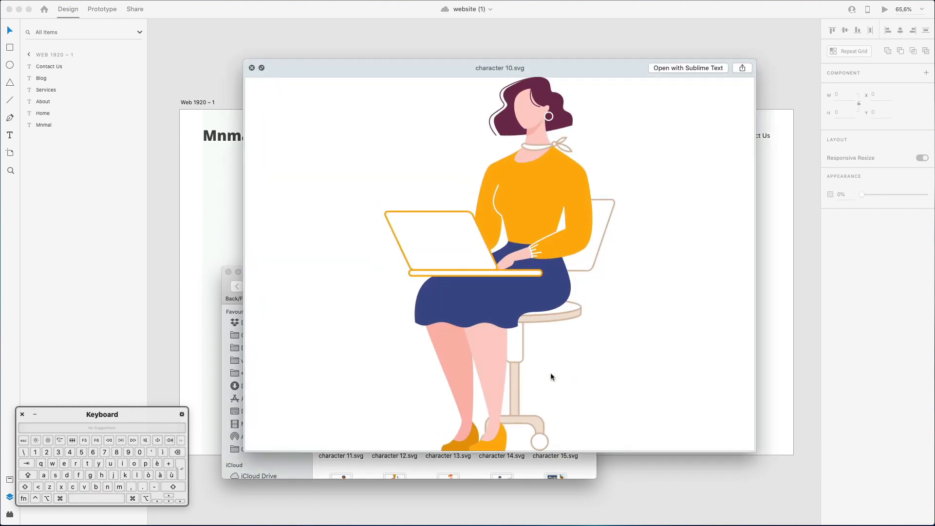
key("space")
left_click_drag(554, 376, 663, 263)
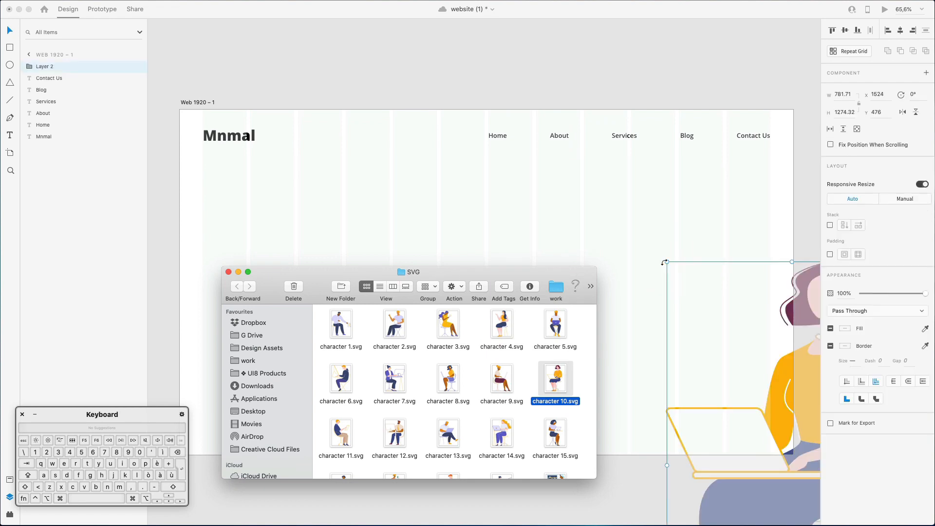
left_click(730, 312)
left_click_drag(763, 431, 574, 277)
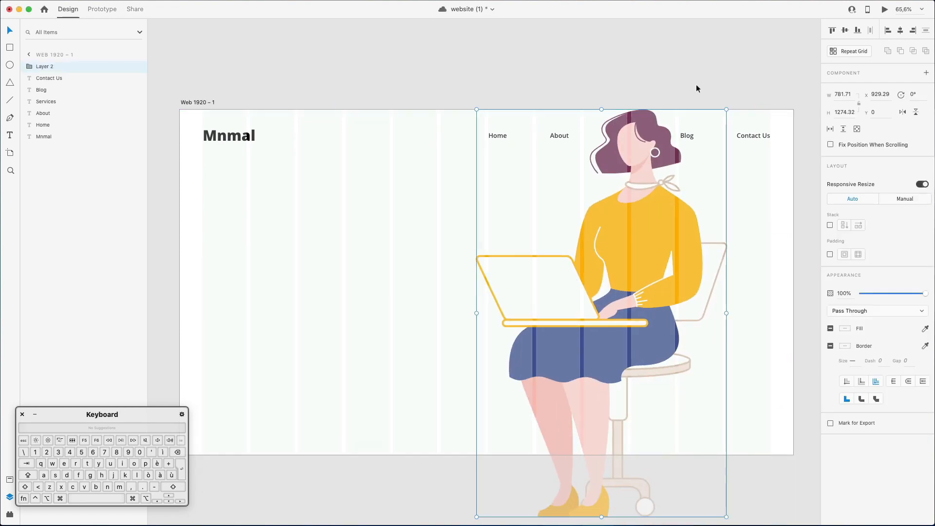
Scale the seated woman illustration to about 520 × 847 and align it with the artboard's bottom edge and the last grid column.
left_click_drag(727, 110, 606, 313)
left_click_drag(551, 365, 659, 243)
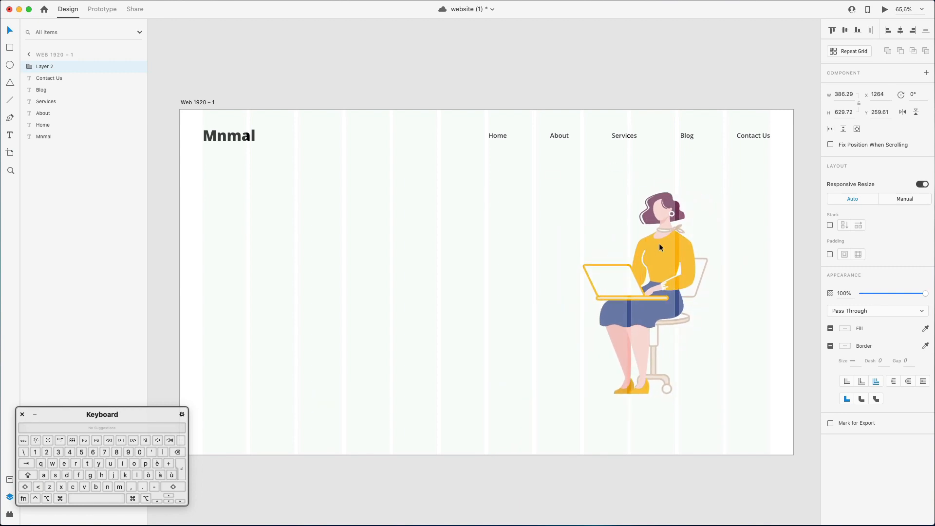
left_click_drag(584, 393, 566, 419)
left_click_drag(683, 289, 702, 326)
left_click_drag(741, 225, 773, 186)
key("Right")
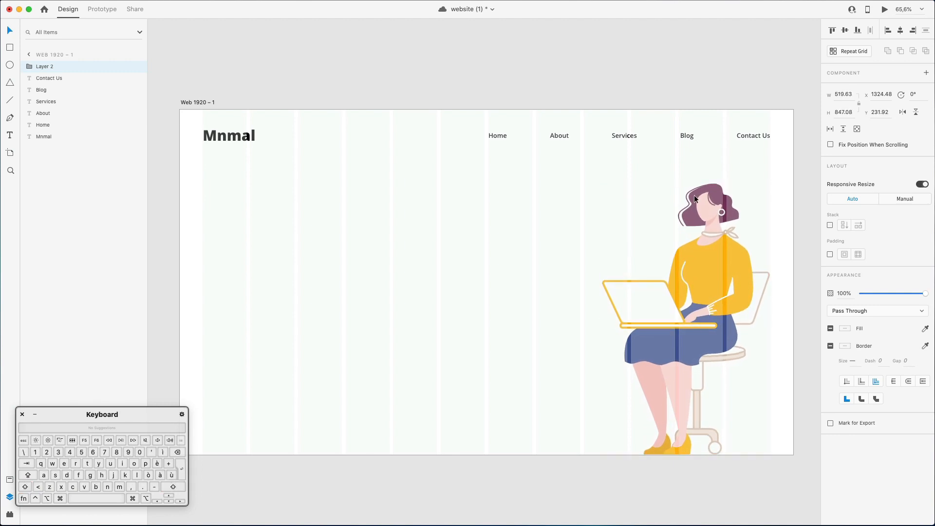
left_click(228, 174)
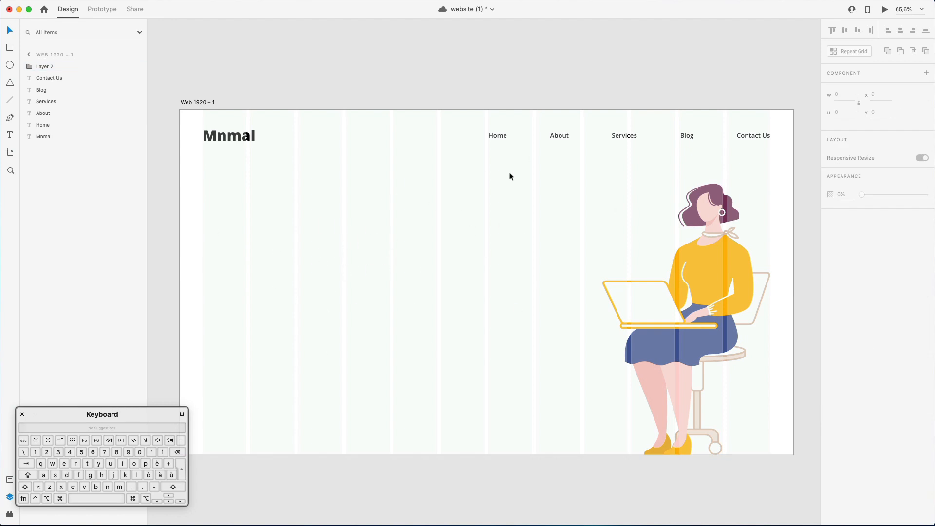
Move the "Home" link to the left edge of the eighth grid column and distribute the five navigation links evenly horizontally.
left_click_drag(497, 138, 544, 135)
left_click_drag(505, 111, 764, 153)
scroll(764, 152, "left", 3)
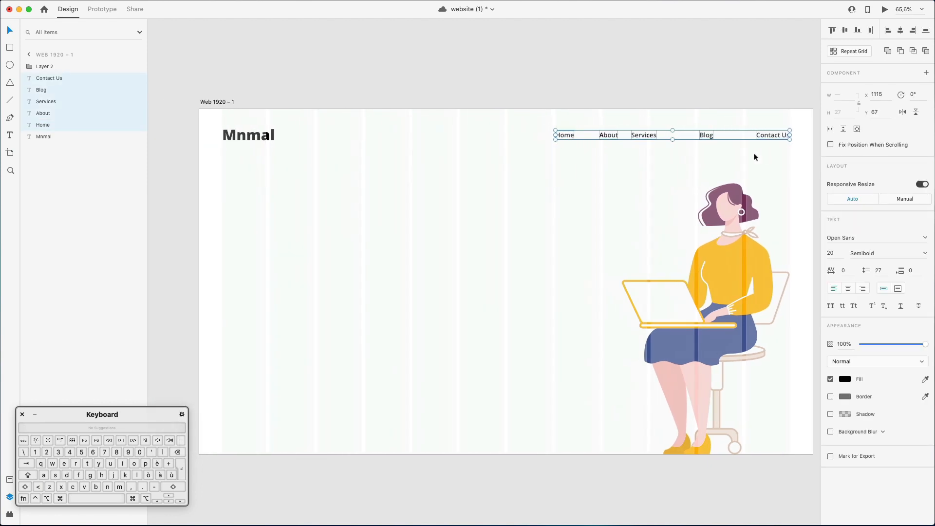
left_click(871, 30)
left_click(553, 163)
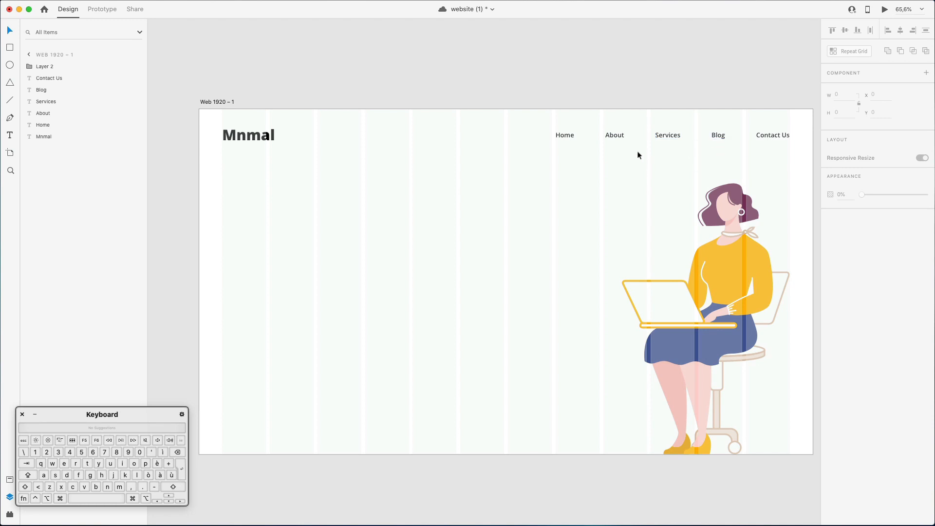
Duplicate the "Home" link to the first grid column at Y 396 and change its text to "Hire your next freelancer".
left_click_drag(570, 136, 237, 240)
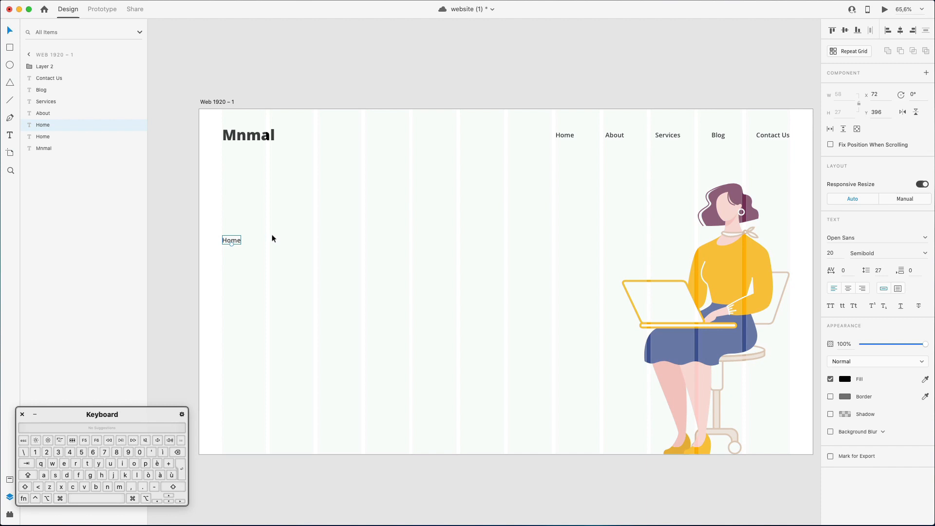
key("Return")
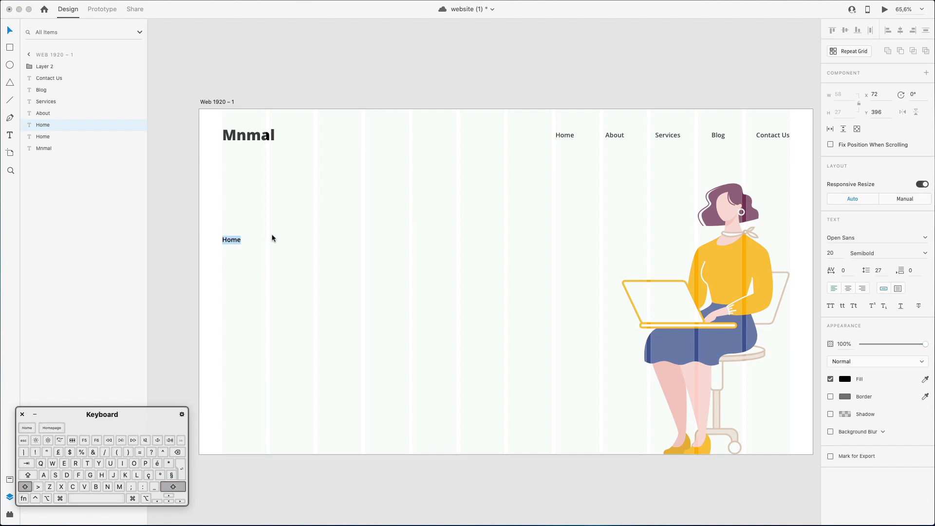
type("Hire you")
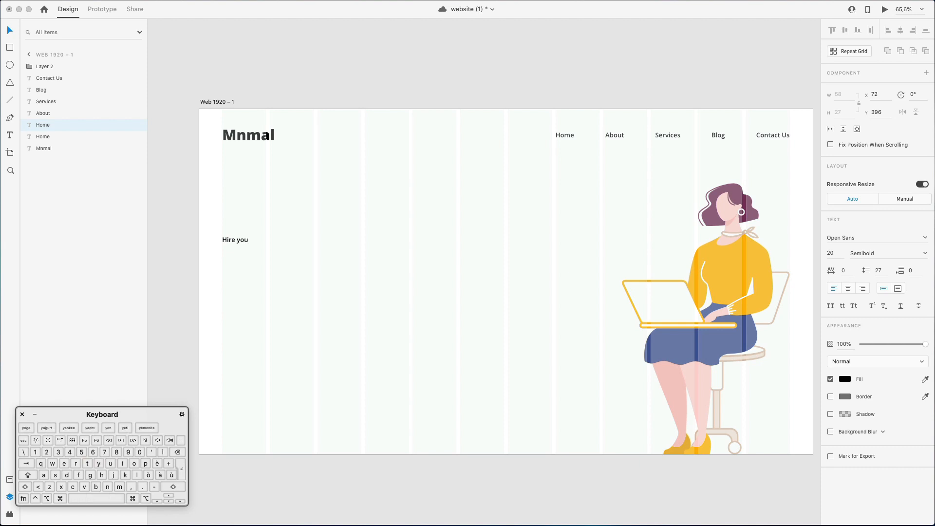
type("r next freelancer")
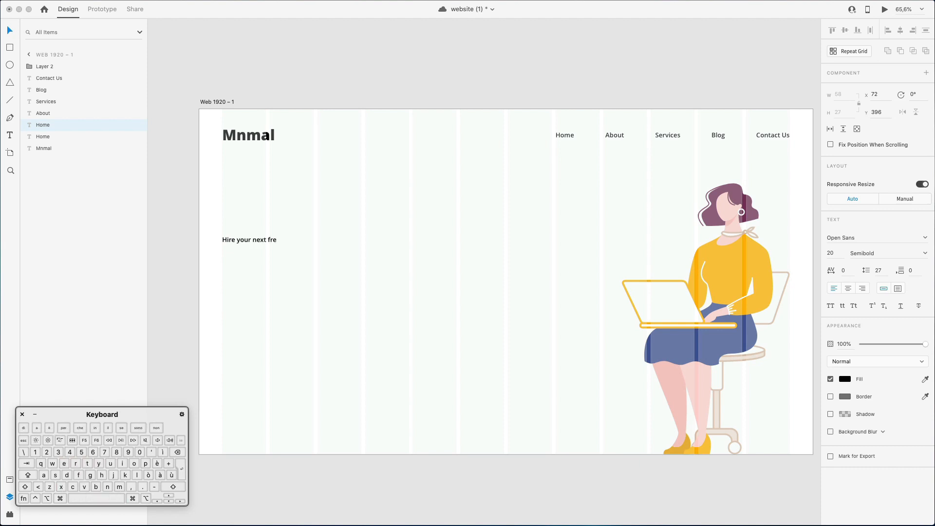
key("Escape")
Enlarge the "Hire your next freelancer" heading to font size 55 and place a duplicate directly below it at Y 452.
scroll(338, 240, "down", 1)
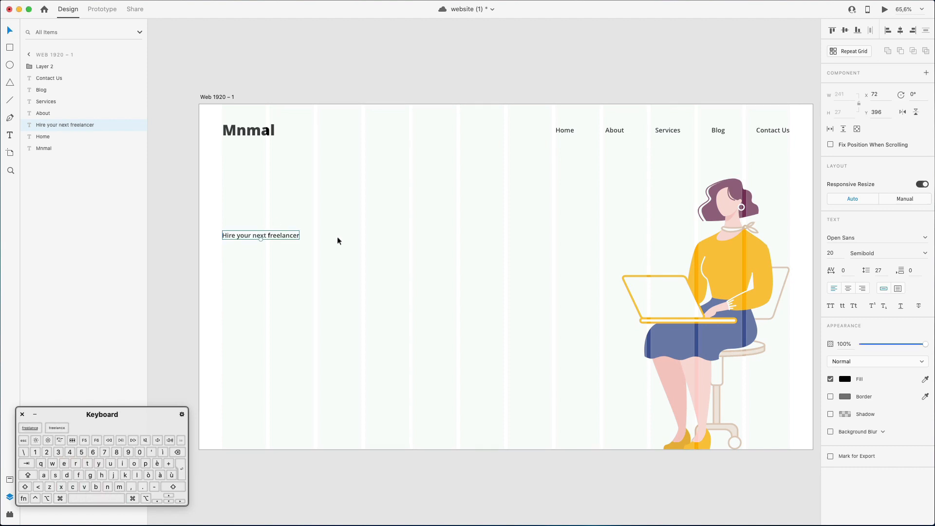
left_click_drag(261, 243, 324, 259)
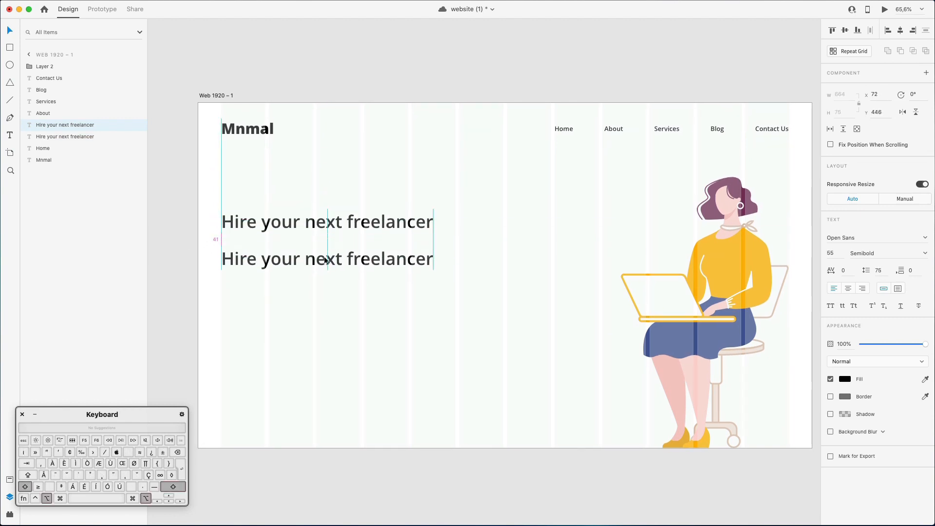
Copy the "Home" link's appearance onto the lower "Hire your next freelancer" text, giving it font size 20 Semibold.
right_click(353, 259)
left_click(379, 273)
left_click(561, 130)
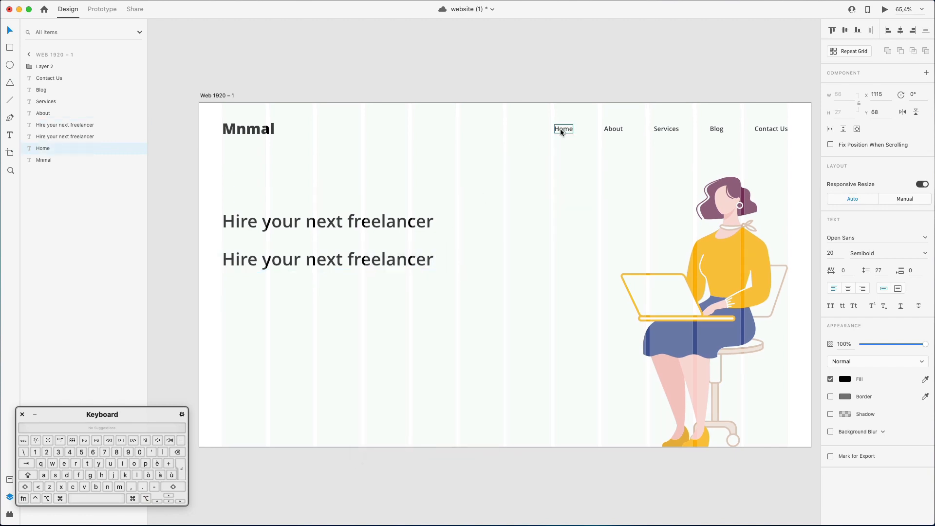
right_click(561, 131)
left_click(579, 141)
left_click(382, 259)
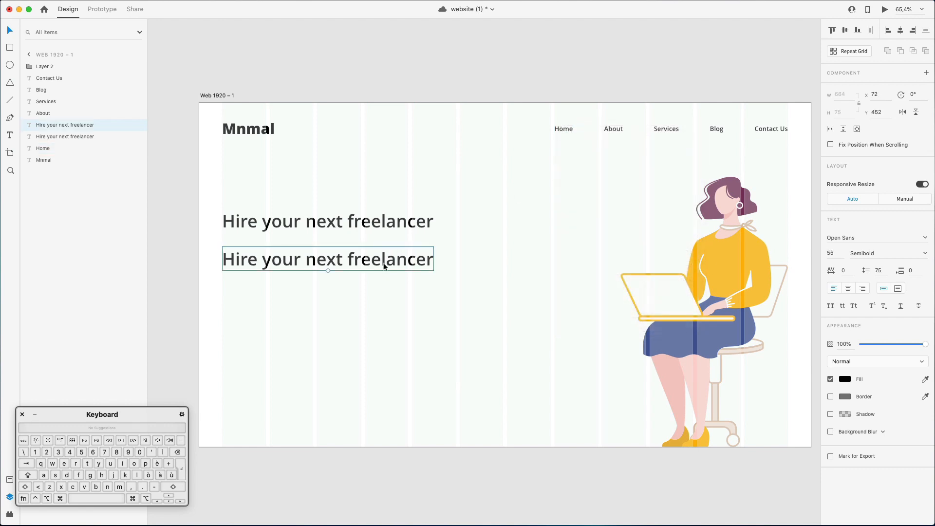
right_click(380, 258)
left_click(422, 304)
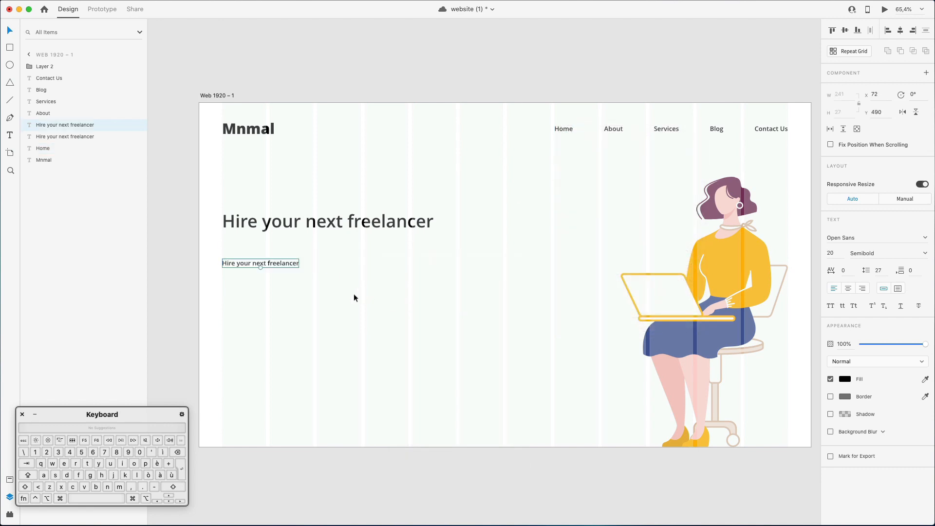
Replace the small text below the heading with the Lorem Ipsum passage beginning "There are many variations of passages of Lorem Ipsum available".
double_click(268, 263)
type(".")
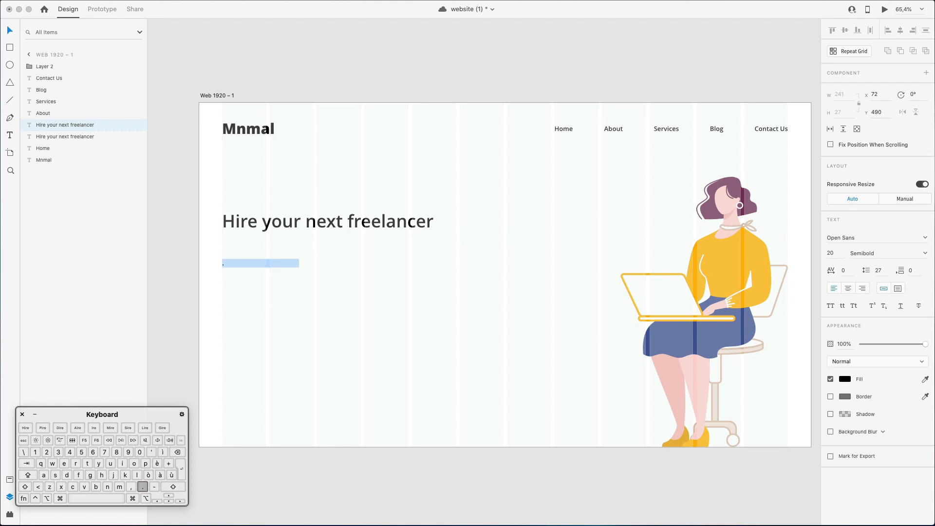
key("super+v")
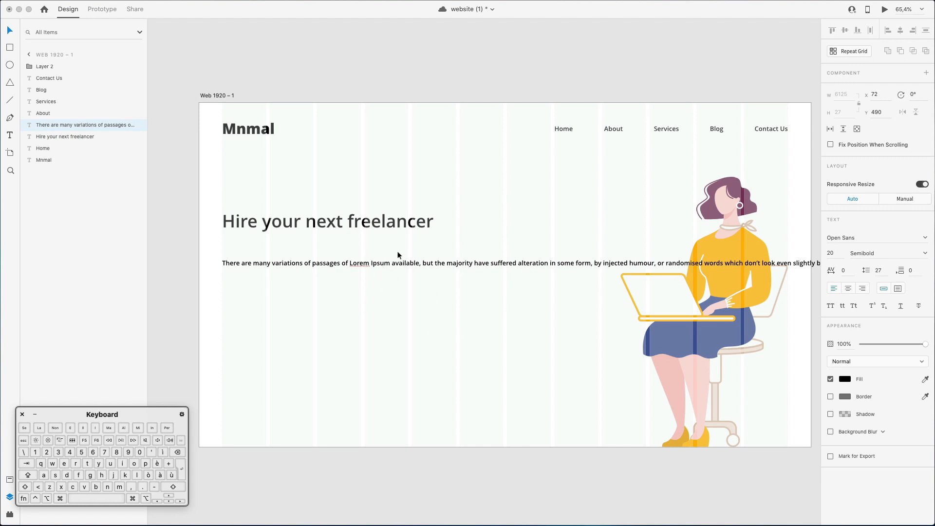
key("super+a")
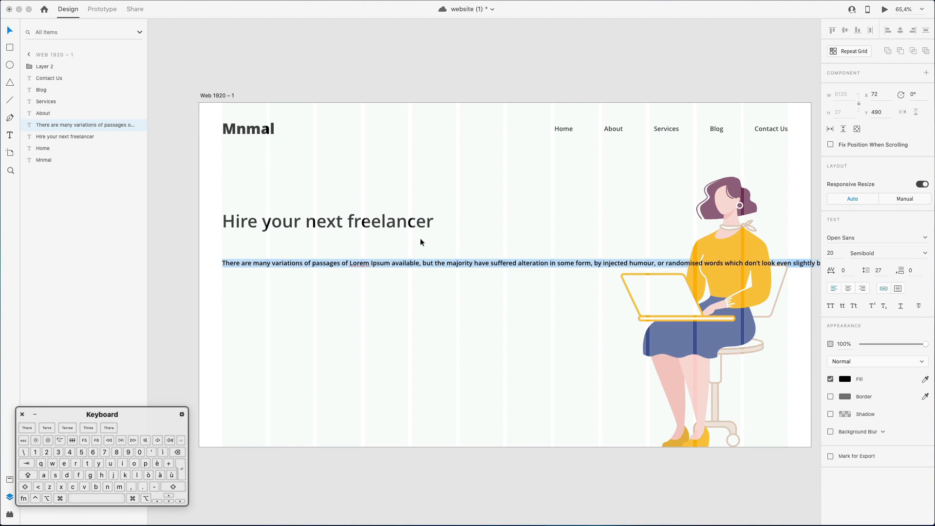
key("Escape")
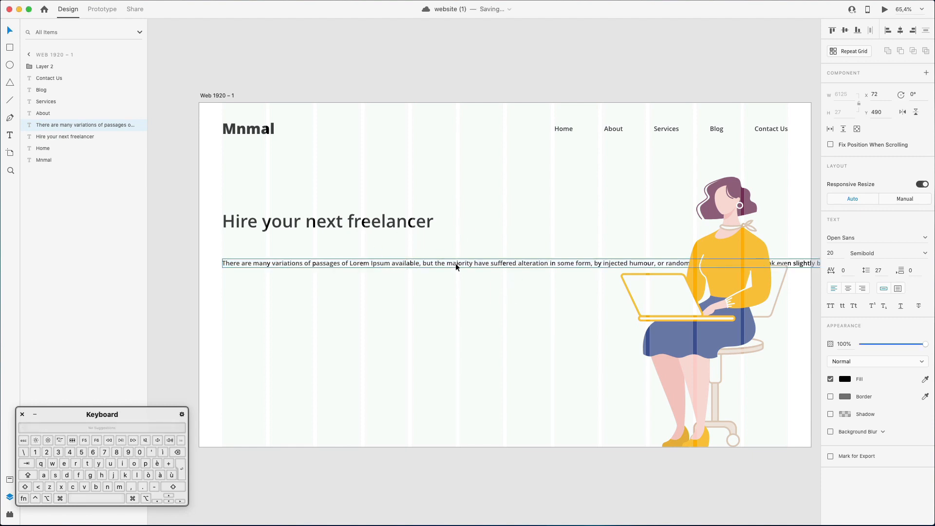
Convert the overflowing Lorem Ipsum line below the heading from point text to area text.
scroll(541, 264, "right", 20)
scroll(542, 264, "left", 20)
scroll(542, 264, "right", 5)
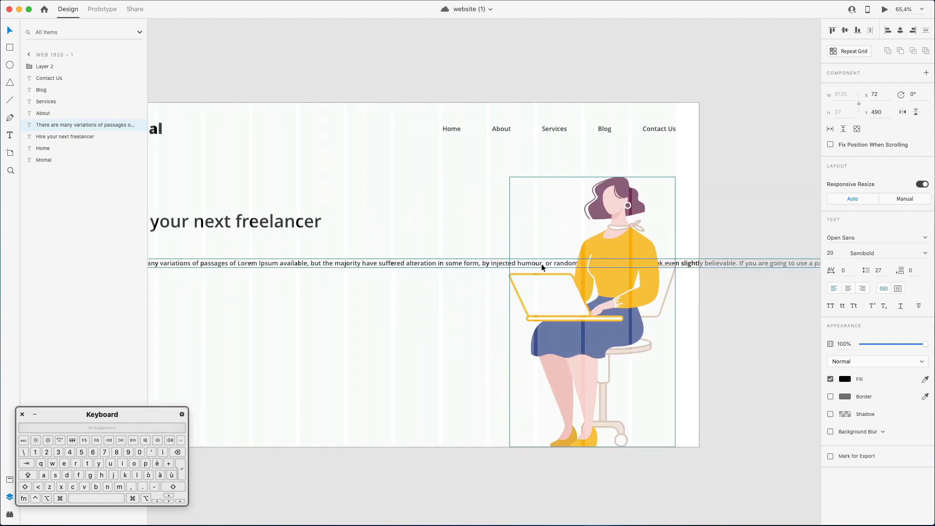
scroll(542, 264, "left", 5)
left_click(475, 297)
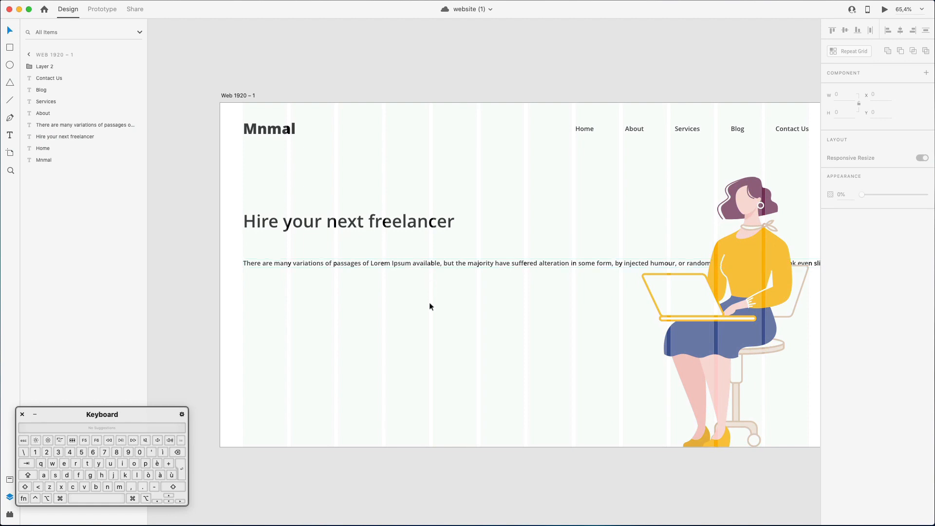
left_click(412, 267)
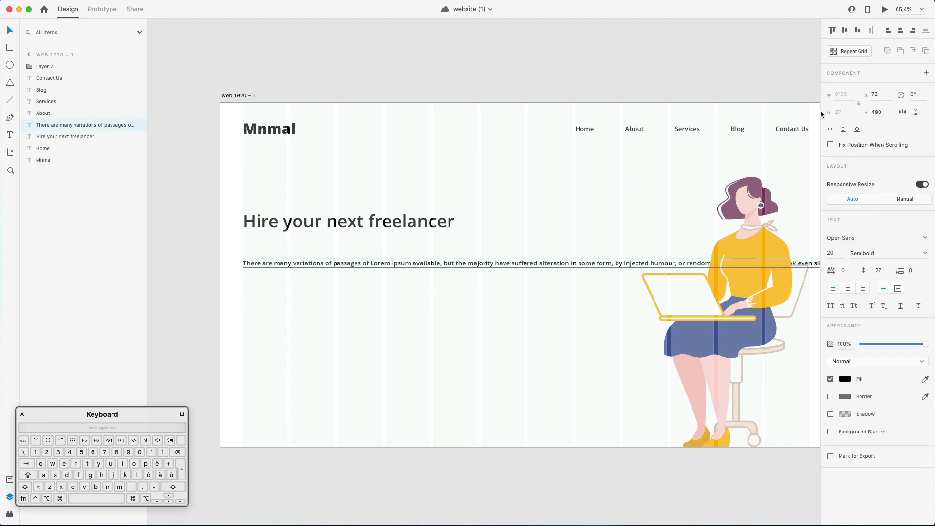
scroll(548, 264, "down", 1)
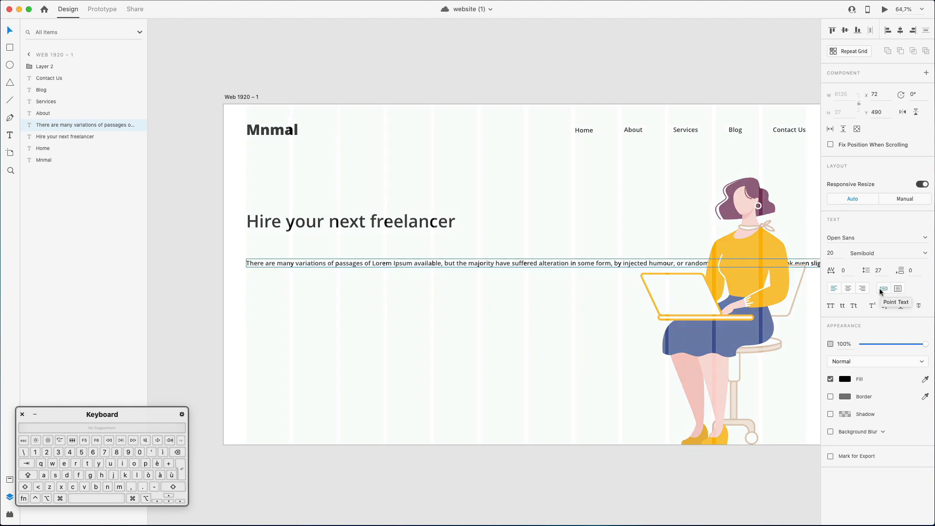
left_click(895, 291)
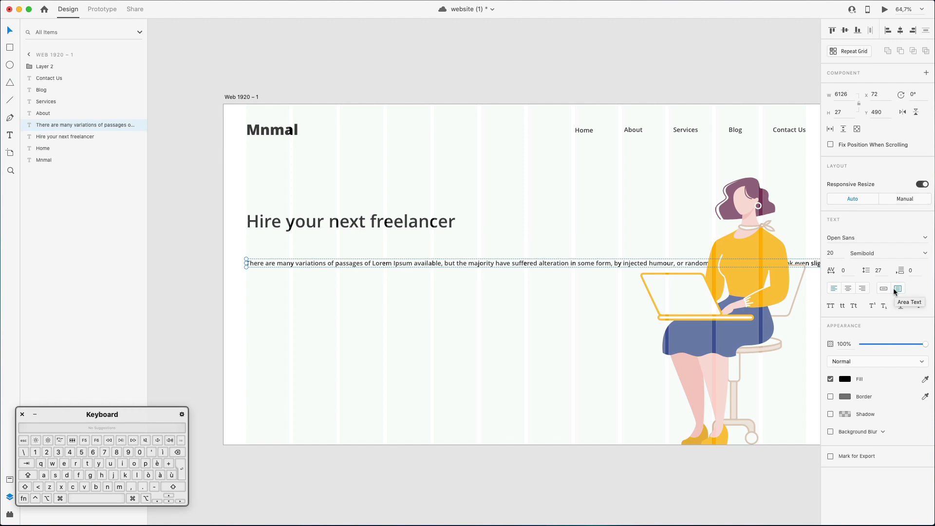
Resize the Lorem Ipsum text box to about 882 wide and 264 high so the passage wraps beside the illustration.
left_click(848, 98)
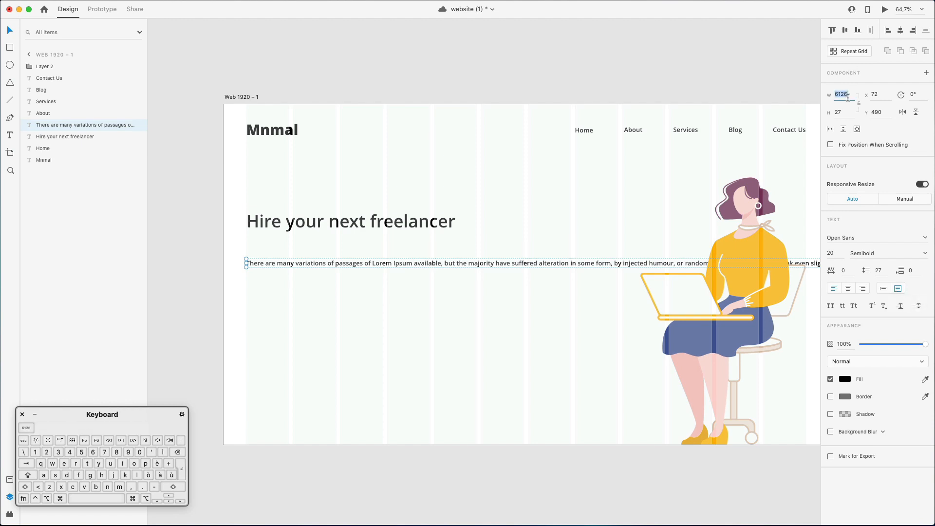
type("500")
key("Return")
left_click_drag(405, 269, 478, 343)
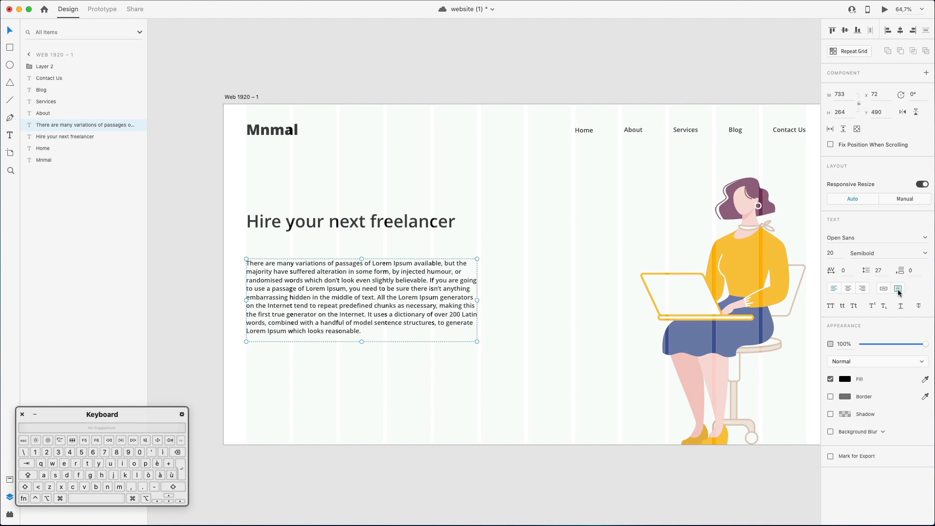
left_click_drag(477, 300, 524, 313)
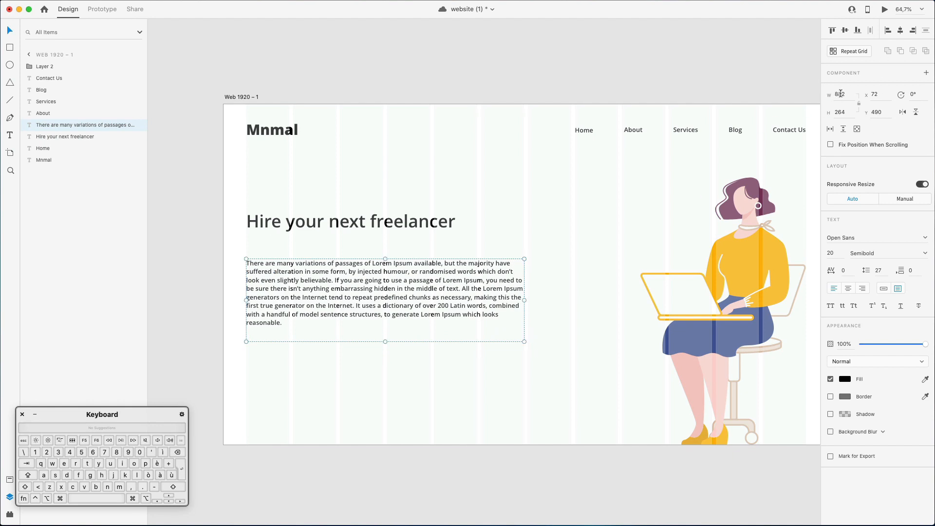
Delete the passage from "If you are going to use" onward and shorten its text box to about 99 high.
double_click(366, 274)
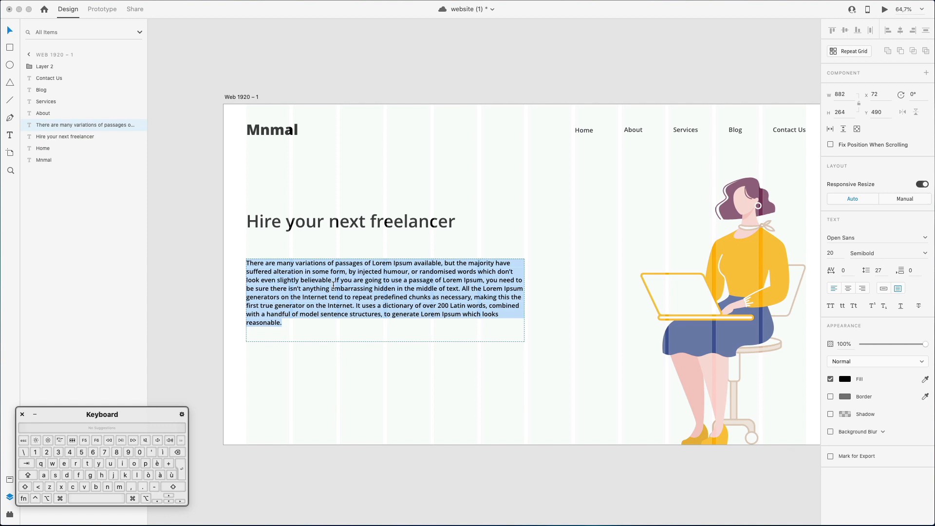
left_click(371, 296)
left_click_drag(336, 280, 466, 352)
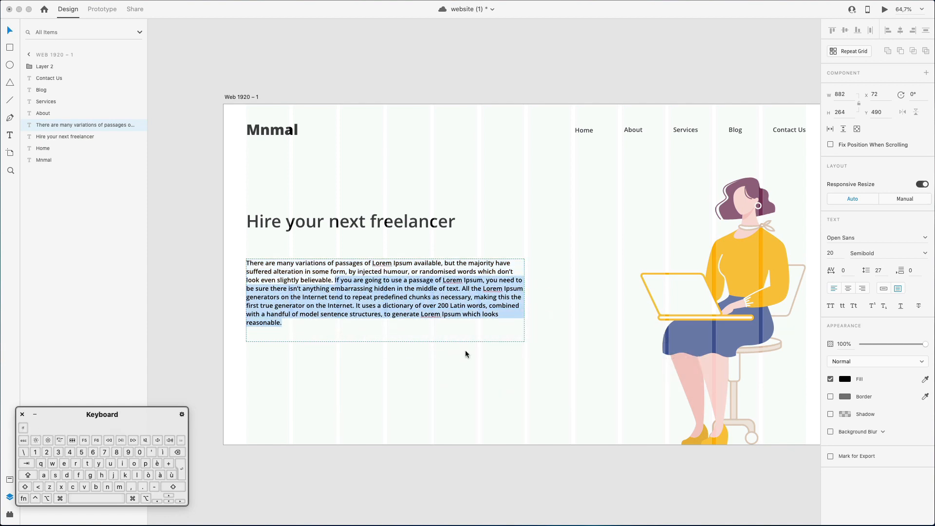
key("BackSpace")
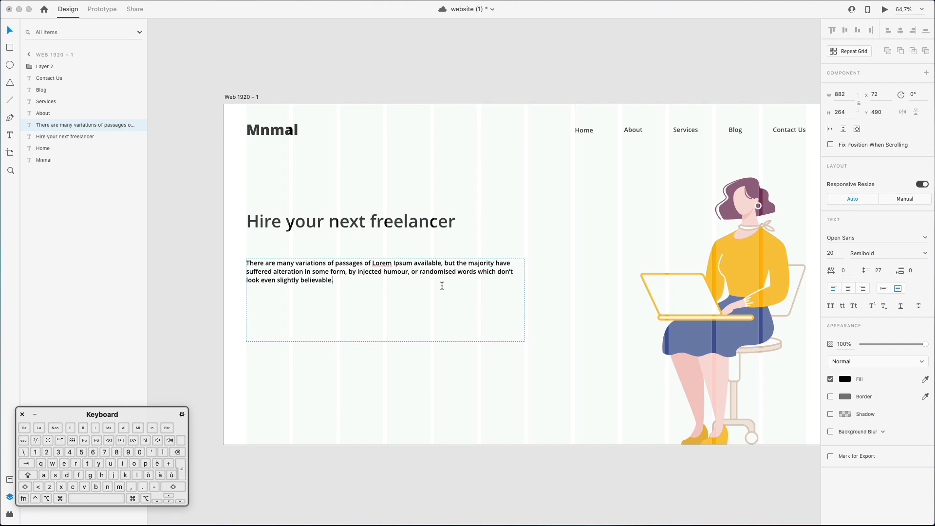
key("Escape")
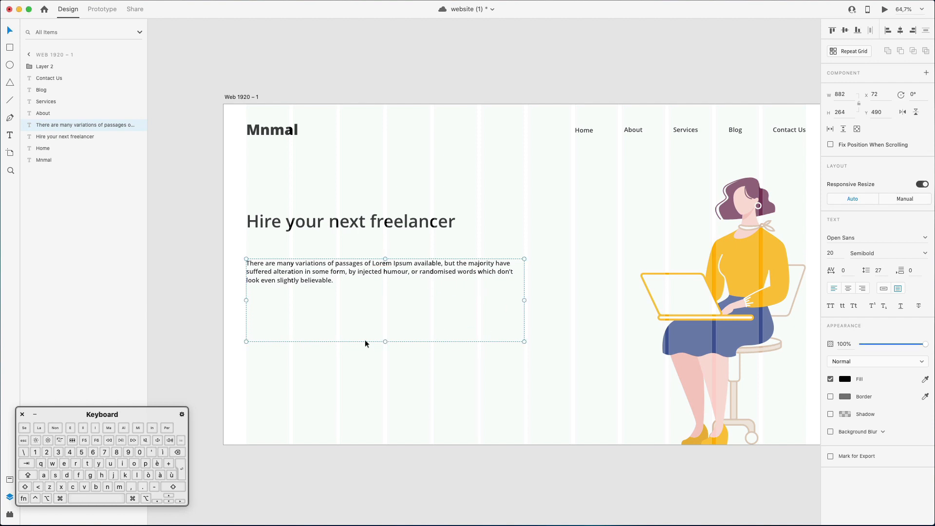
left_click_drag(383, 342, 372, 291)
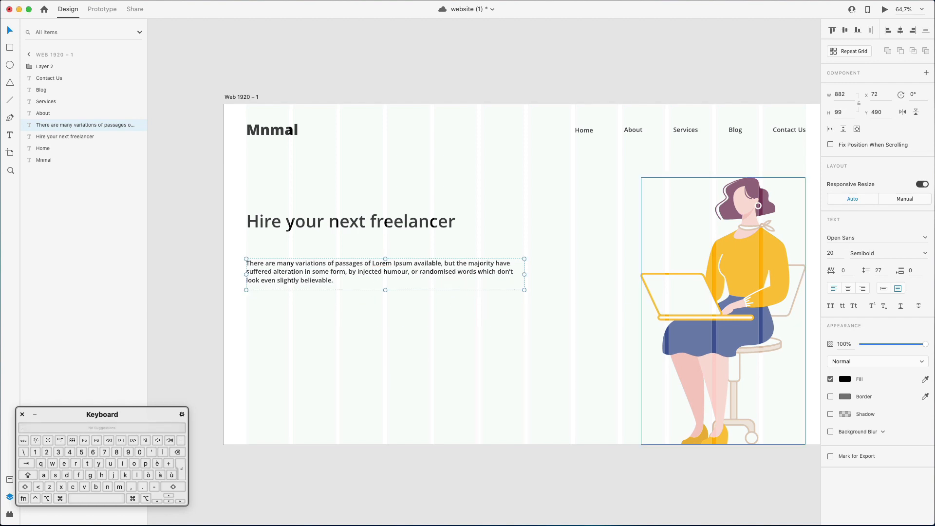
Set the Lorem Ipsum paragraph's line spacing to 37 and its font weight to Regular.
left_click(878, 270)
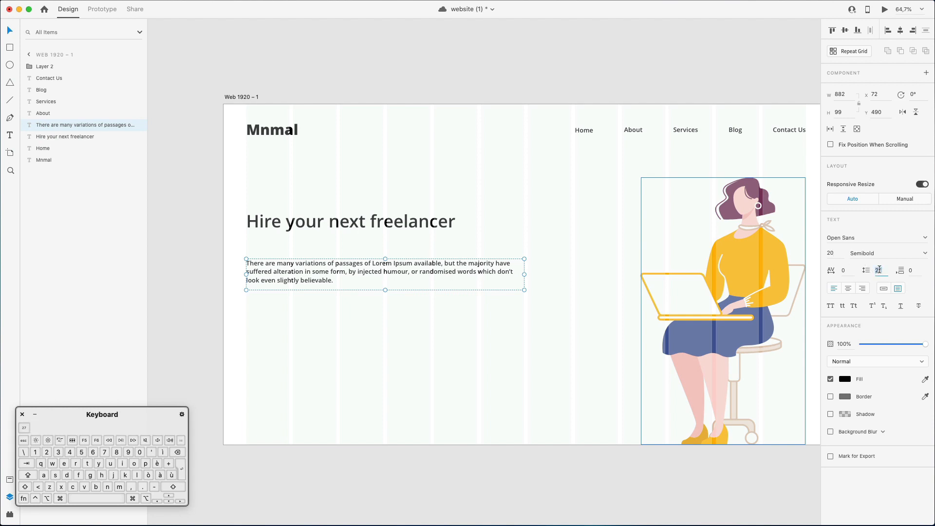
key("shift+Up")
key("shift+Up")
key("shift+Down")
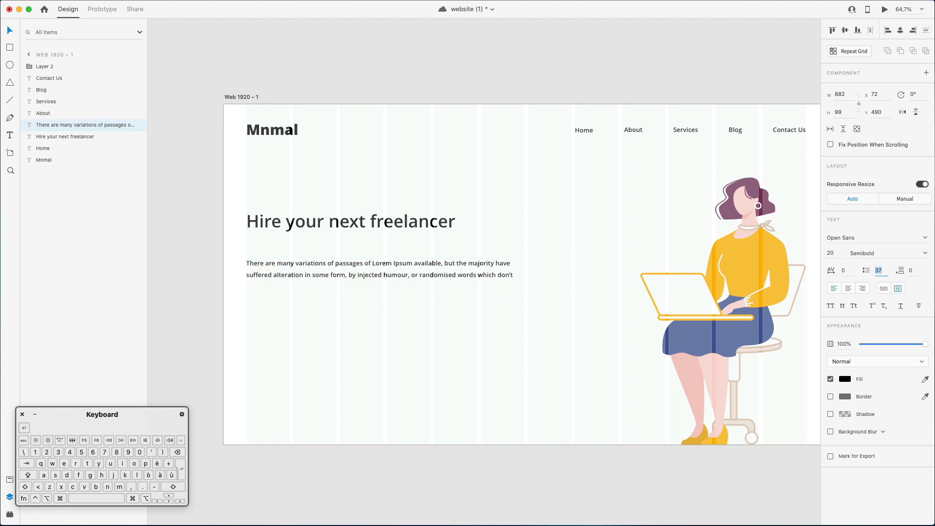
left_click(919, 253)
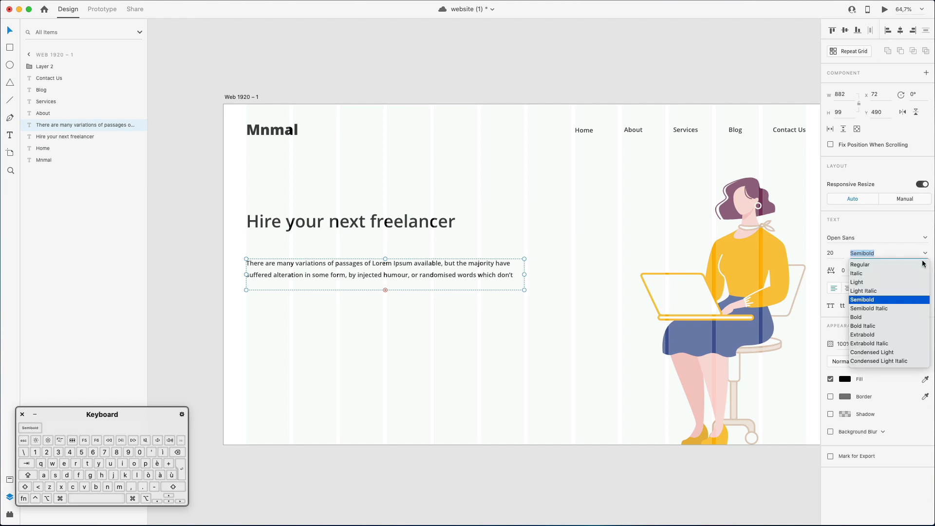
left_click(862, 265)
left_click(402, 276)
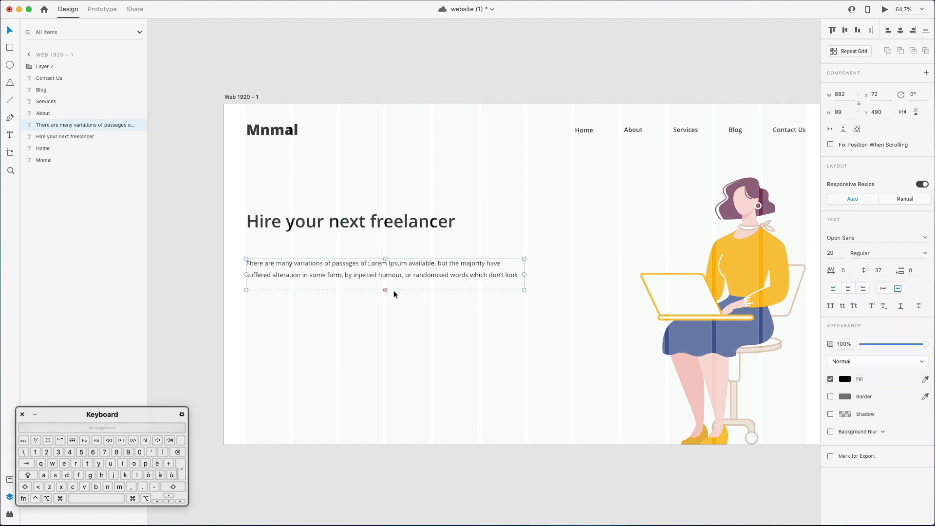
Extend the paragraph's text box to about 131 high and move it up to Y 449, closer to the heading.
left_click_drag(387, 290, 385, 305)
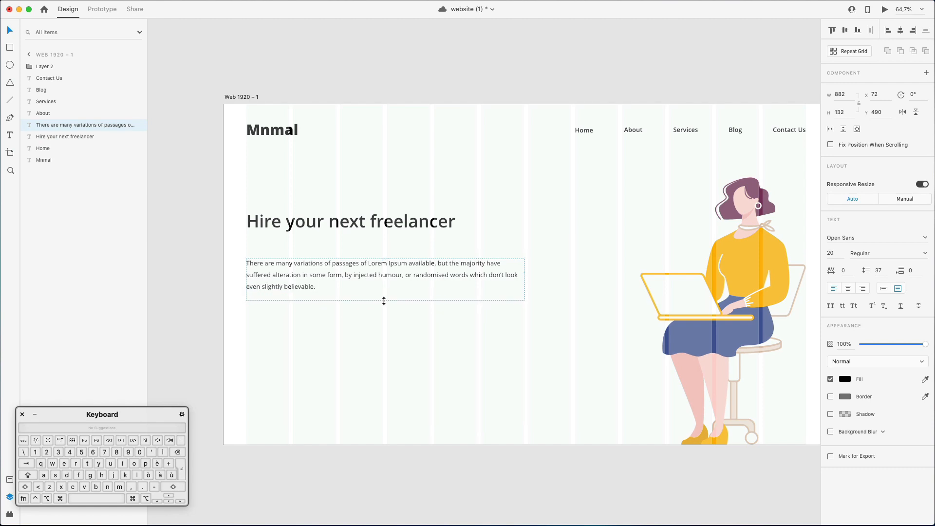
left_click(403, 333)
left_click(346, 277)
left_click_drag(345, 278, 346, 265)
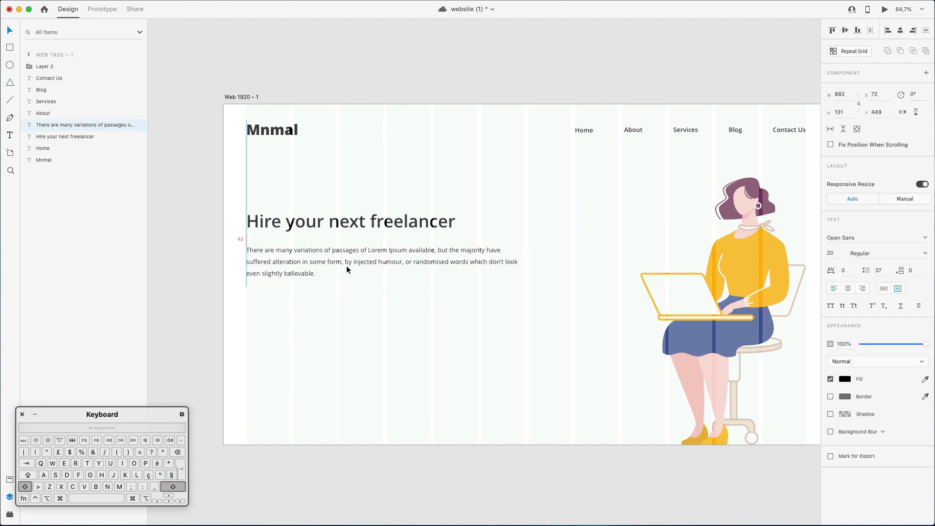
Move the heading and paragraph down together until the heading sits at Y 392.
left_click(374, 312)
left_click_drag(303, 204, 384, 267)
key("shift+Down")
key("shift+Down")
key("shift+Down")
key("shift+Down")
key("shift+Down")
key("shift+Down")
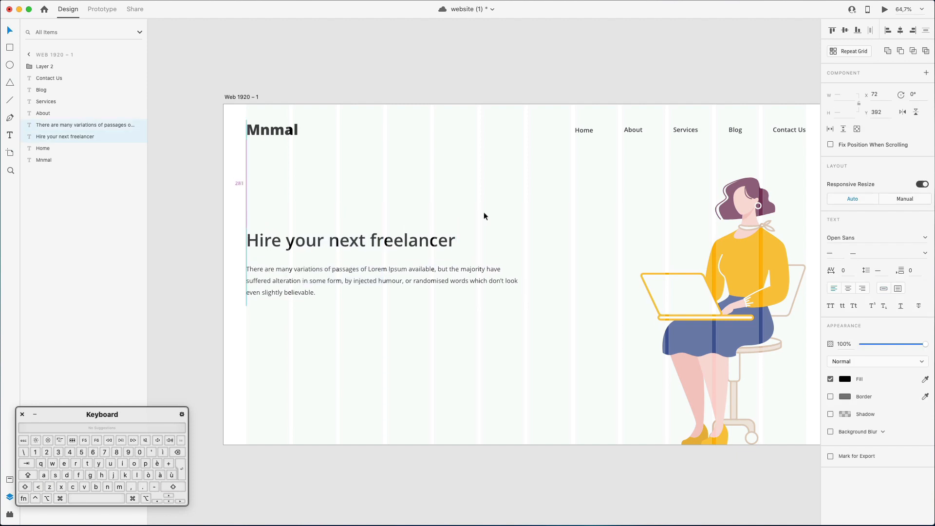
left_click(483, 213)
Draw a button rectangle about 286 by 72 below the paragraph, aligned to the first grid column at Y 656.
key("r")
left_click_drag(246, 311, 336, 334)
scroll(373, 318, "left", 1)
scroll(373, 318, "down", 1)
key("v")
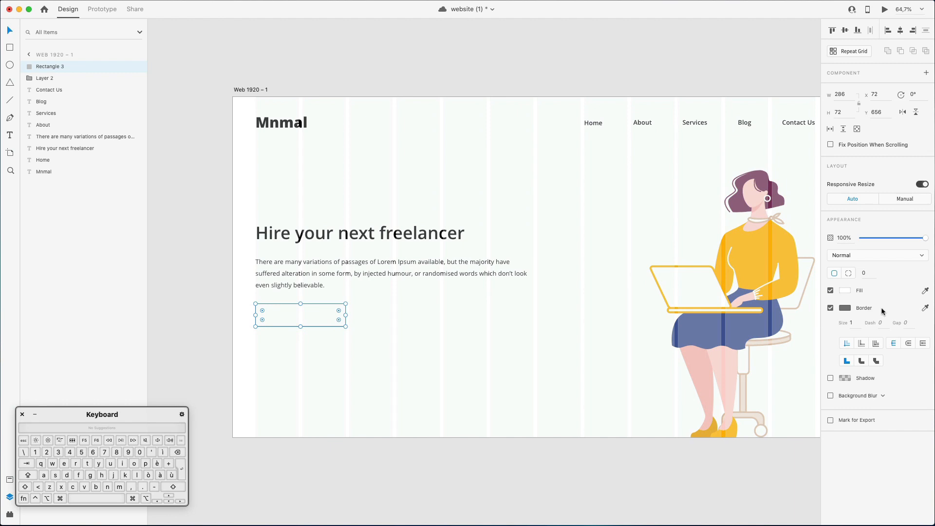
Fill the button rectangle with the yellow-orange #FFB023 sampled from the character's sweater and remove its border.
left_click(850, 294)
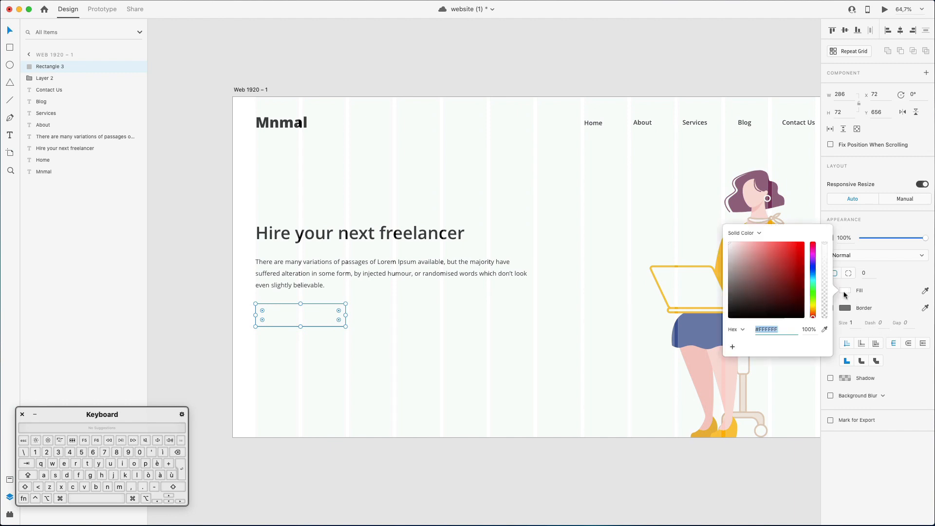
scroll(606, 273, "right", 4)
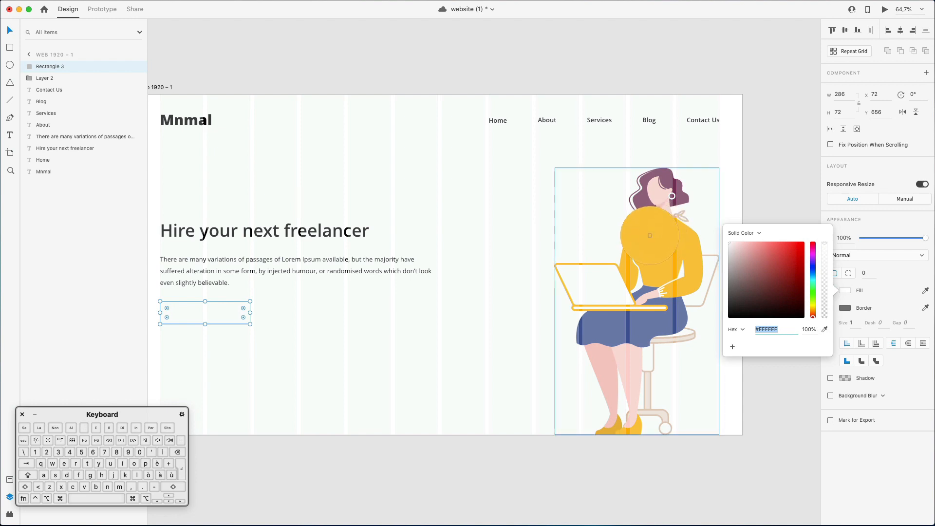
left_click(674, 243)
scroll(373, 304, "left", 3)
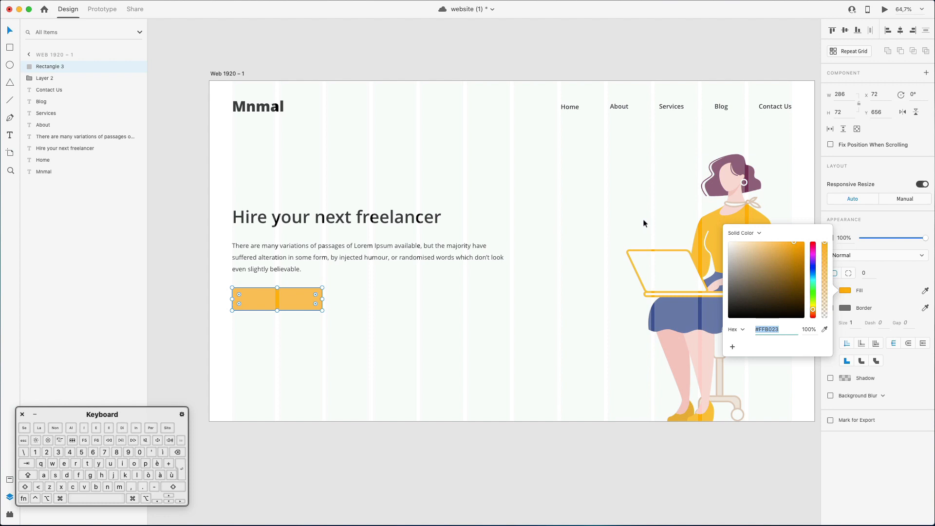
scroll(643, 221, "down", 2)
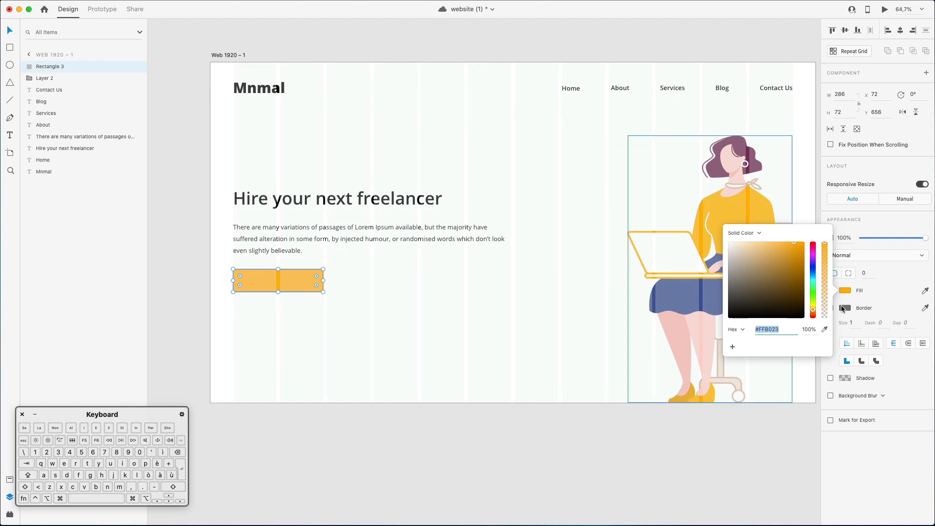
left_click(905, 313)
left_click(831, 308)
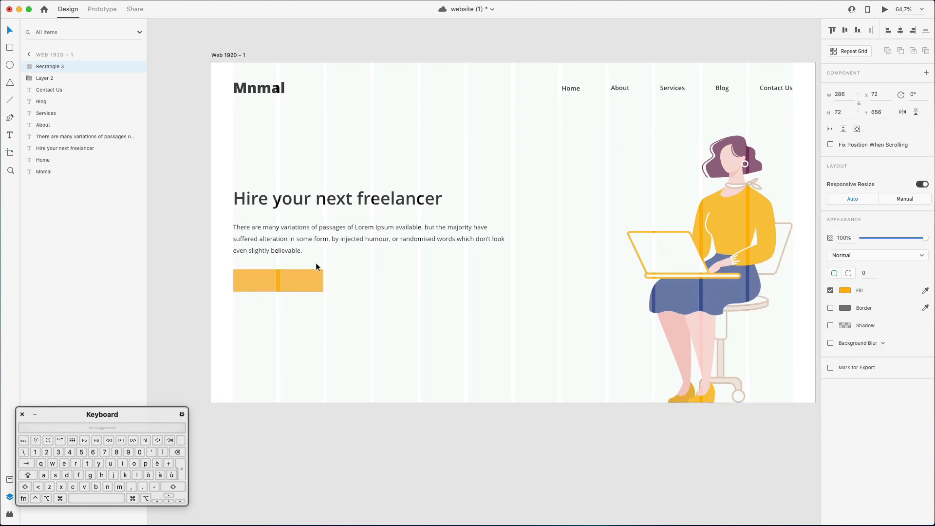
Round the corners of the orange button rectangle with a radius of 8.
scroll(278, 279, "down", 1)
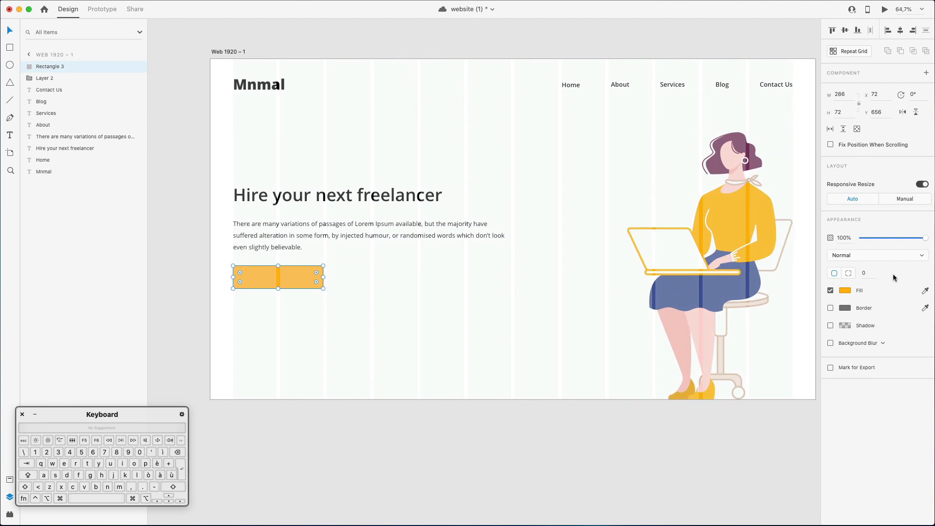
left_click(866, 271)
key("Up")
key("Up")
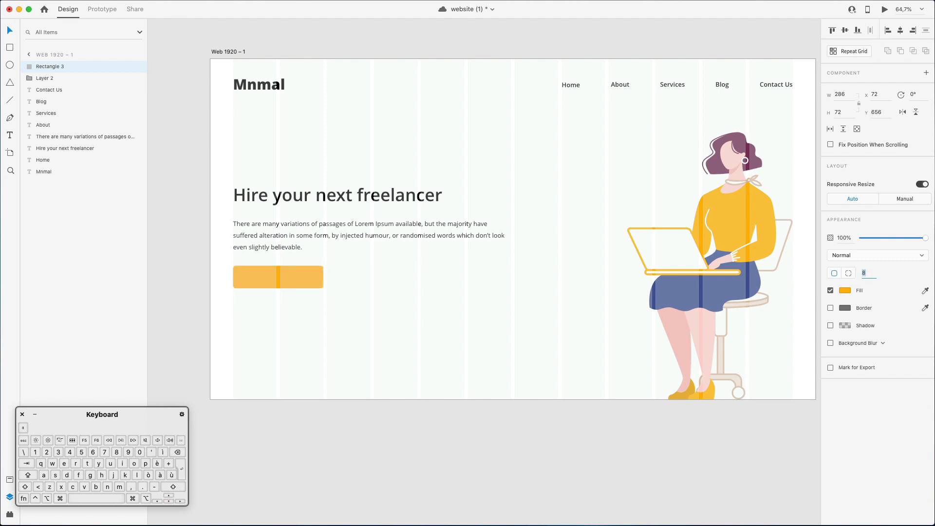
Examine the orange button's rounded corners up close and its placement below the paragraph.
scroll(287, 255, "up", 3)
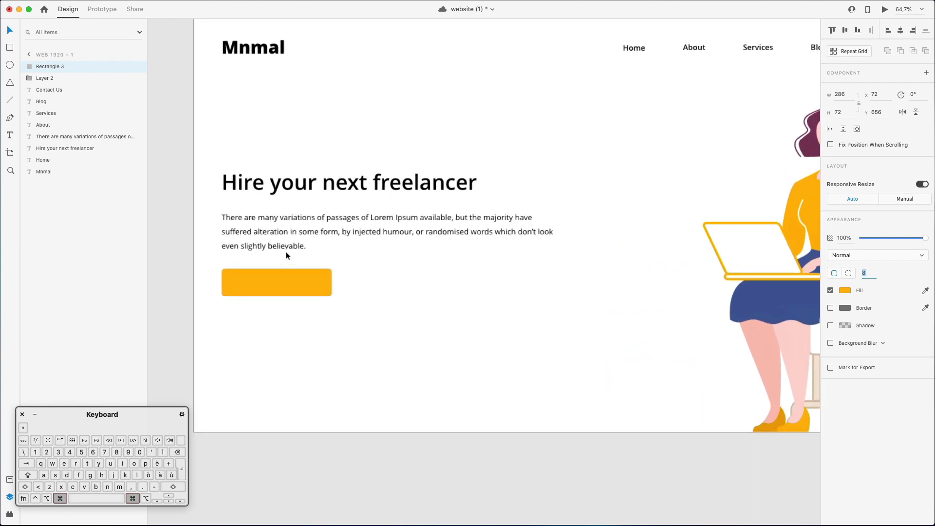
scroll(286, 255, "up", 5)
left_click(317, 253)
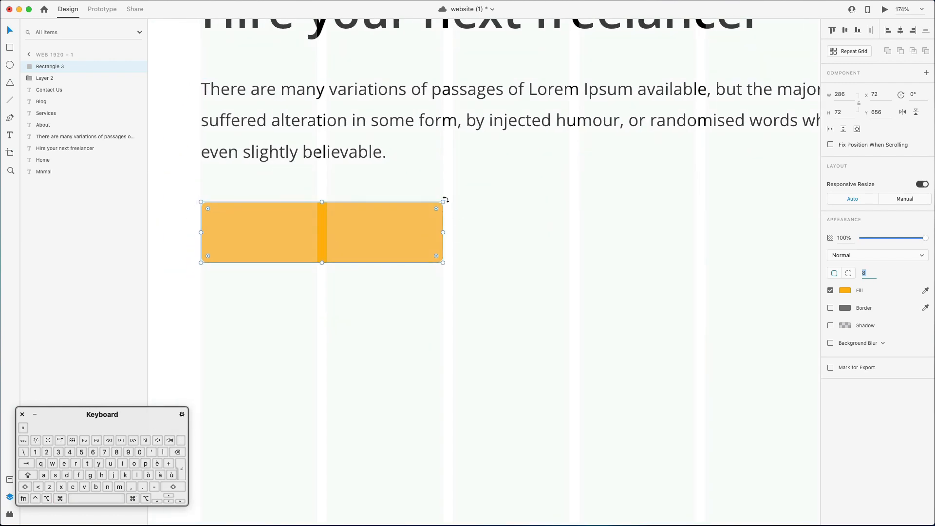
left_click(494, 206)
scroll(494, 206, "down", 5)
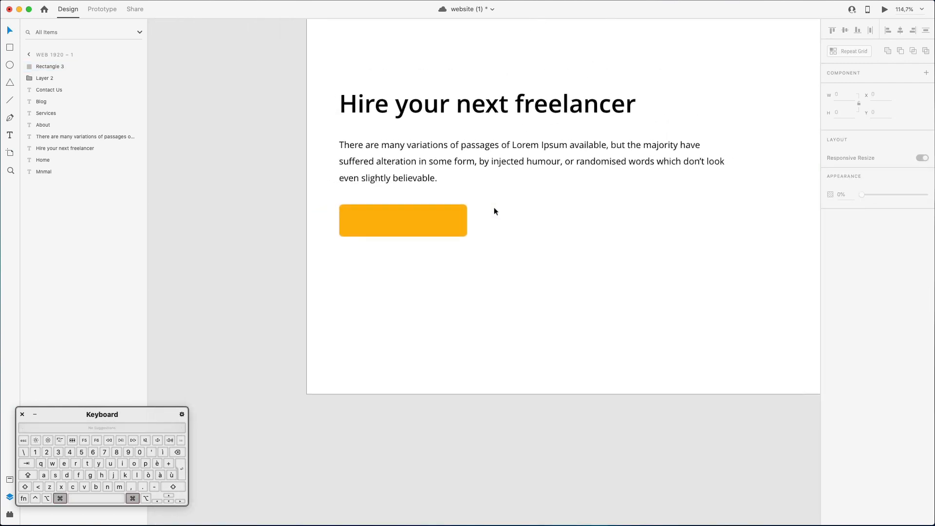
scroll(494, 208, "up", 3)
scroll(491, 208, "down", 1)
scroll(491, 208, "right", 4)
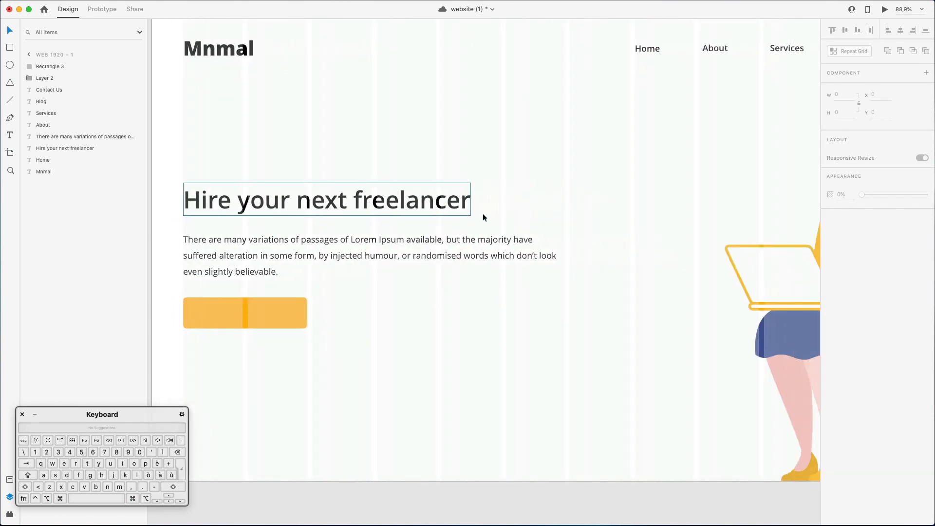
Duplicate the paragraph straight down to Y 682 and move the copy above the button rectangle in the layer order.
left_click(309, 260)
left_click_drag(309, 260, 306, 335)
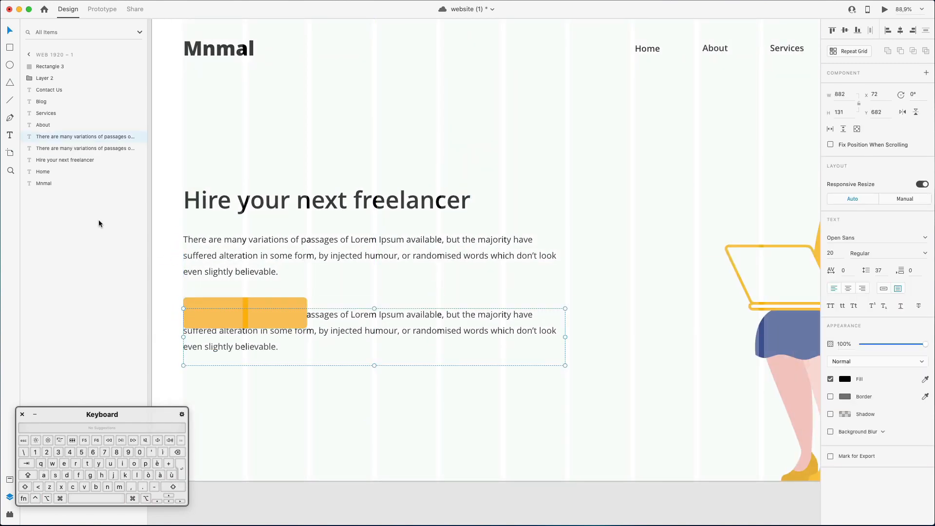
left_click_drag(67, 135, 56, 67)
Replace the duplicated paragraph's text over the orange button with "Get Started".
double_click(284, 325)
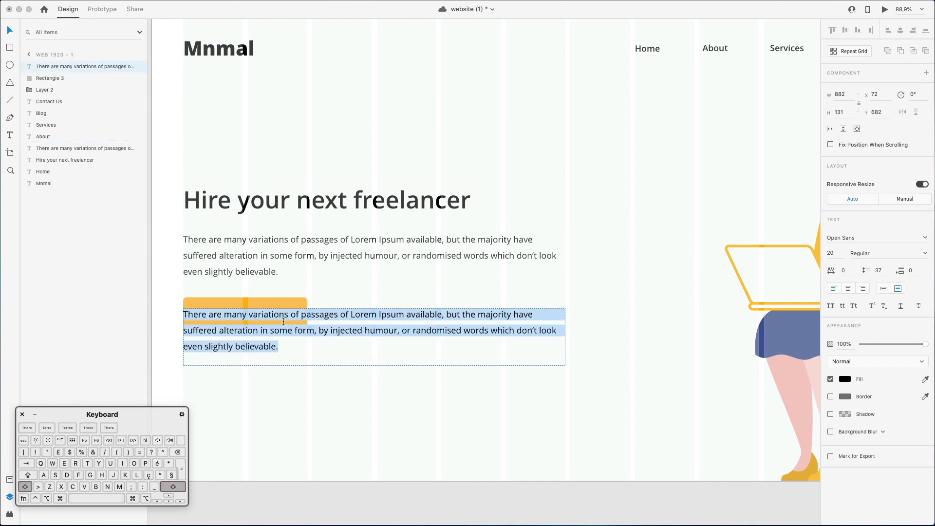
type("Get Started")
key("Escape")
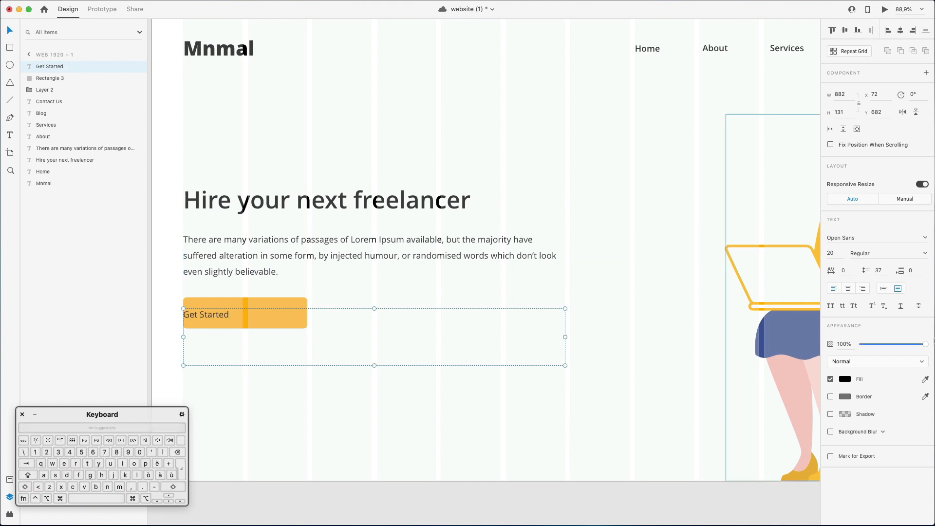
Convert the "Get Started" label to point text over the middle of the orange button and fill it with #FFFFFF.
left_click(885, 290)
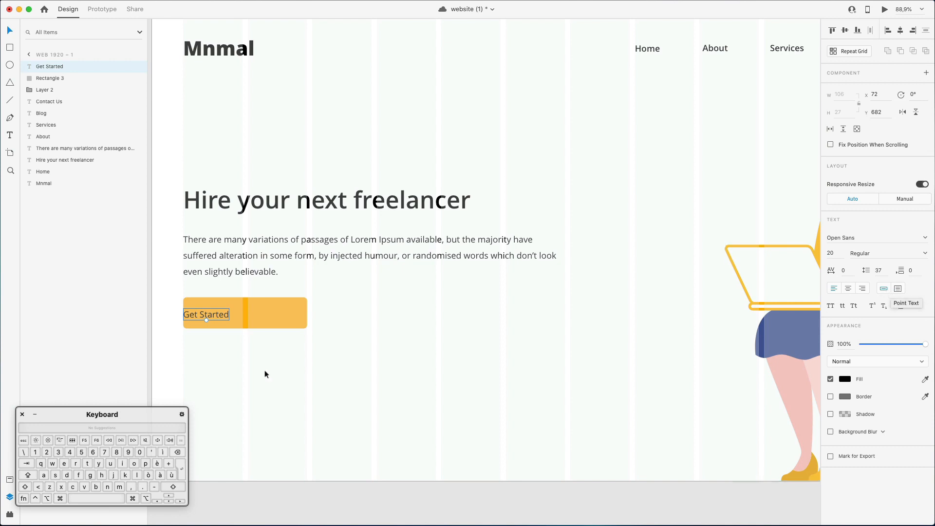
left_click_drag(204, 315, 264, 313)
left_click(844, 379)
left_click_drag(760, 360, 667, 268)
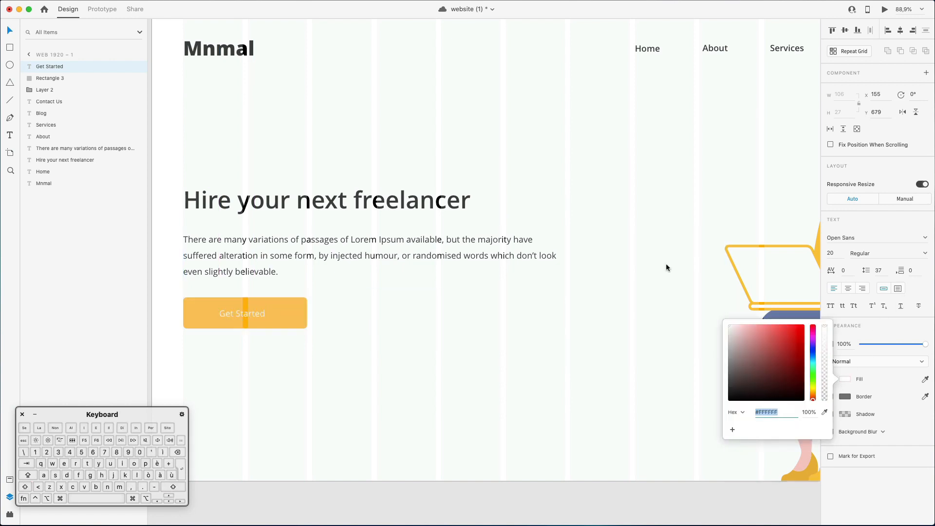
Set the "Get Started" label to Bold at font size 23 and adjust its position on the button.
left_click(887, 253)
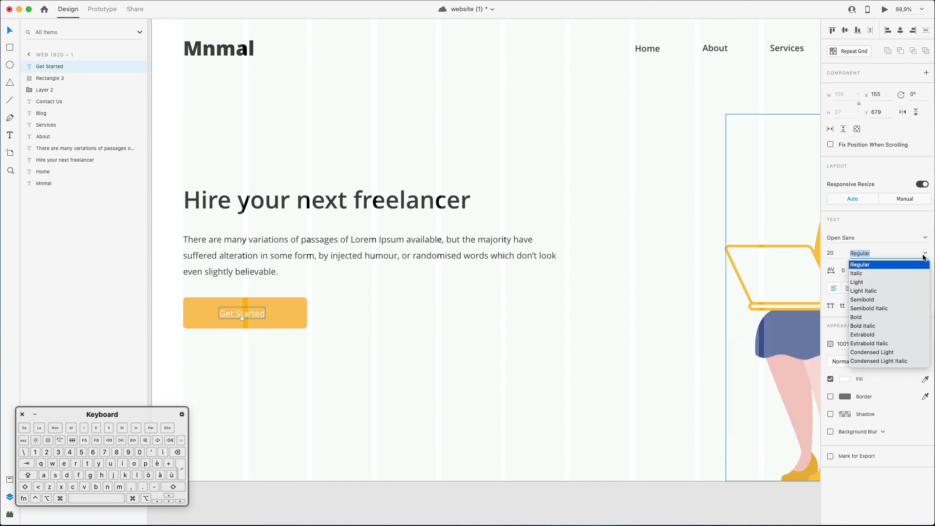
left_click(858, 318)
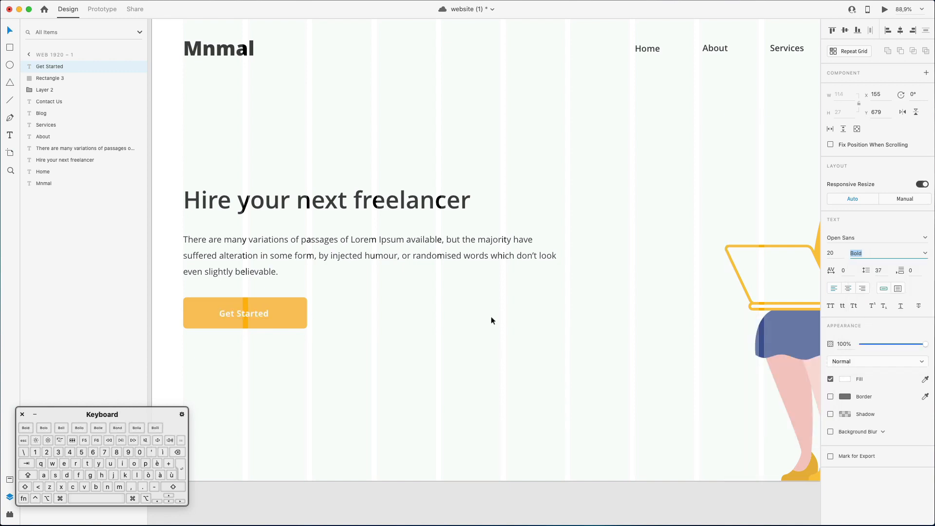
left_click_drag(246, 314, 247, 314)
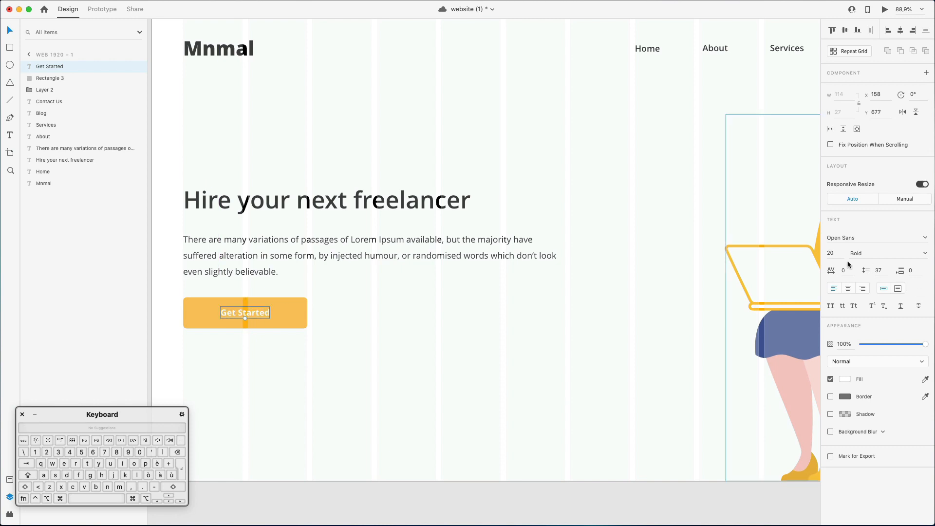
key("Up")
key("Up")
key("Up")
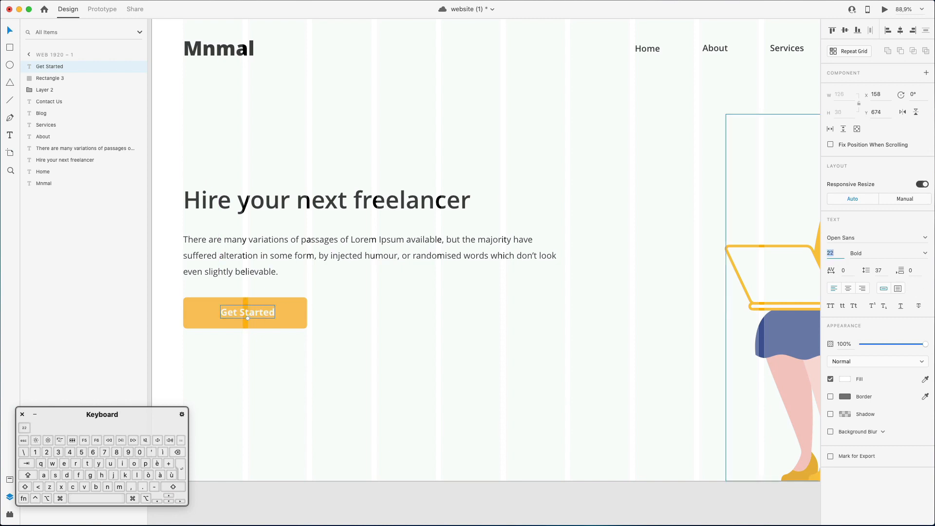
Centre-align the "Get Started" label with the orange button rectangle.
left_click(293, 311, "shift")
left_click(900, 32)
left_click(255, 309)
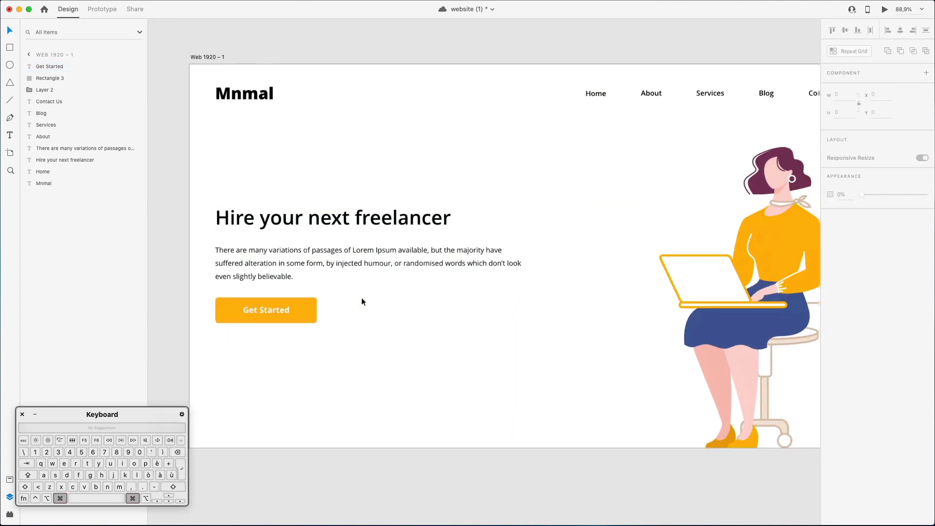
Set the paragraph's font size to 18 and narrow its text box to a width of 733.
left_click(363, 266)
left_click(834, 253)
key("Down")
key("Down")
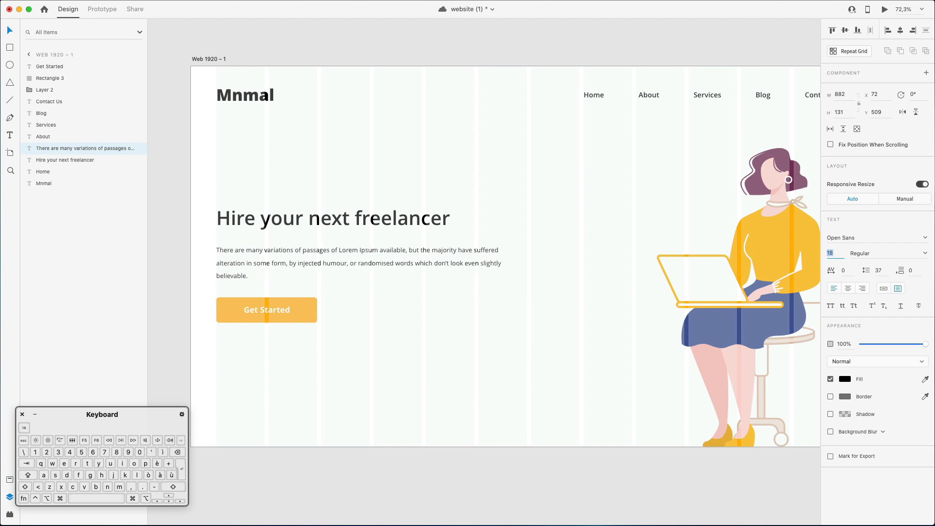
left_click_drag(526, 269, 475, 270)
key("super+z")
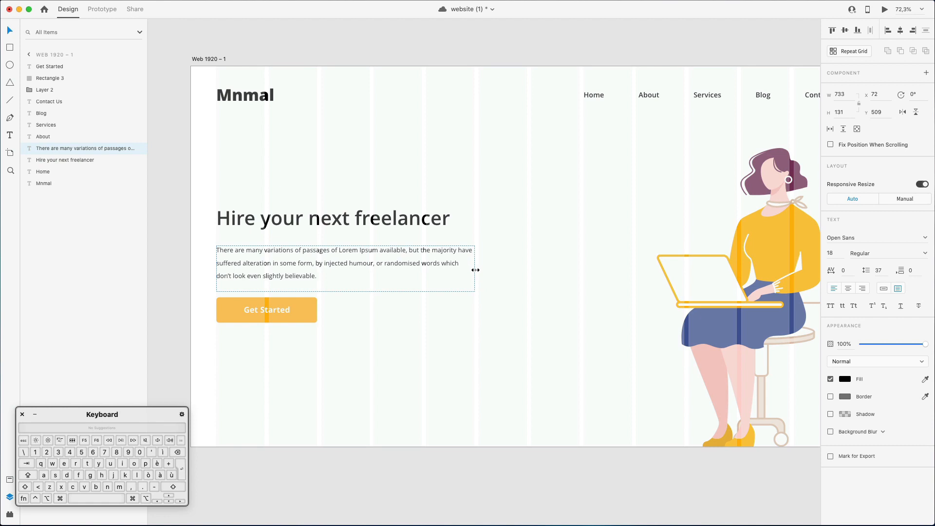
Change the paragraph's text colour to the grey #696969.
left_click(845, 379)
left_click_drag(715, 380, 714, 368)
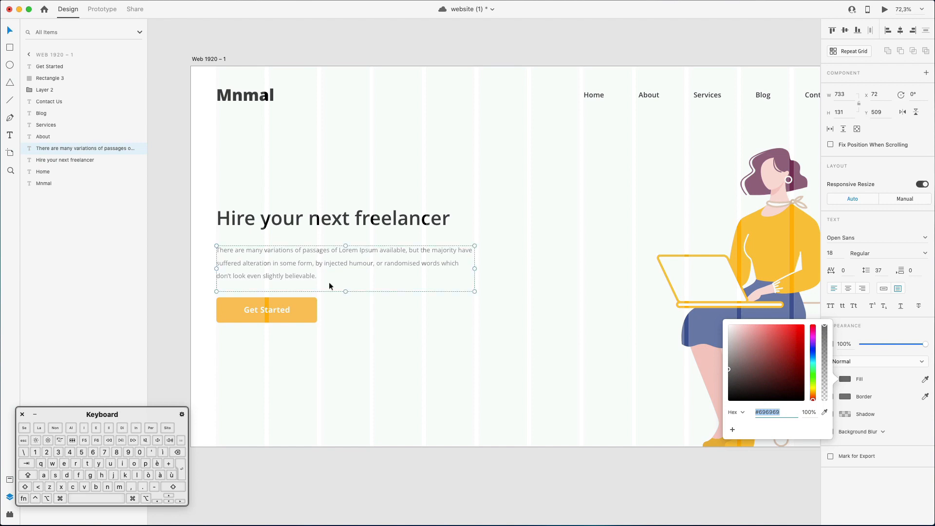
left_click(285, 194)
Move the hero heading and paragraph up together until the heading sits at Y 377.
left_click_drag(251, 186, 398, 277)
key("Up")
key("Up")
key("Up")
key("Up")
key("Up")
key("Up")
key("Up")
key("Up")
key("Up")
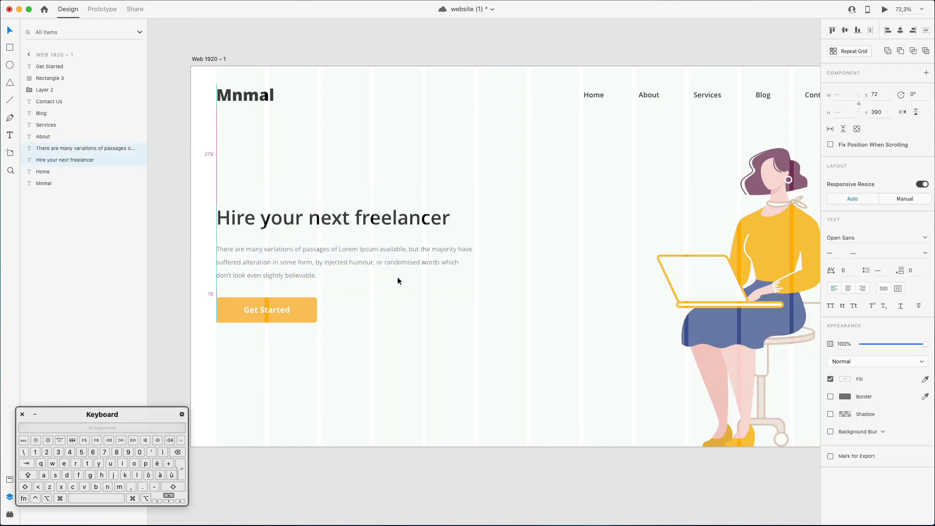
key("Up")
key("Up")
key("Up")
key("Up")
key("Up")
key("Up")
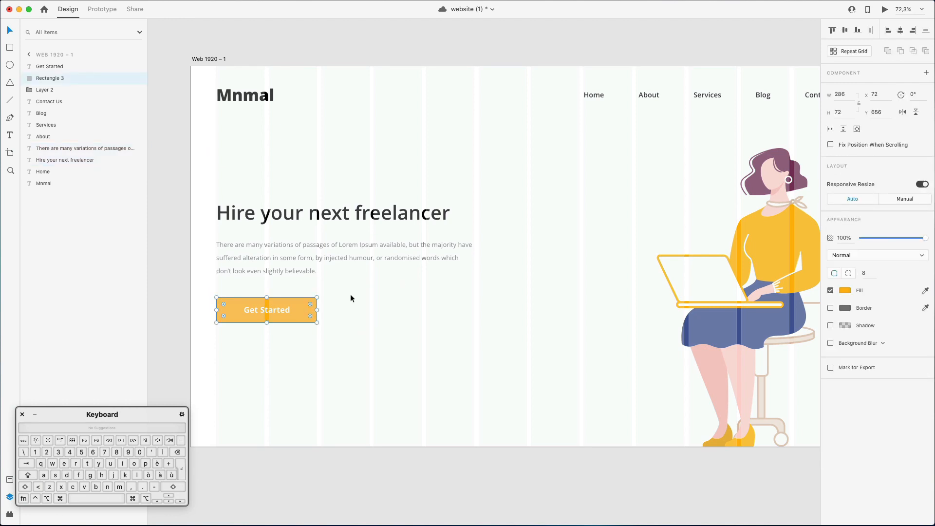
Narrow the orange button rectangle symmetrically about its centre to a width of 238.
left_click_drag(350, 301, 254, 322)
left_click(317, 304)
key("alt")
left_click_drag(314, 311, 312, 312)
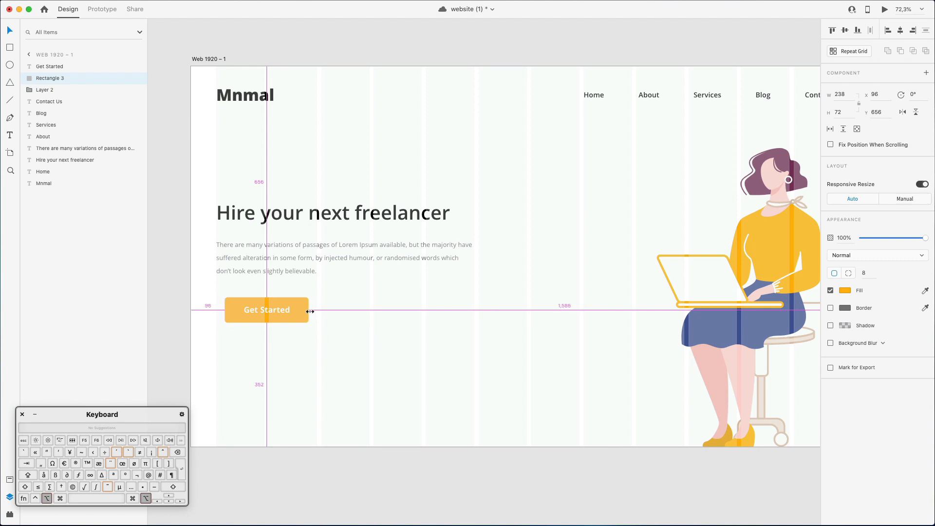
Scale the orange button and its label down together to a width of 196, and reduce the rectangle's height to 61.
left_click(288, 310)
left_click(308, 311, "shift")
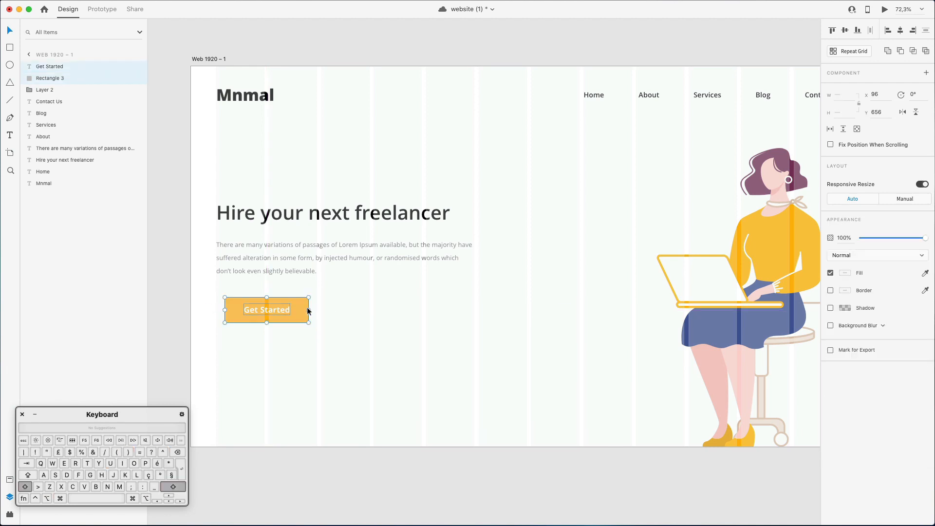
left_click_drag(308, 311, 295, 310)
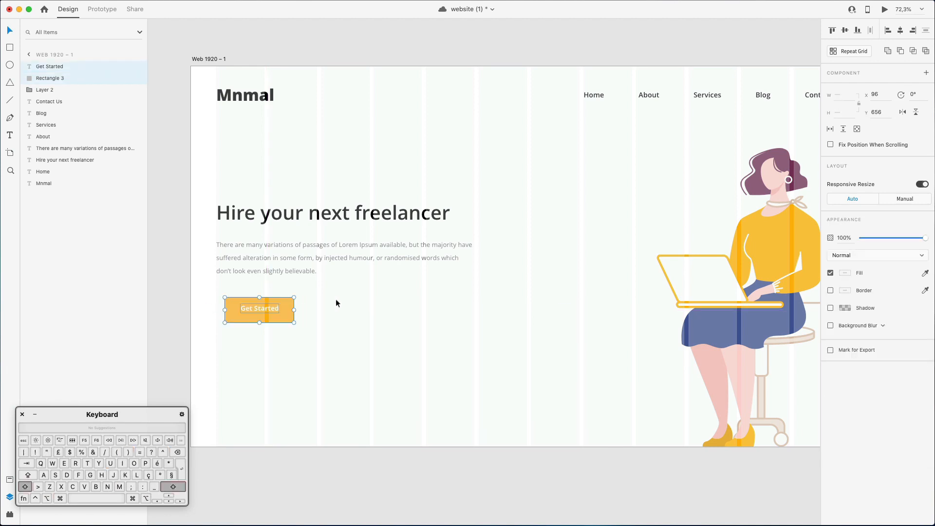
left_click(263, 320)
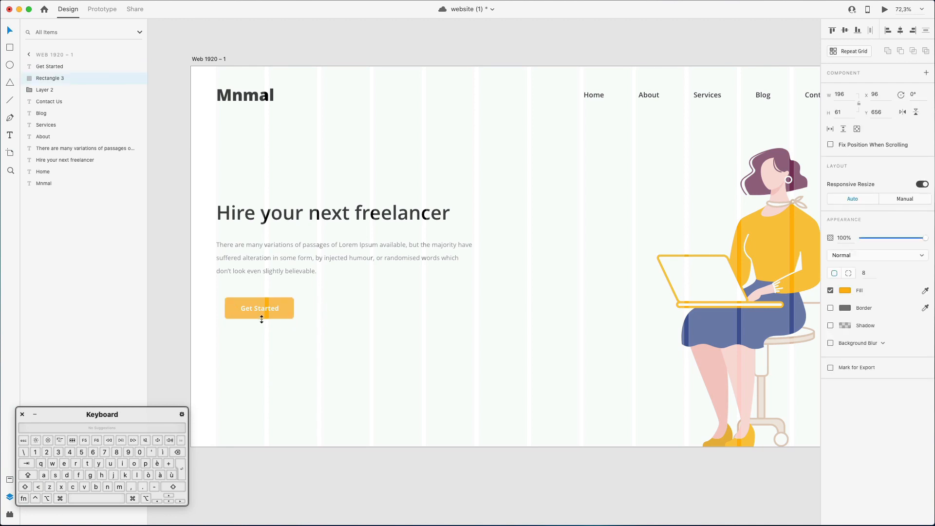
left_click(266, 307)
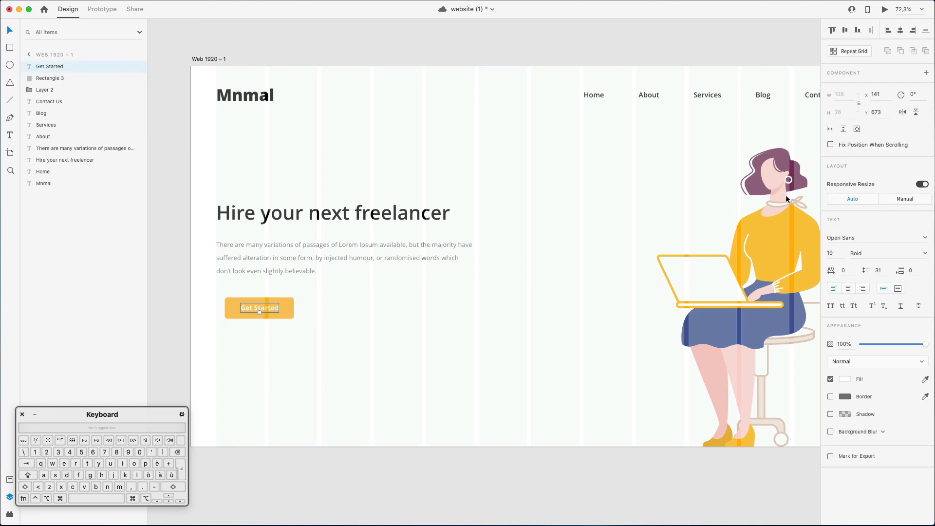
Align the button and label with the paragraph's left edge, and duplicate both beside it with the copied rectangle at X 295, Y 639.
left_click(252, 314, "shift")
left_click_drag(259, 305, 329, 298)
left_click(349, 325)
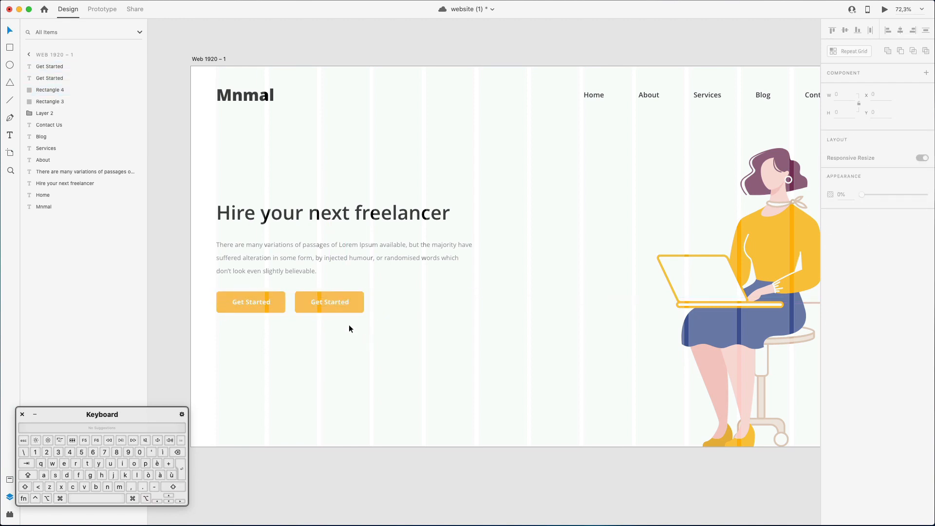
Recolour the duplicated button's label with the navy blue sampled from the character's skirt.
left_click(337, 304)
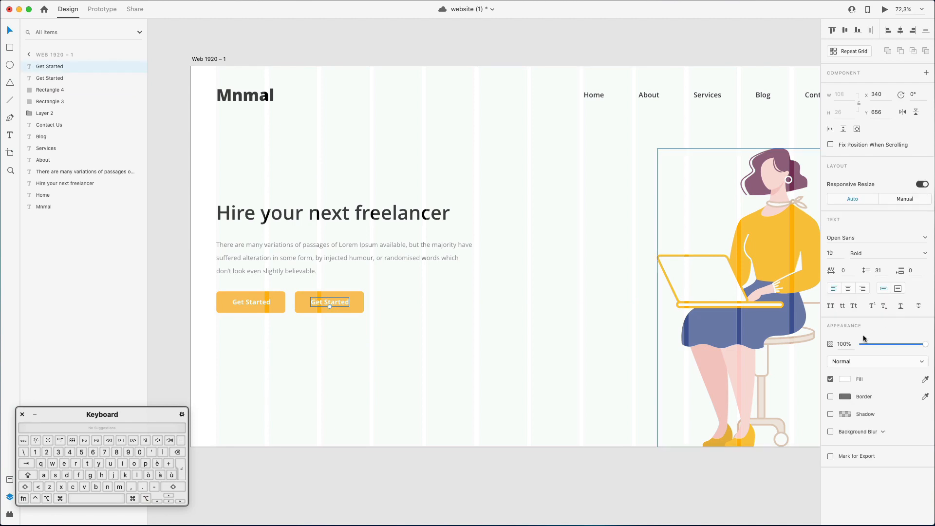
left_click(926, 379)
left_click(739, 319)
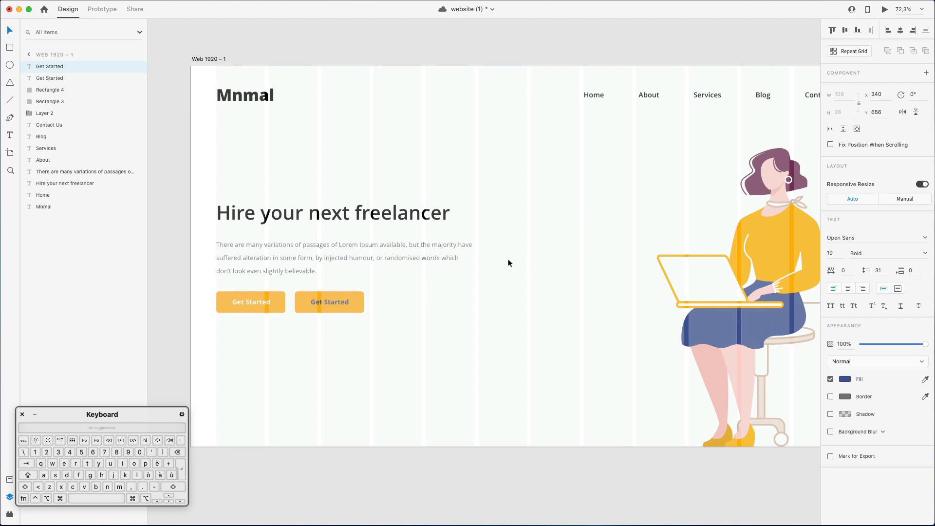
Fill the duplicated button's rectangle with the skirt's navy blue and lower its opacity to 10%.
left_click(378, 303)
left_click(359, 296)
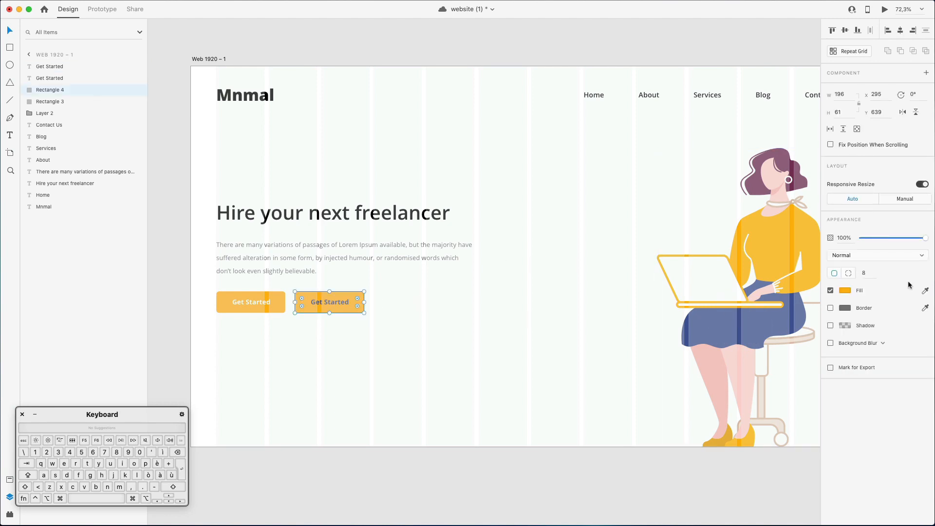
left_click(925, 291)
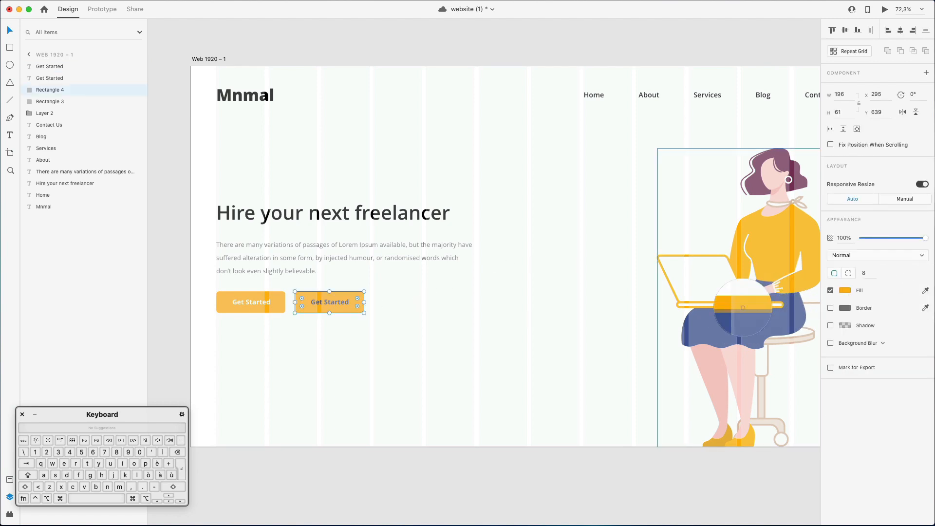
left_click(737, 319)
left_click(359, 294)
key("1")
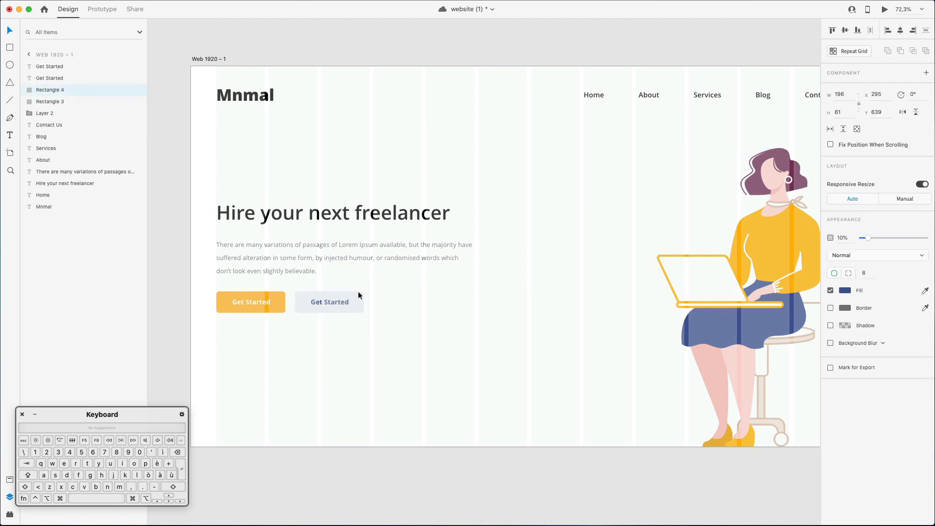
left_click(443, 295)
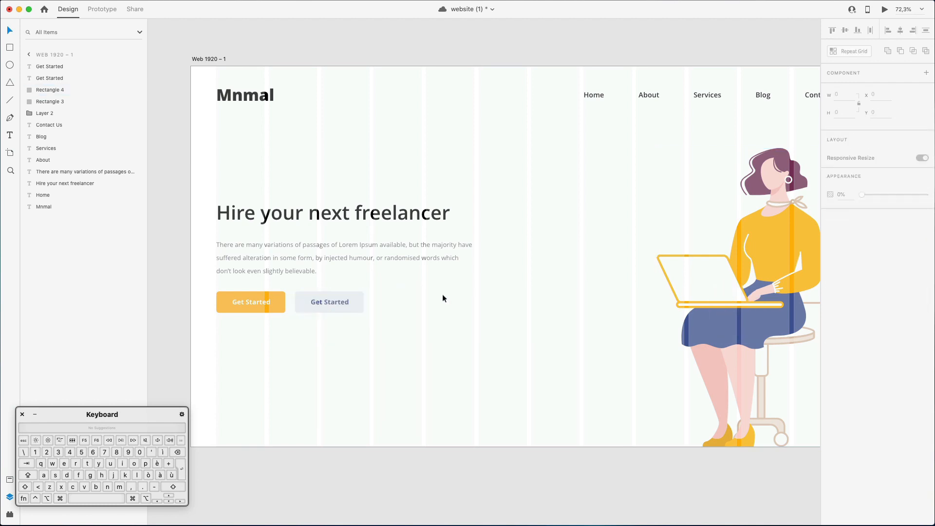
Replace the second button's label with "Try for Free" and nudge it left to X 339.
double_click(328, 301)
key("shift")
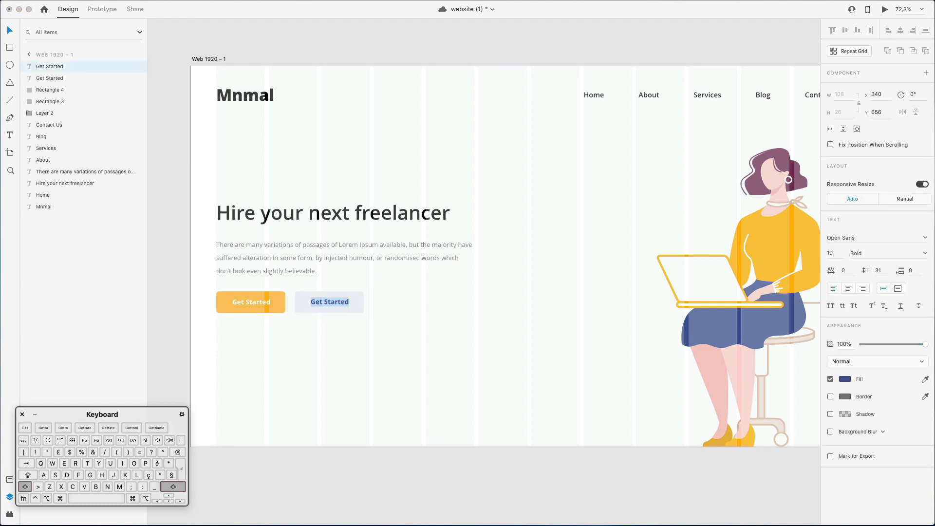
type("Try")
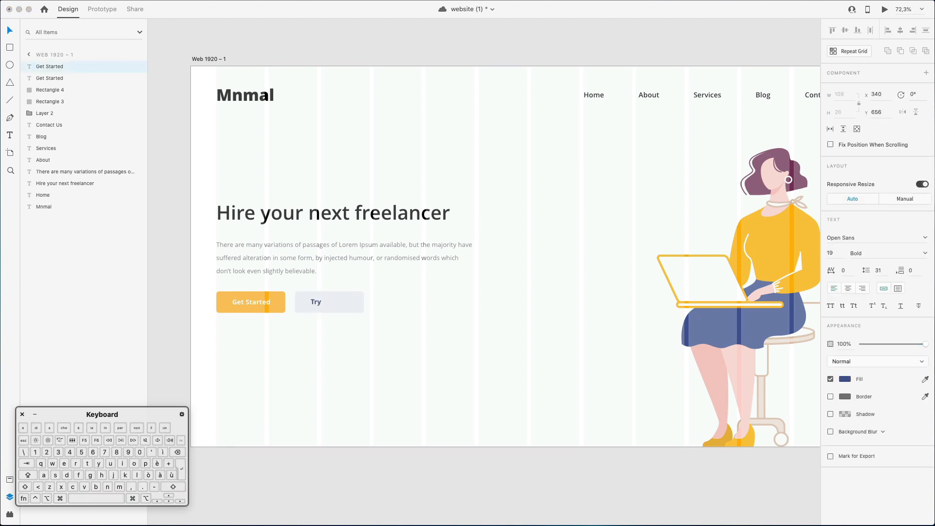
type(" for Free")
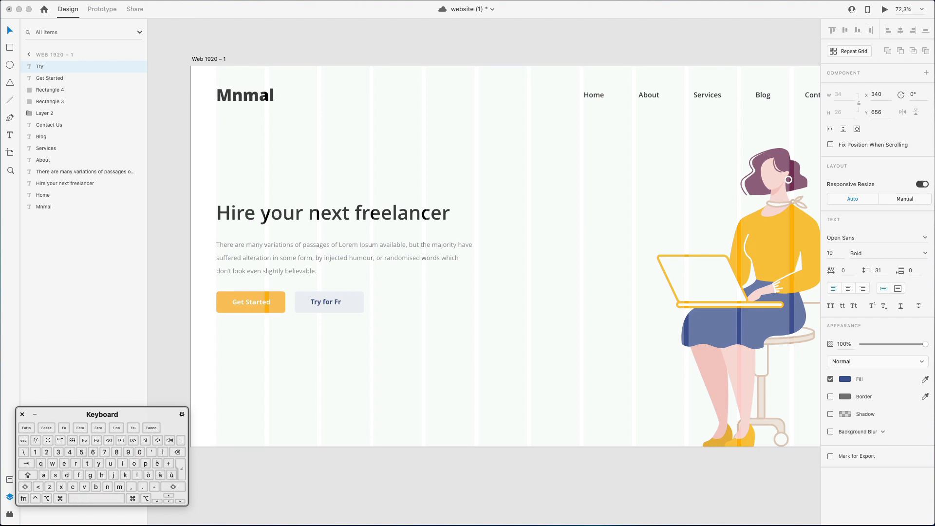
key("Escape")
key("Left")
key("Left")
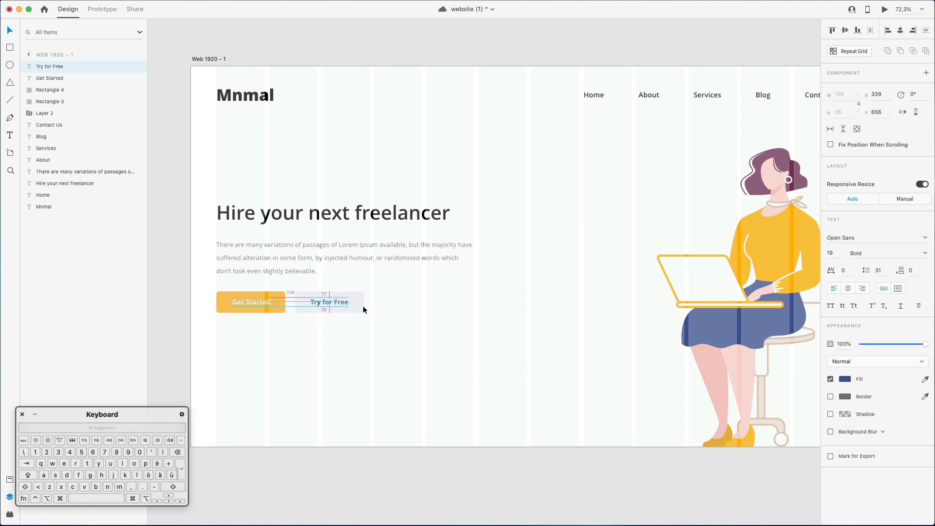
key("Escape")
Set only the word "freelancer" in the hero heading to Extrabold.
scroll(419, 296, "right", 3)
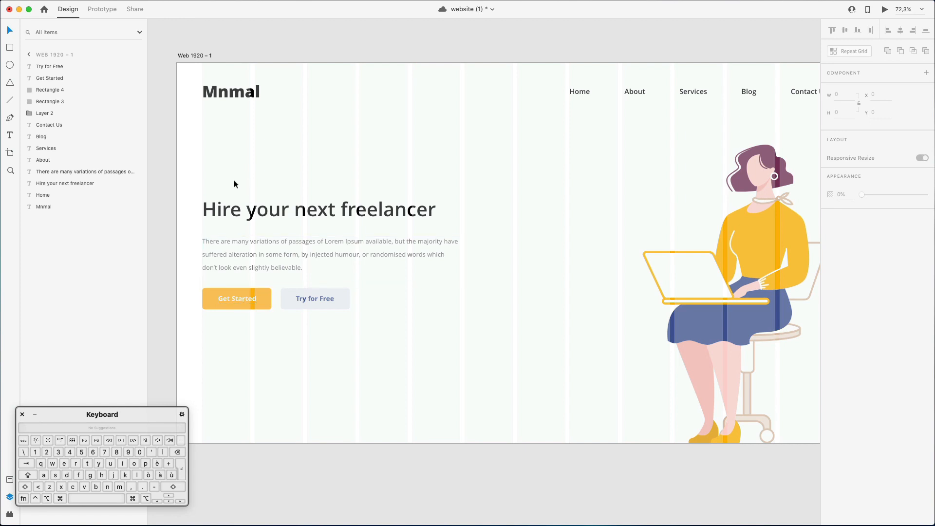
double_click(335, 212)
left_click(346, 209)
triple_click(346, 210)
double_click(365, 209)
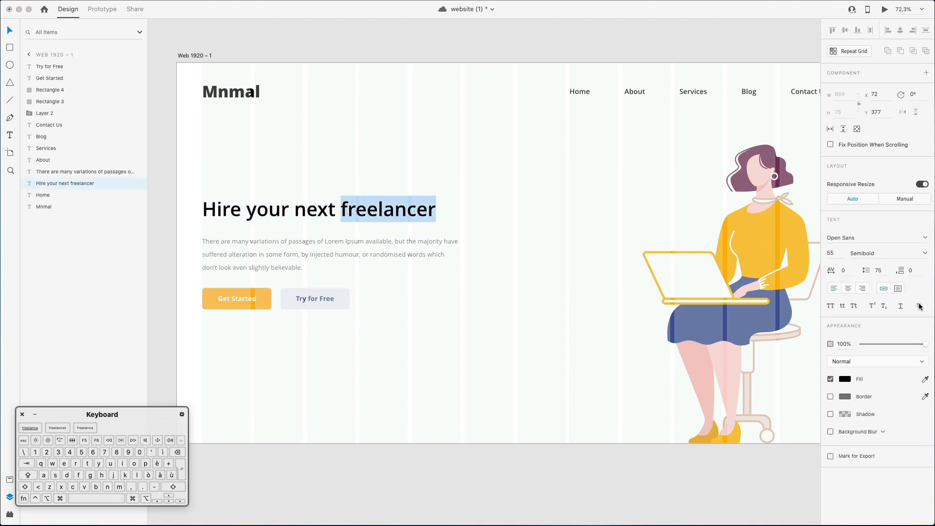
left_click(925, 253)
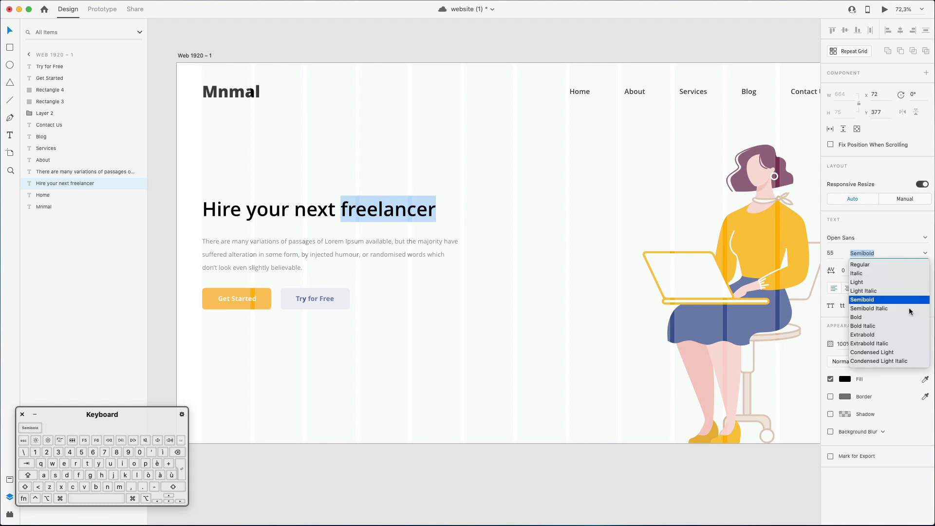
left_click(862, 335)
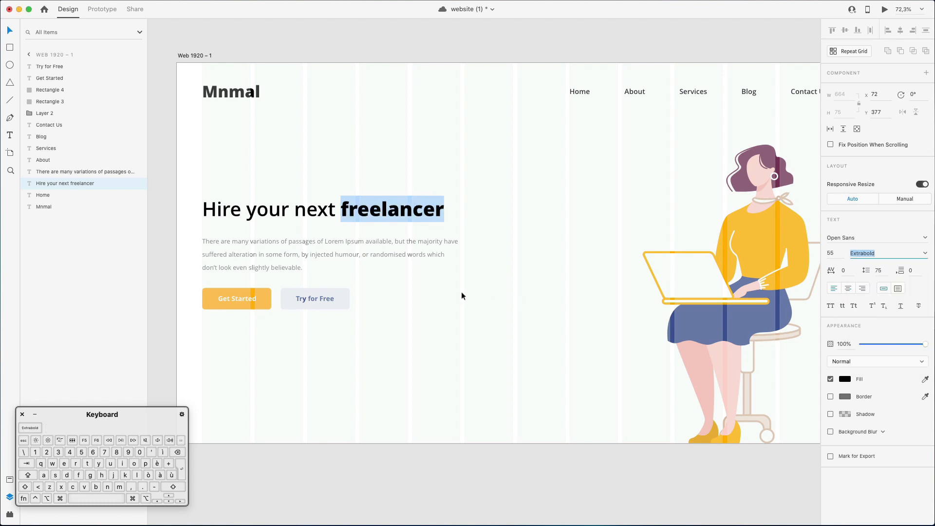
left_click(461, 291)
Enlarge the character illustration slightly from its upper-left corner, keeping its feet on the artboard's bottom edge.
scroll(461, 292, "down", 5)
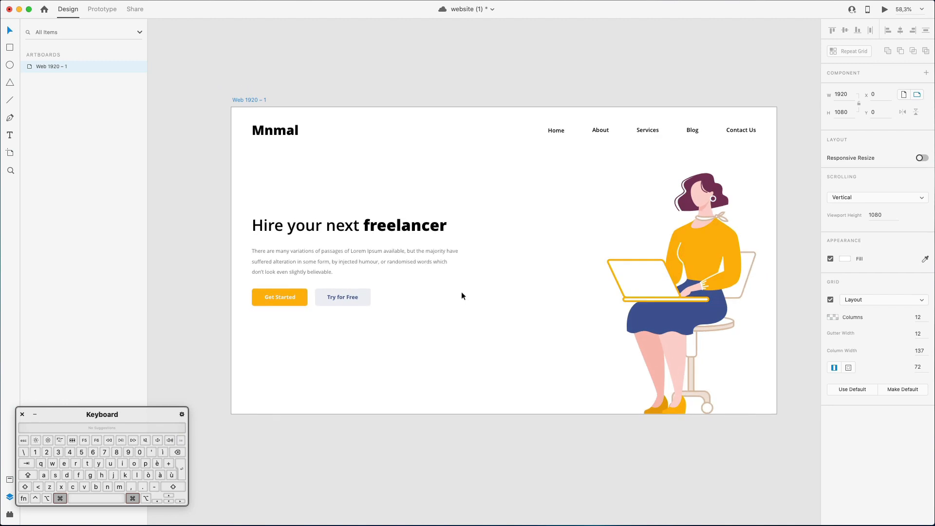
scroll(461, 291, "up", 2)
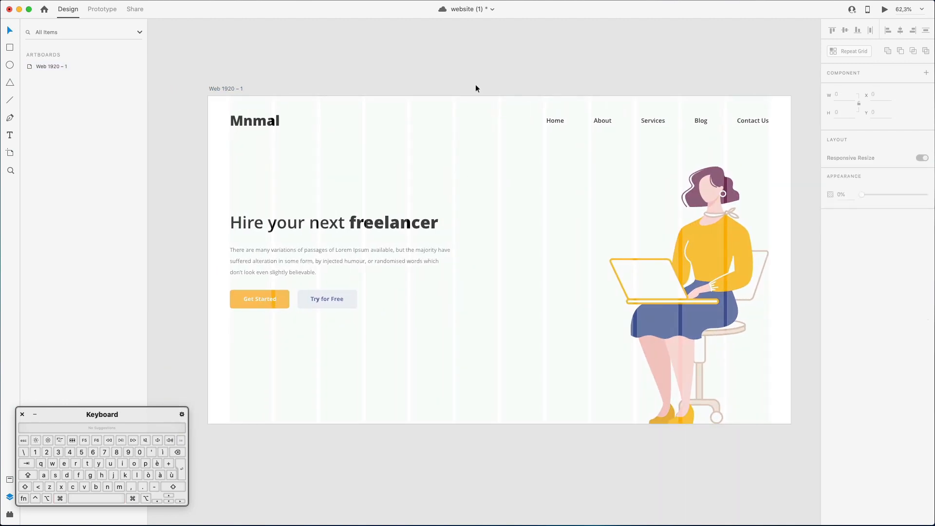
scroll(475, 88, "right", 2)
left_click(654, 315)
left_click_drag(579, 167, 571, 157)
left_click(469, 178)
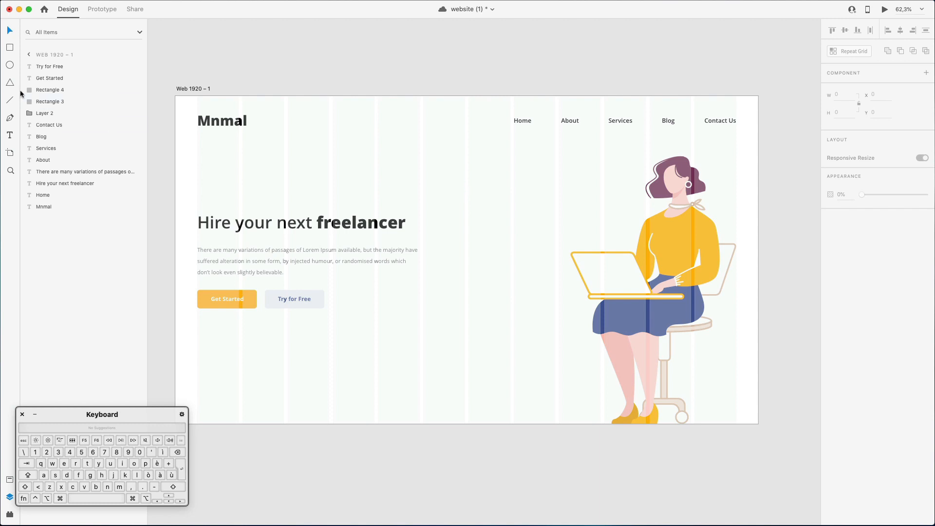
Draw a closed Pen shape curving from the artboard's right edge below the navigation to its lower-left edge, closing it around outside the artboard.
left_click(758, 130)
left_click_drag(589, 143, 388, 293)
key("super+z")
left_click_drag(188, 370, 162, 402)
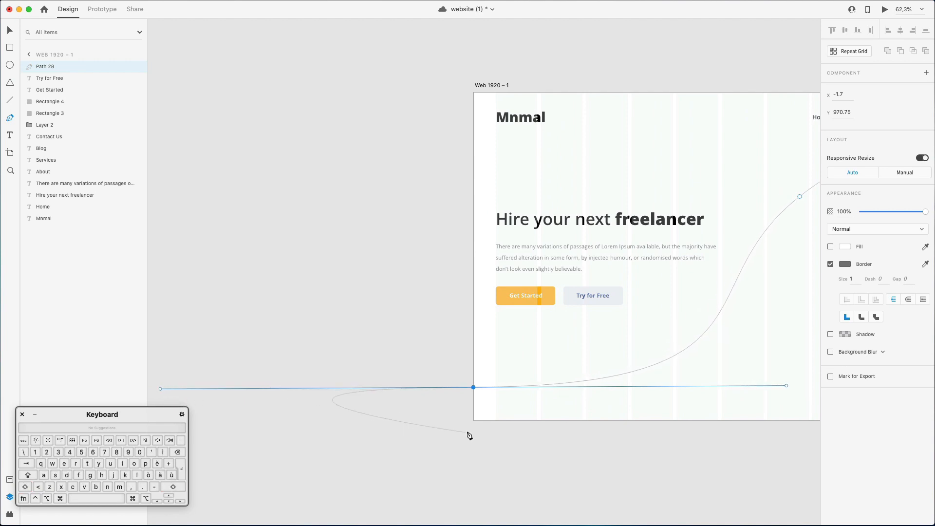
left_click(511, 439)
scroll(511, 441, "right", 10)
left_click(724, 436)
left_click(715, 344)
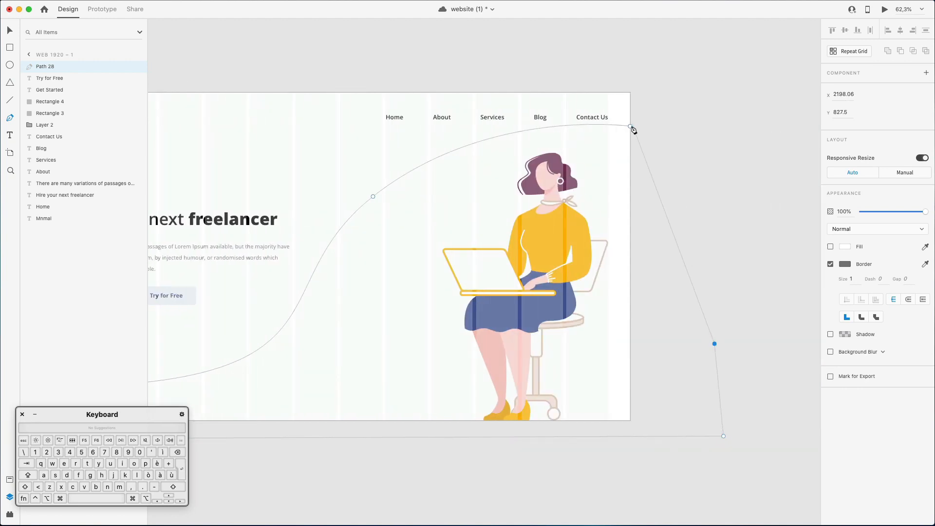
left_click(631, 126)
key("Escape")
Give the curved shape a light grey #D5D5D5 fill without a border and move it behind all other layers.
scroll(667, 136, "left", 1)
scroll(668, 136, "left", 2)
scroll(667, 135, "down", 1)
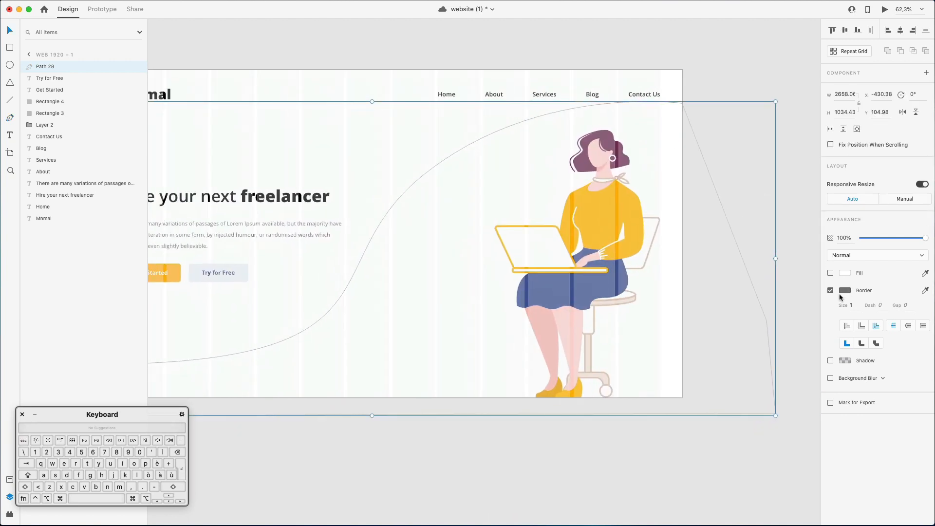
left_click(831, 274)
left_click(830, 291)
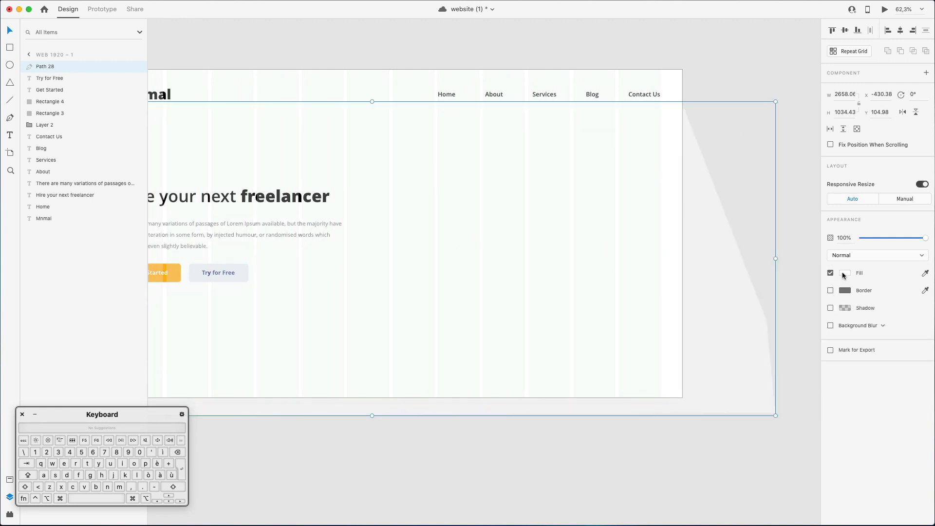
left_click(845, 273)
left_click_drag(733, 230, 707, 241)
left_click(574, 190)
left_click(559, 175)
left_click_drag(53, 72, 67, 222)
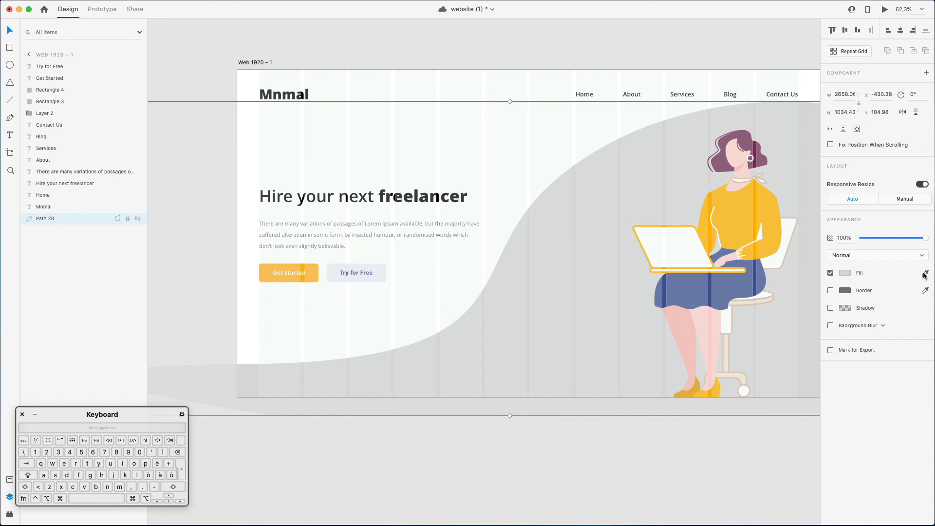
Change the curved shape's fill to a linear gradient running from the illustration's orange to white #FFFFFF.
left_click(848, 273)
left_click(739, 214)
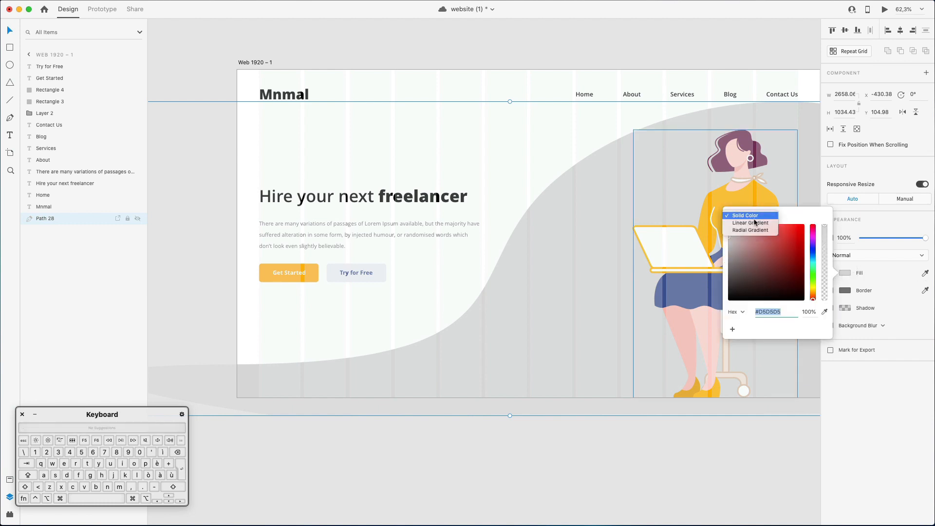
left_click(757, 223)
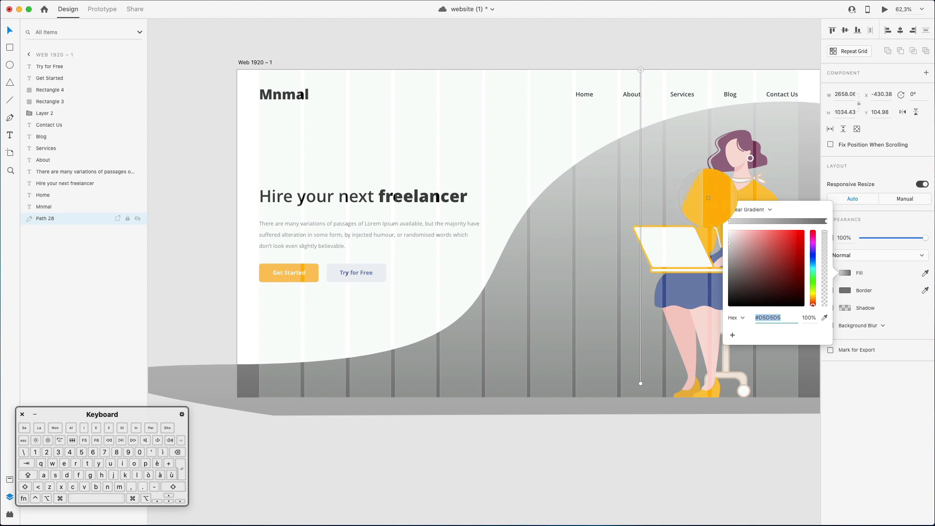
left_click(709, 202)
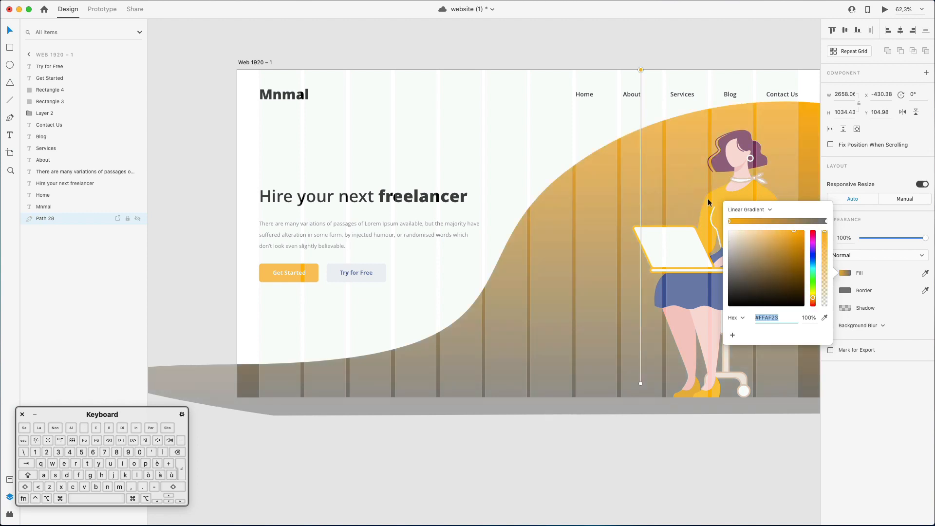
left_click(825, 222)
left_click(825, 318)
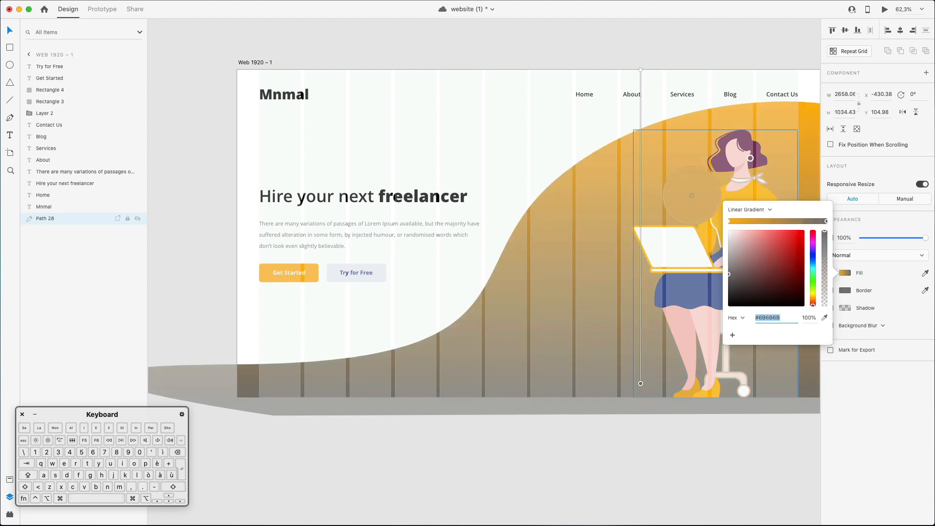
left_click(710, 206)
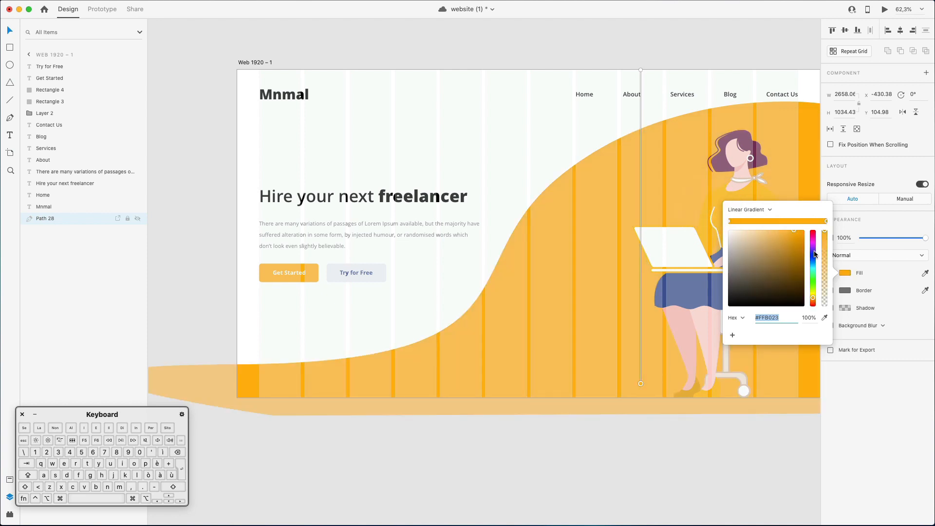
left_click_drag(771, 238, 732, 227)
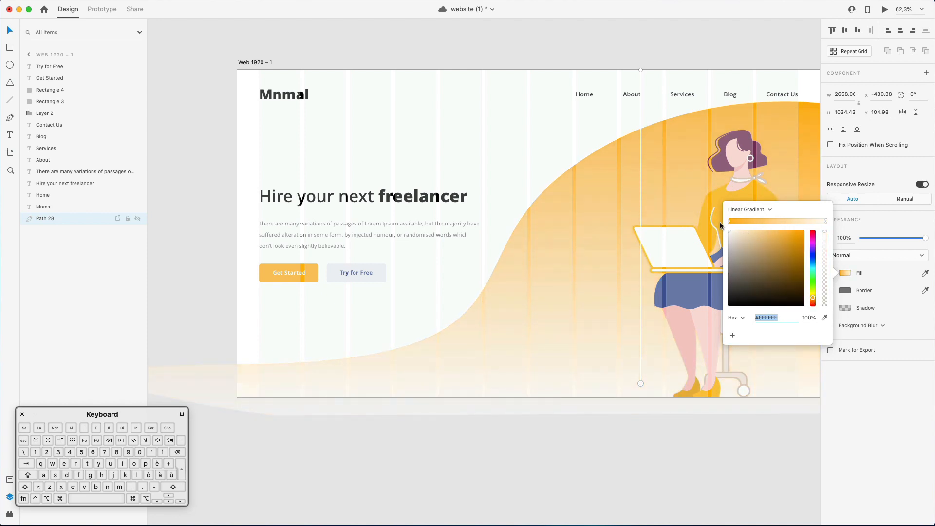
Set the gradient's orange stop to pale cream #FFF4E0.
left_click(729, 221)
left_click_drag(769, 239, 735, 221)
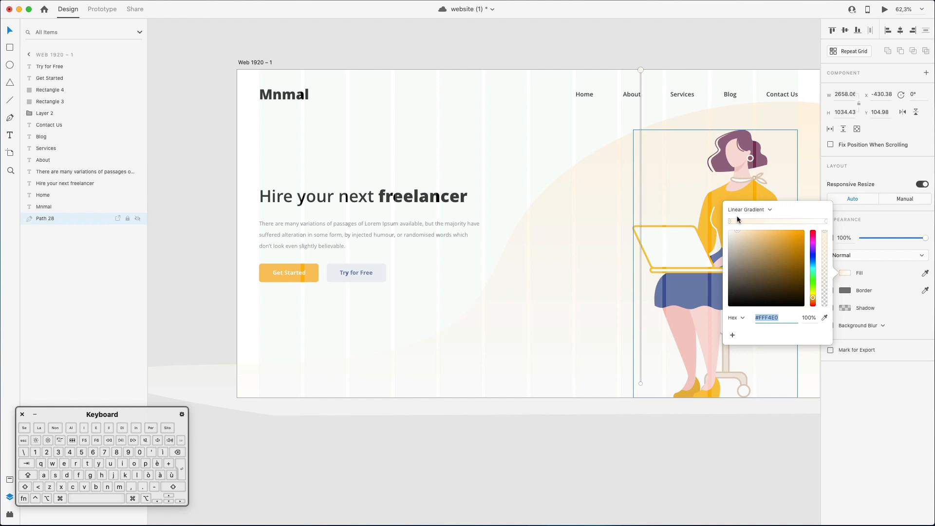
key("Escape")
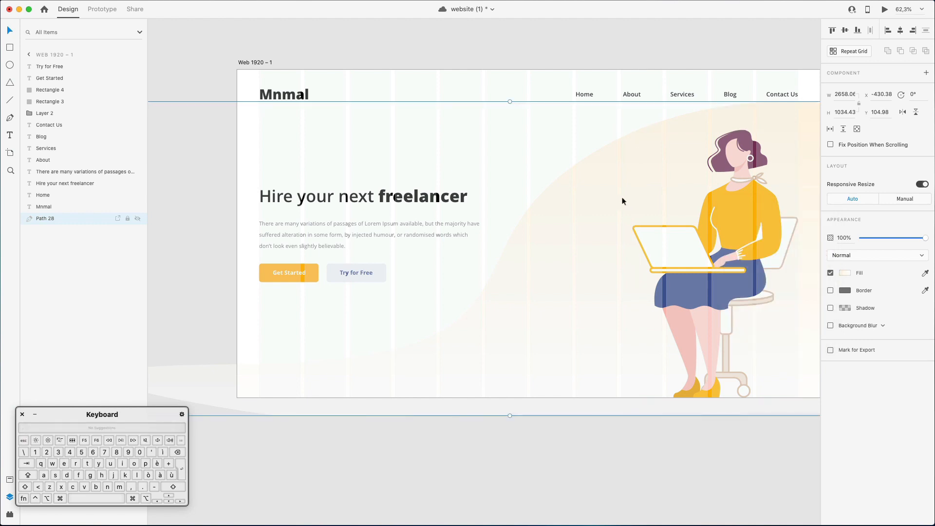
Angle the shape's gradient diagonally, with the cream end beyond the artboard's lower-right side and the white end just outside the laptop.
left_click(845, 273)
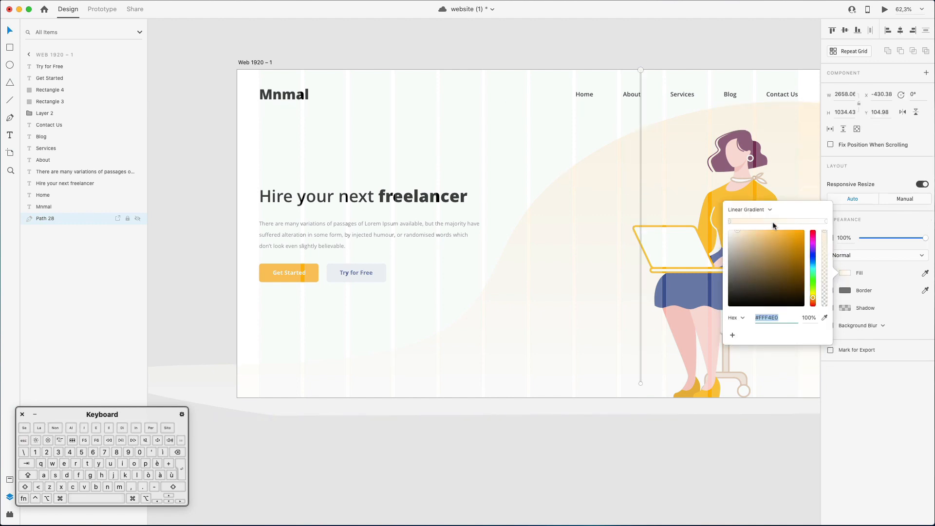
left_click_drag(640, 71, 827, 344)
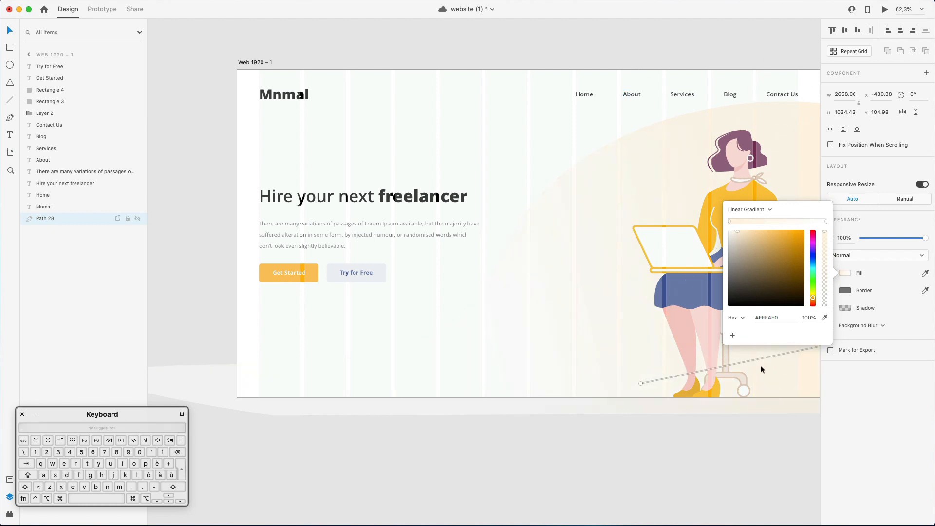
left_click_drag(641, 383, 353, 206)
scroll(559, 225, "right", 10)
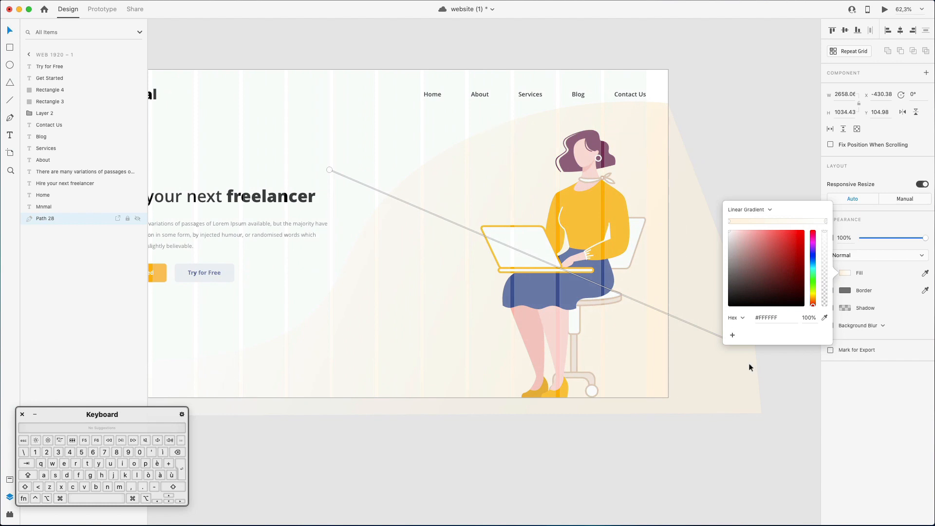
left_click(669, 339)
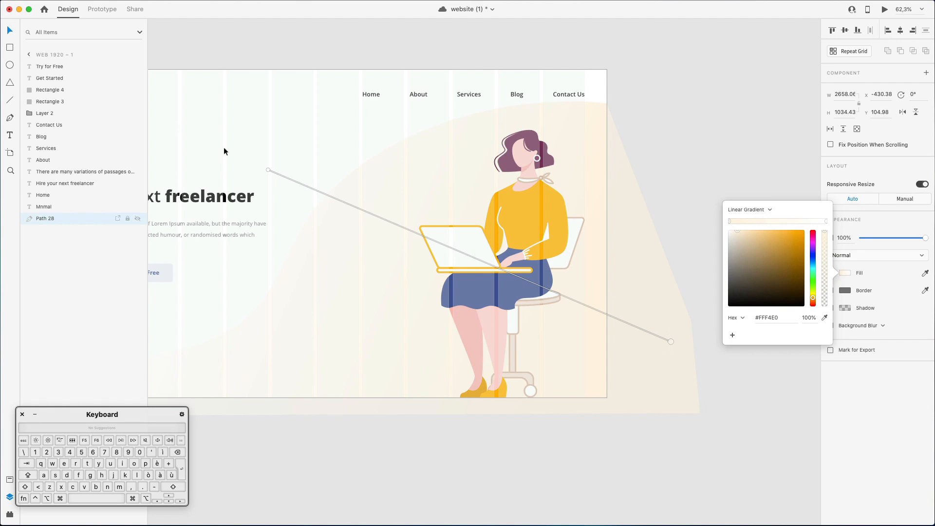
left_click_drag(269, 170, 385, 224)
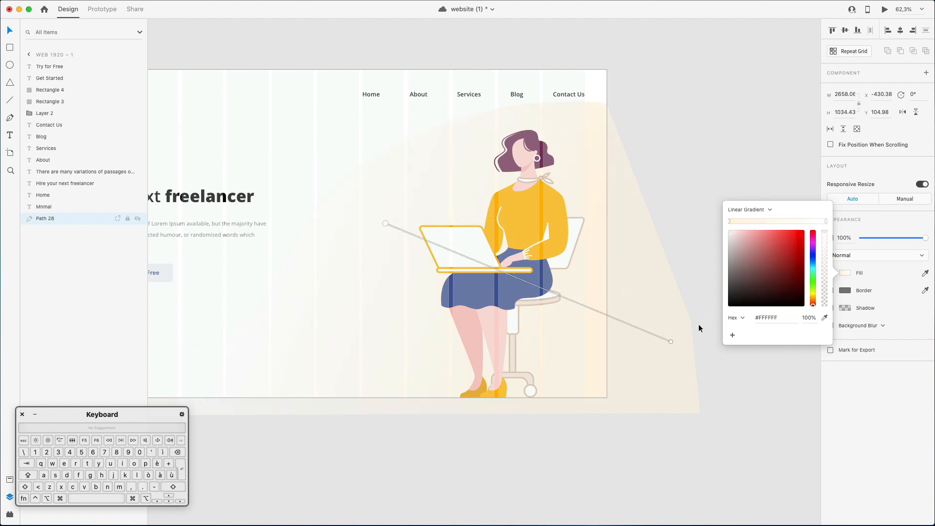
left_click(671, 342)
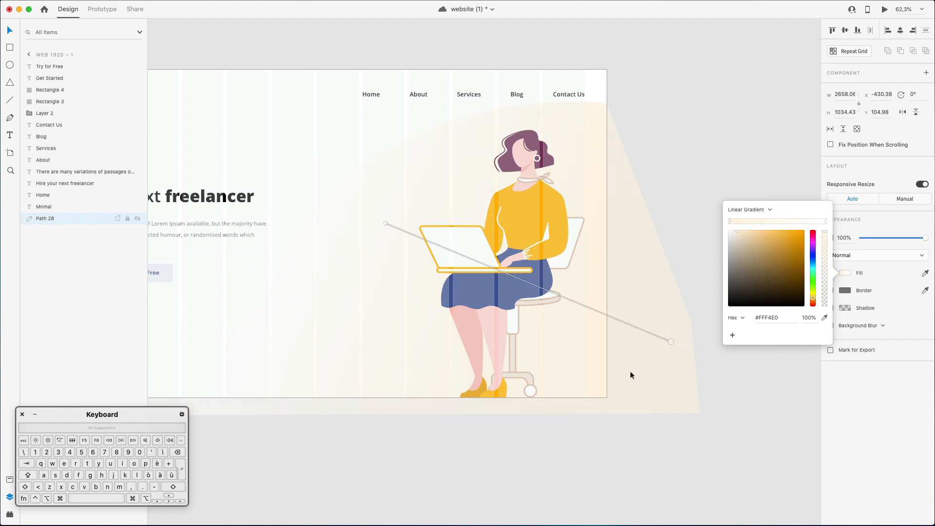
scroll(669, 342, "down", 1)
left_click(667, 343)
scroll(666, 343, "down", 5)
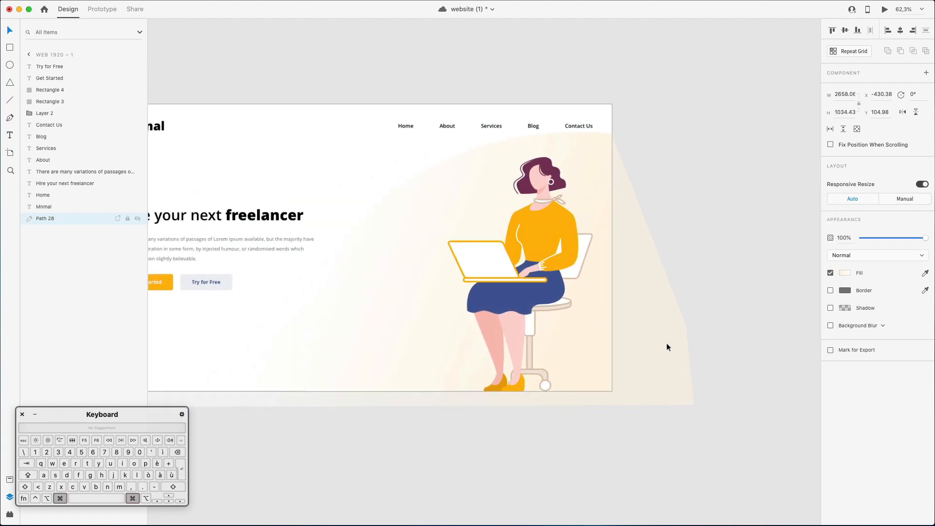
scroll(666, 343, "down", 1)
left_click(732, 222)
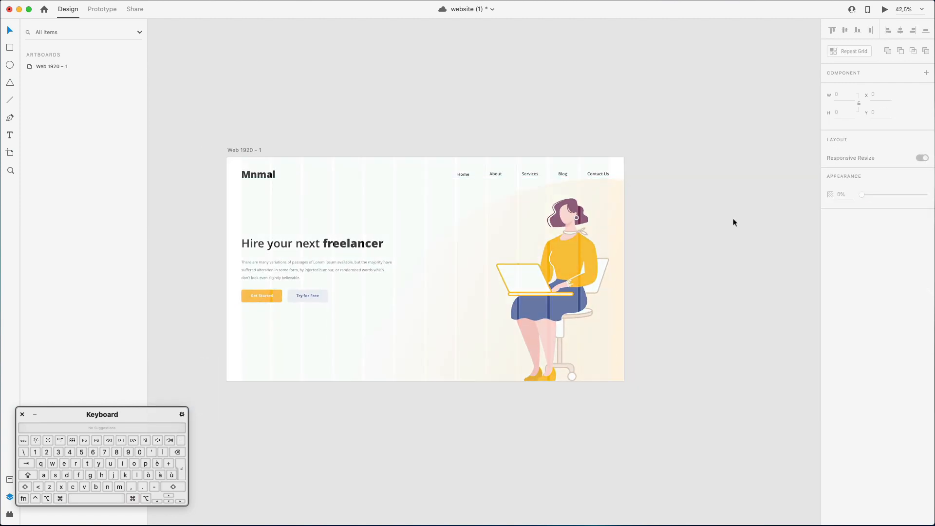
Shrink the character illustration slightly from its upper-left corner, keeping its feet on the artboard's bottom edge.
left_click_drag(606, 189, 644, 190)
left_click(682, 169)
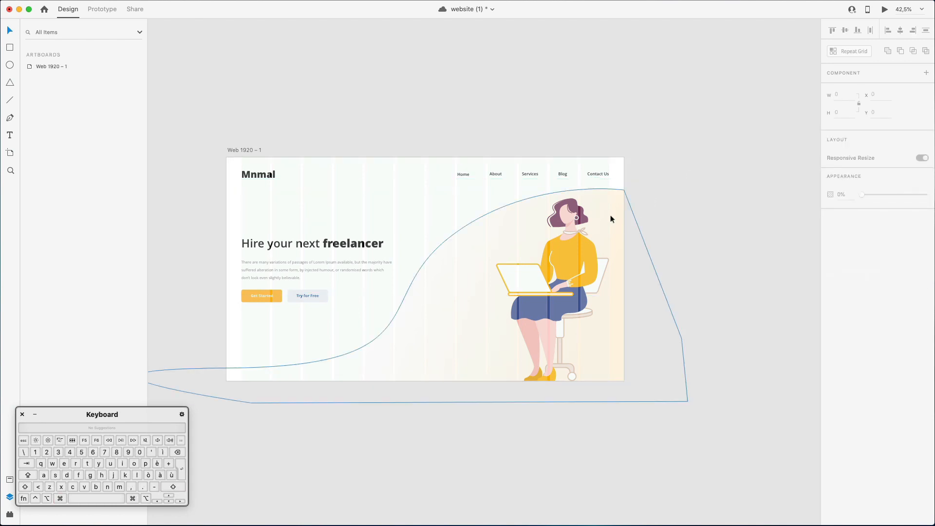
left_click(574, 212)
left_click(511, 207)
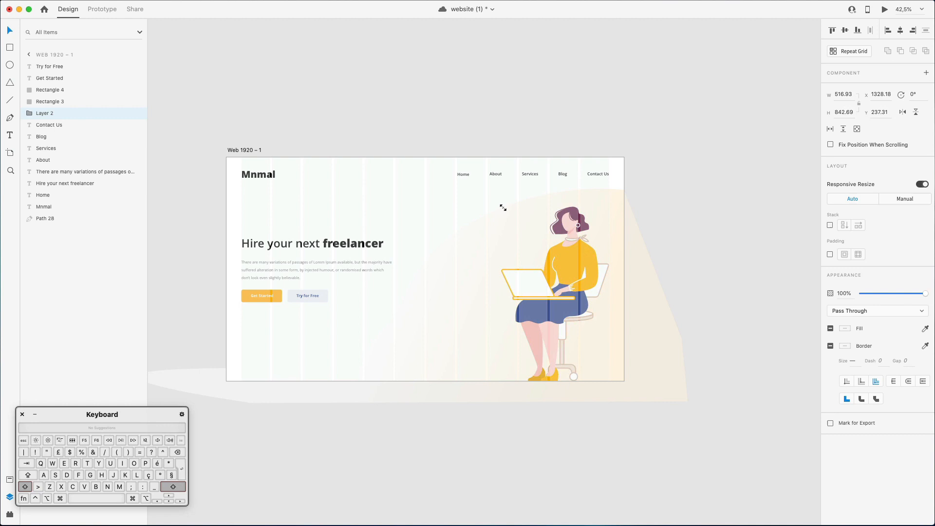
left_click(653, 112)
scroll(653, 112, "left", 3)
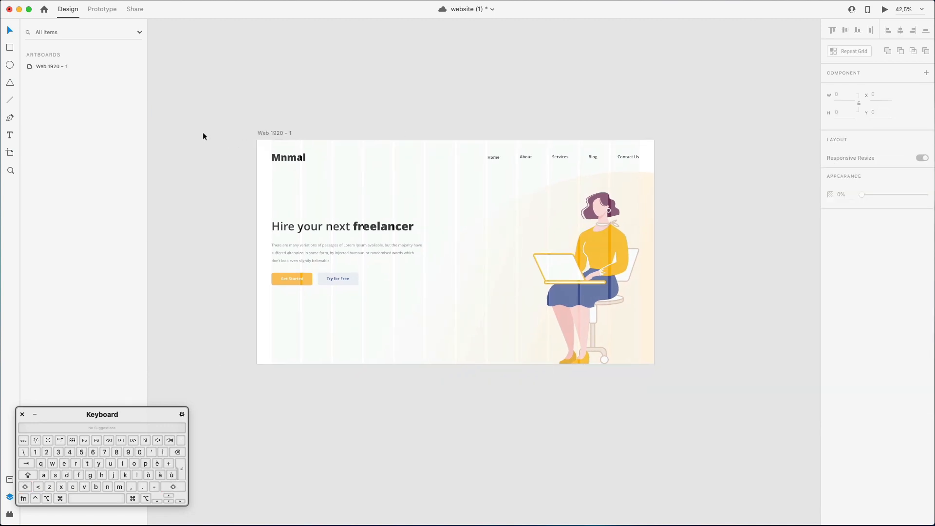
Duplicate the body paragraph straight down to the artboard's lower edge, at X 72, Y 949.
left_click(332, 265)
scroll(332, 264, "up", 3)
left_click_drag(288, 253, 290, 374)
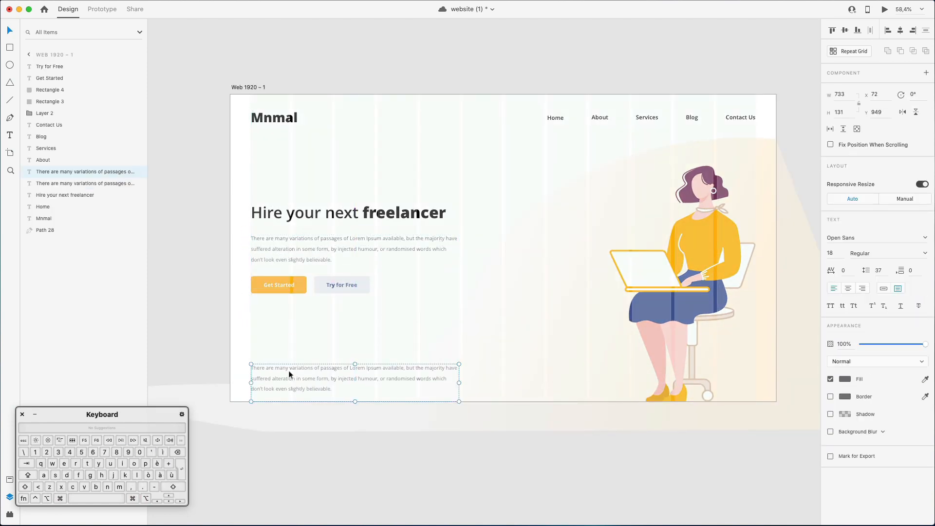
Replace the copied paragraph's text with "Contact a support agent" and make its text box auto width.
double_click(289, 374)
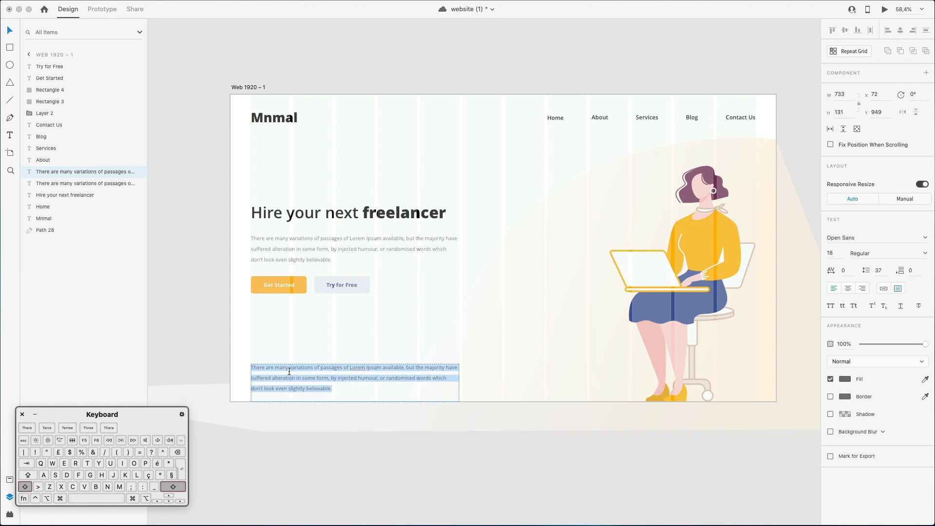
type("Contact a ")
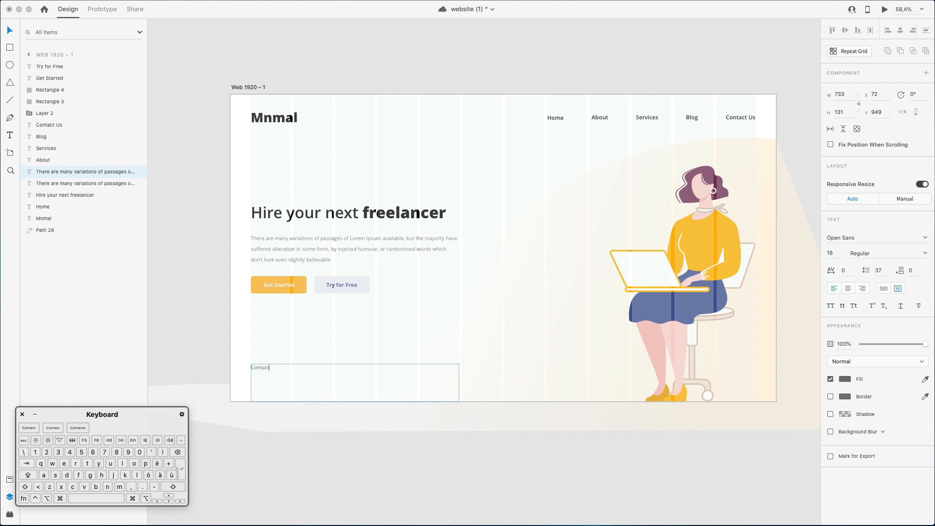
type("support agent")
key("Escape")
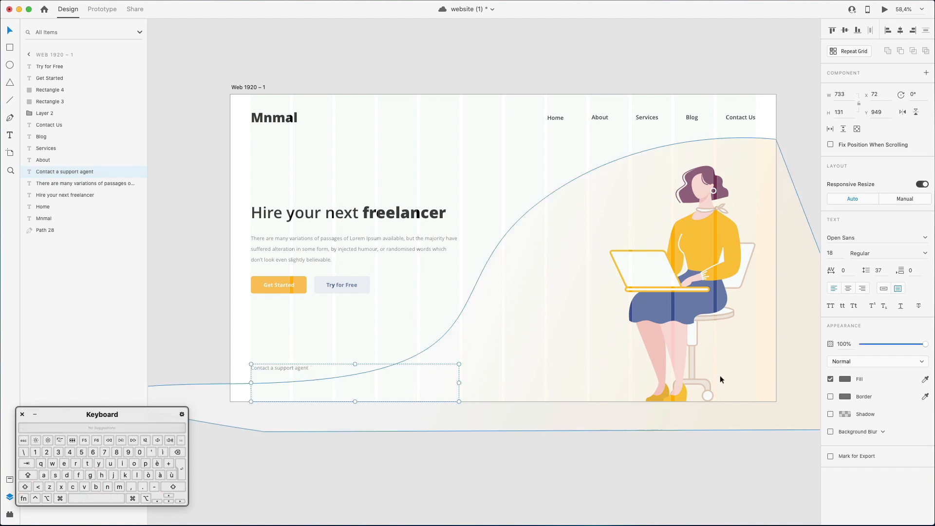
left_click(883, 288)
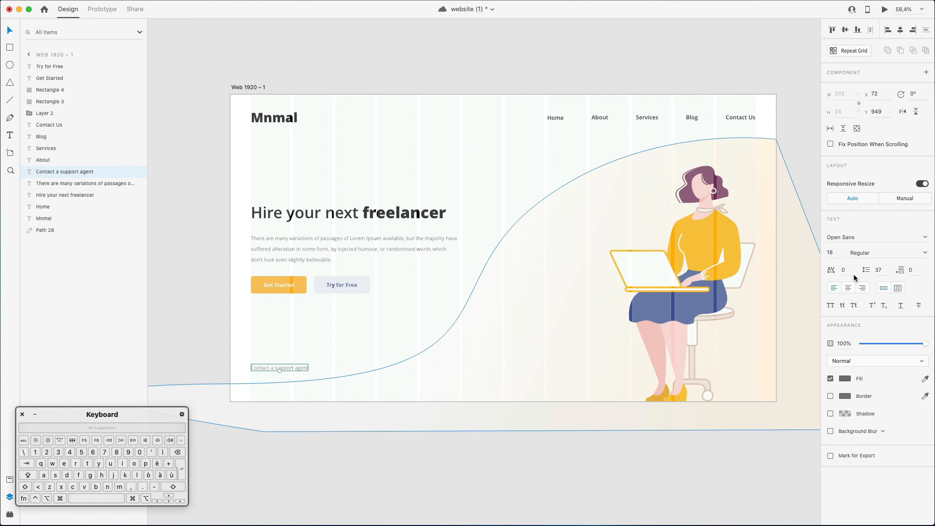
Color the support text with the blue sampled from the "Try for Free" label and deepen it to #0327B2.
left_click(925, 379)
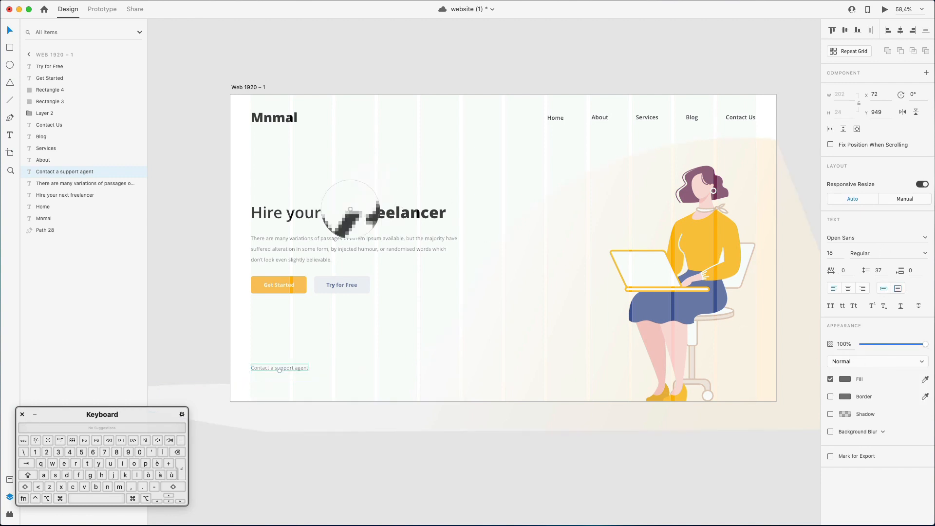
left_click(294, 279)
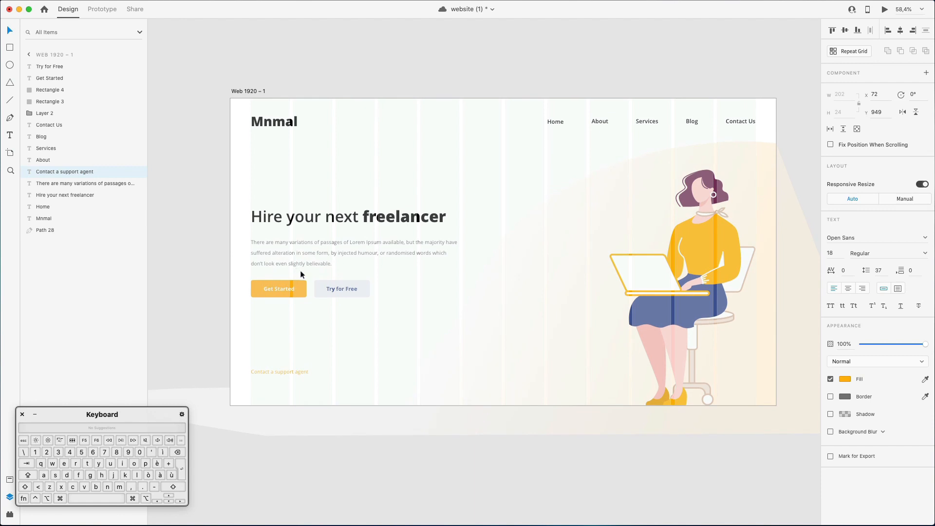
left_click(925, 379)
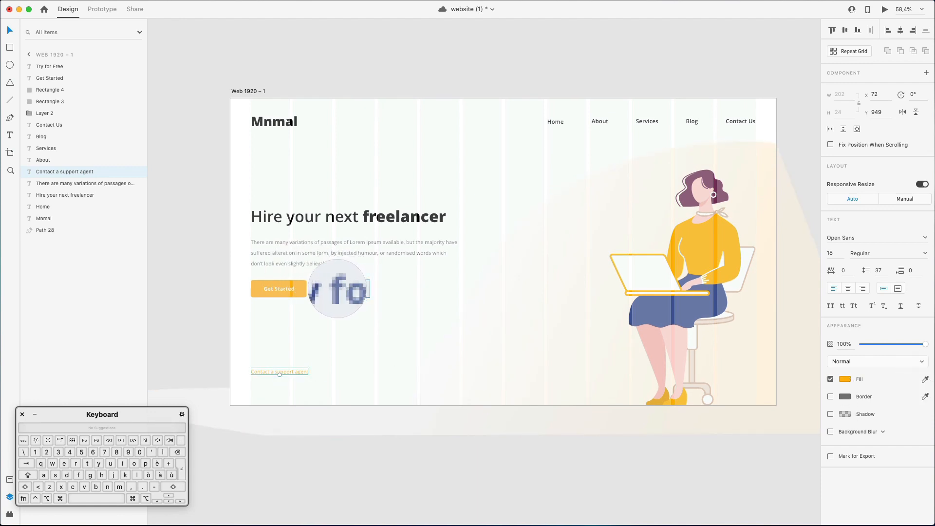
left_click(338, 288)
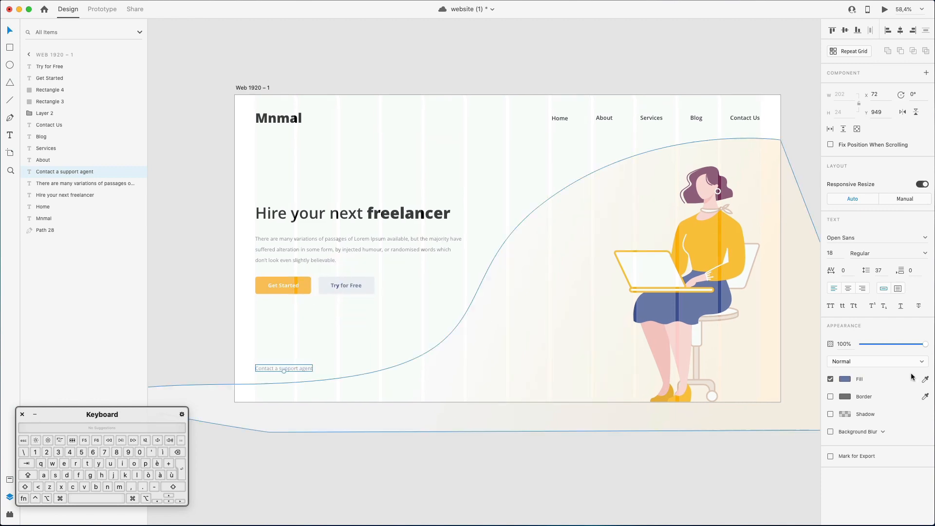
left_click(844, 380)
left_click_drag(779, 356, 803, 349)
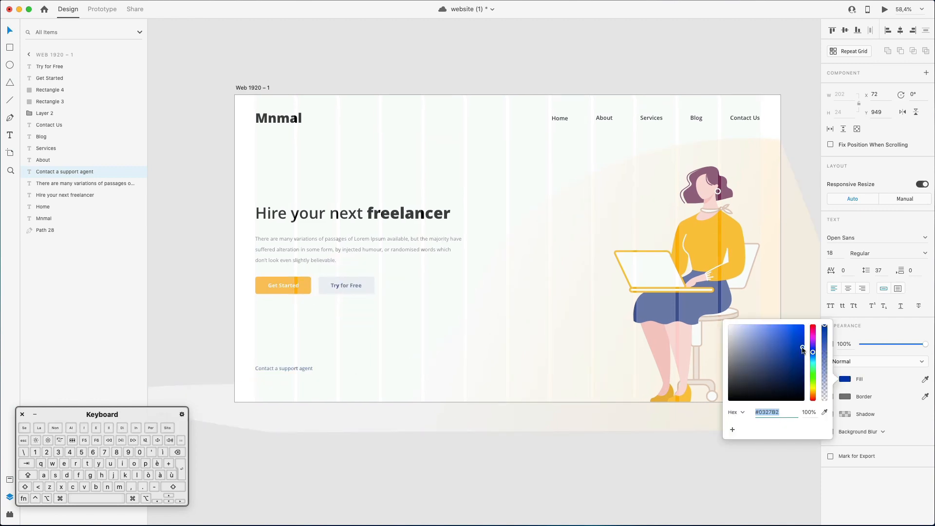
Set the "Contact a support agent" text to Semibold and move it straight down to Y 959.
left_click(924, 256)
left_click(925, 254)
left_click(925, 254)
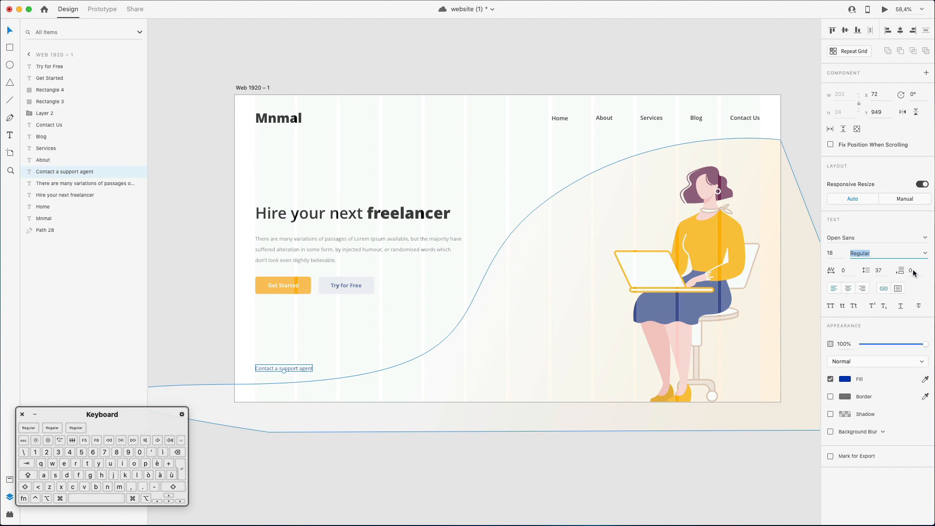
left_click(925, 254)
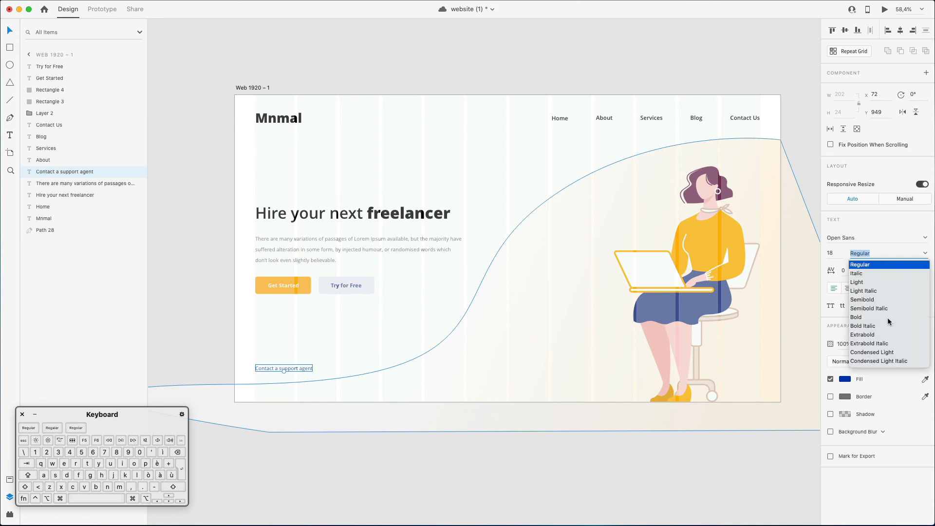
left_click(872, 300)
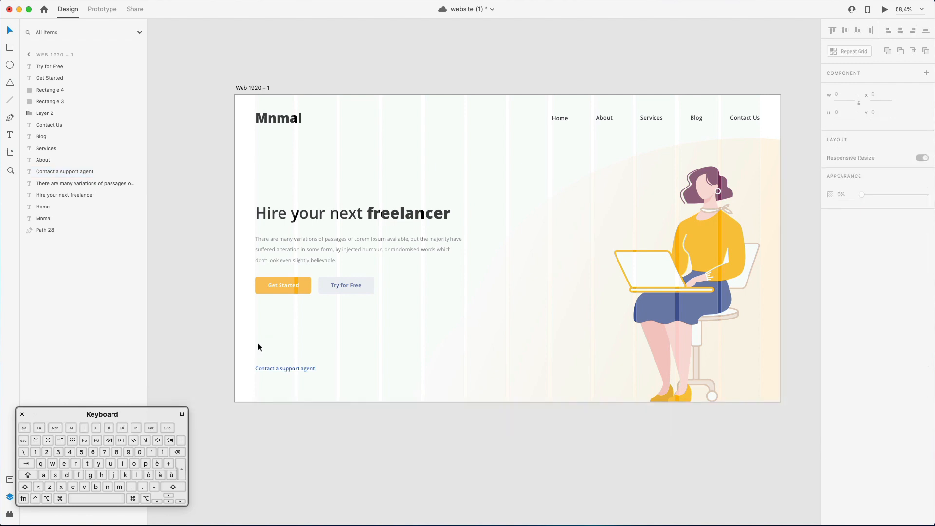
left_click_drag(271, 369, 274, 371)
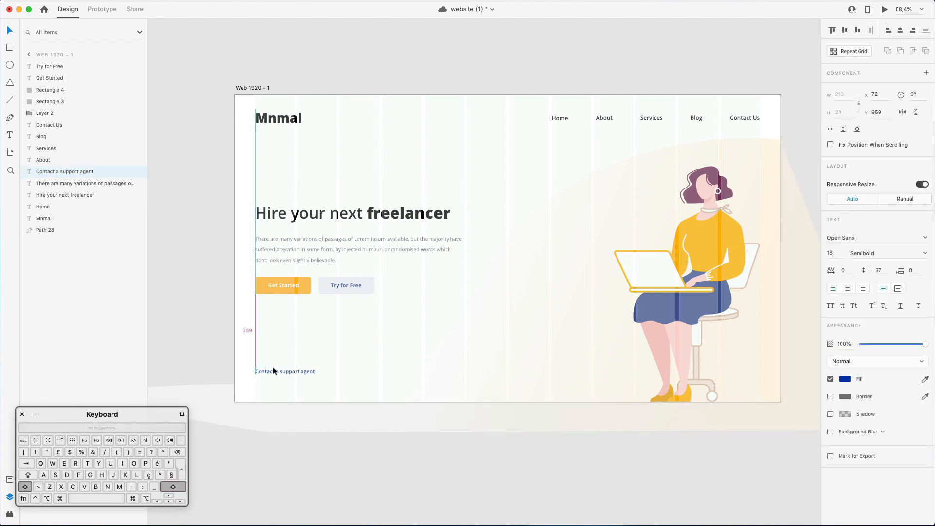
left_click(184, 162)
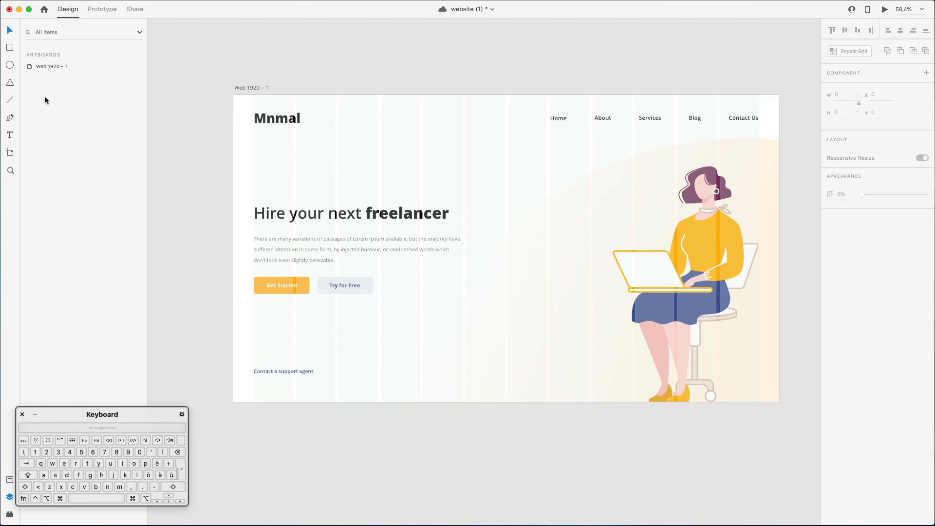
Turn off the layout grid on the Web 1920 – 1 artboard.
left_click(65, 70)
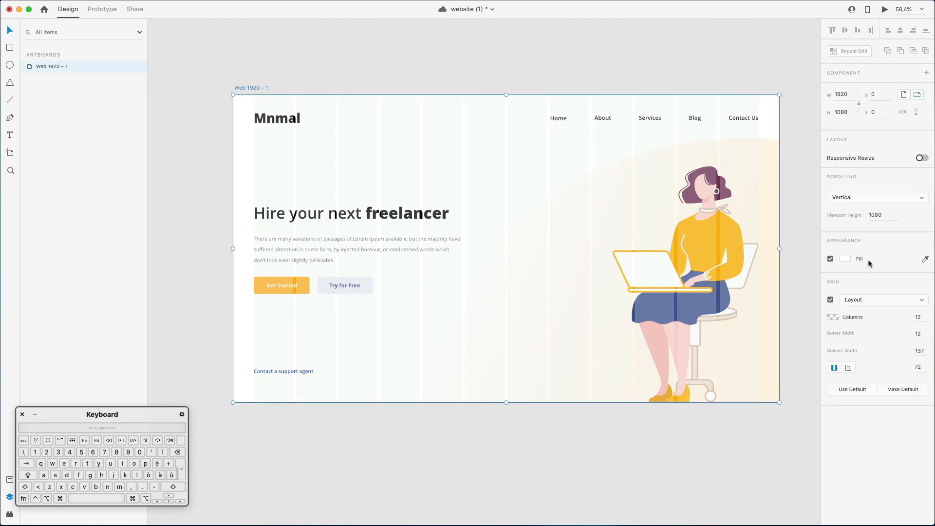
left_click(831, 300)
left_click(448, 82)
scroll(500, 72, "down", 5)
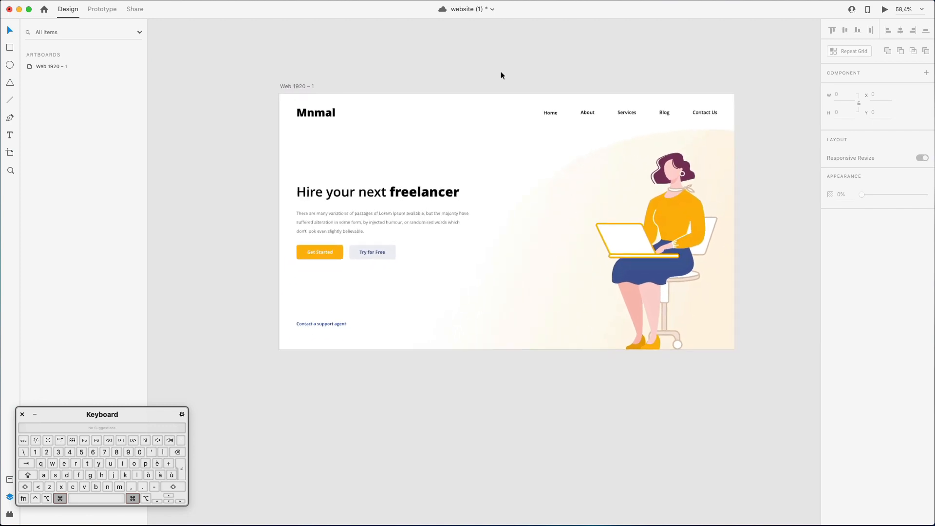
scroll(501, 72, "up", 2)
scroll(501, 71, "right", 2)
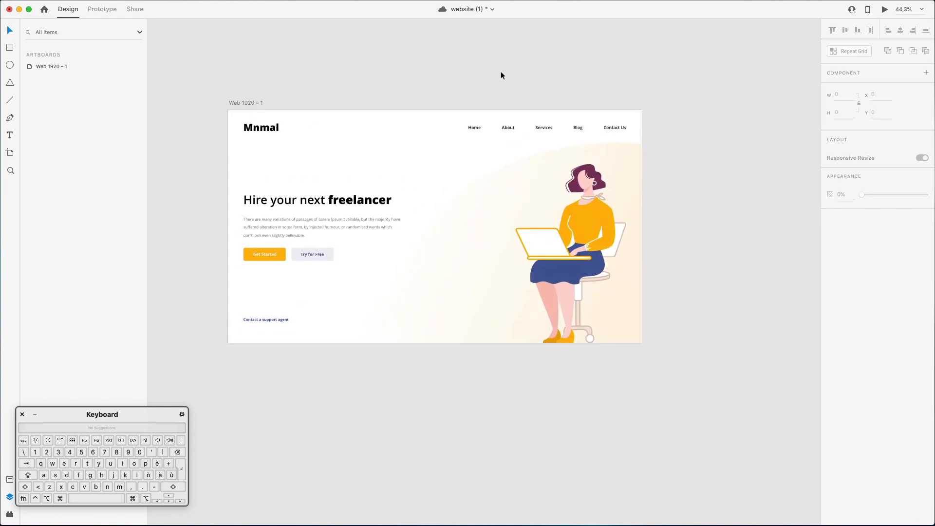
Move the heading and the body paragraph together slightly upward, with the heading at Y 367.
left_click(273, 203)
left_click(279, 228, "shift")
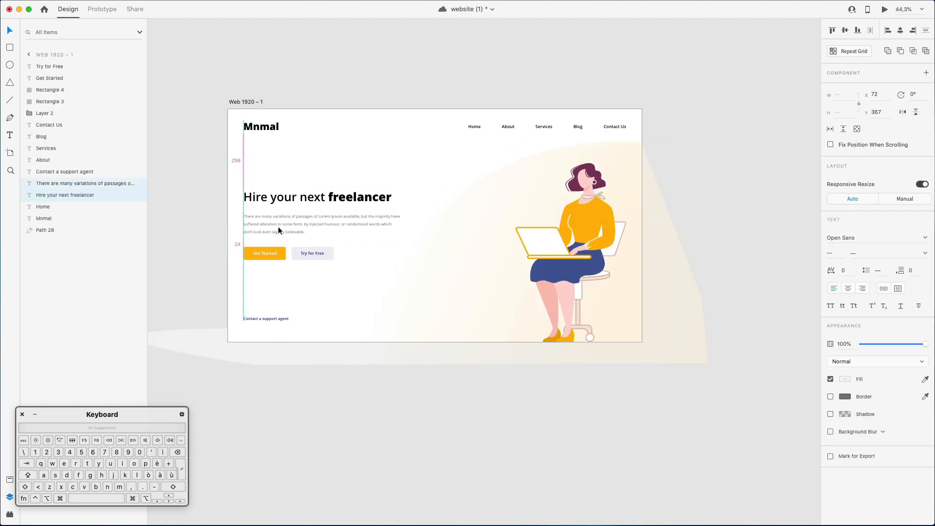
left_click(486, 70)
scroll(486, 69, "right", 2)
scroll(485, 69, "right", 2)
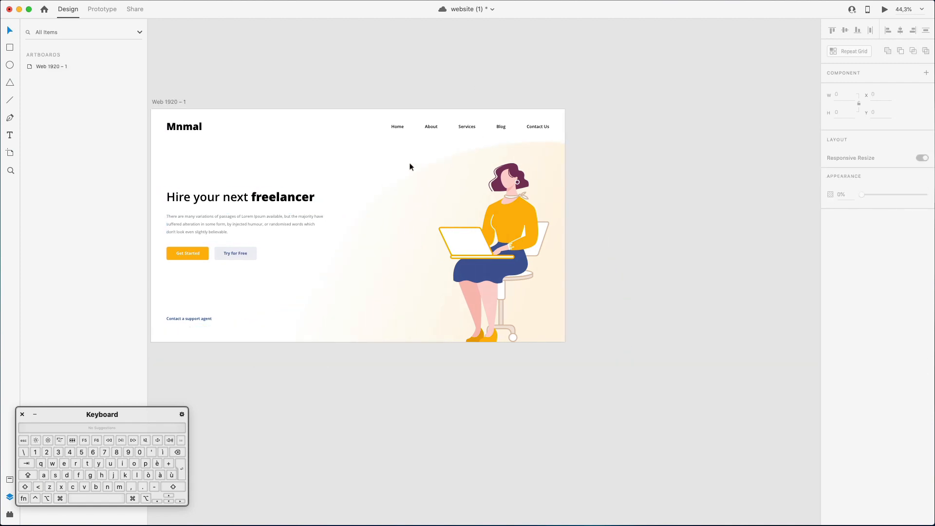
scroll(491, 37, "up", 2)
scroll(491, 37, "left", 4)
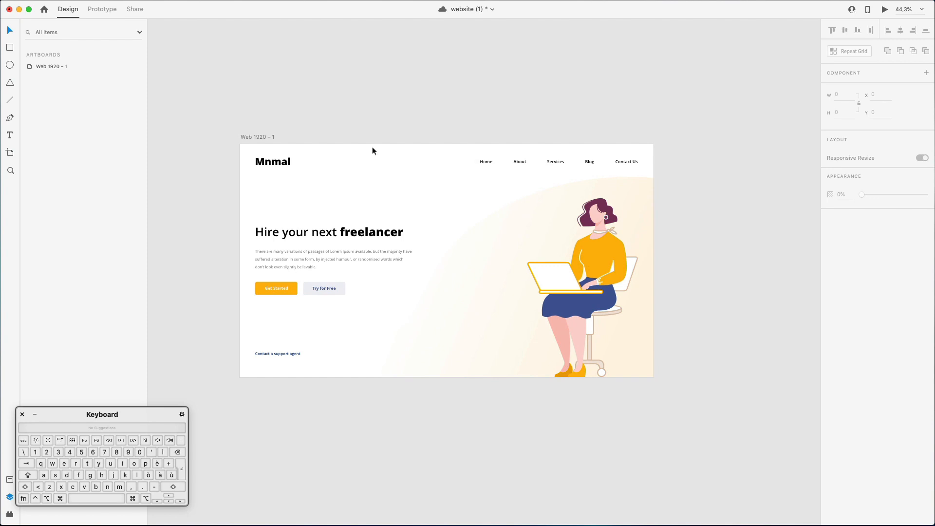
Duplicate the Web 1920 – 1 artboard twice to have three side-by-side copies of the page.
scroll(341, 140, "right", 1)
left_click(64, 70)
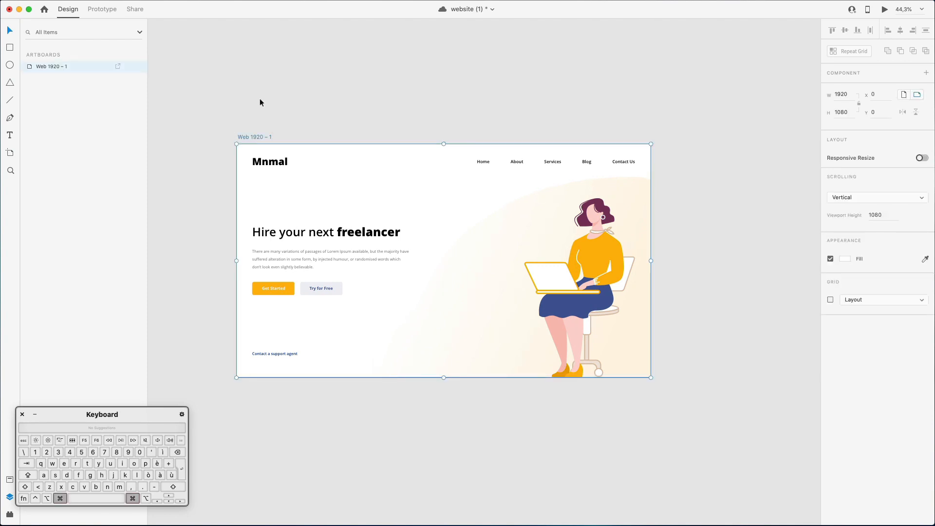
left_click(81, 66)
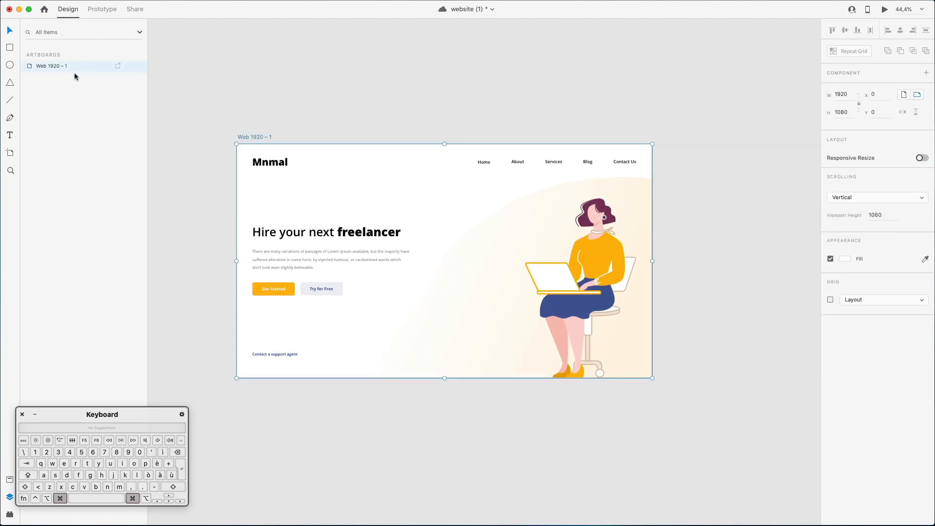
key("super+d")
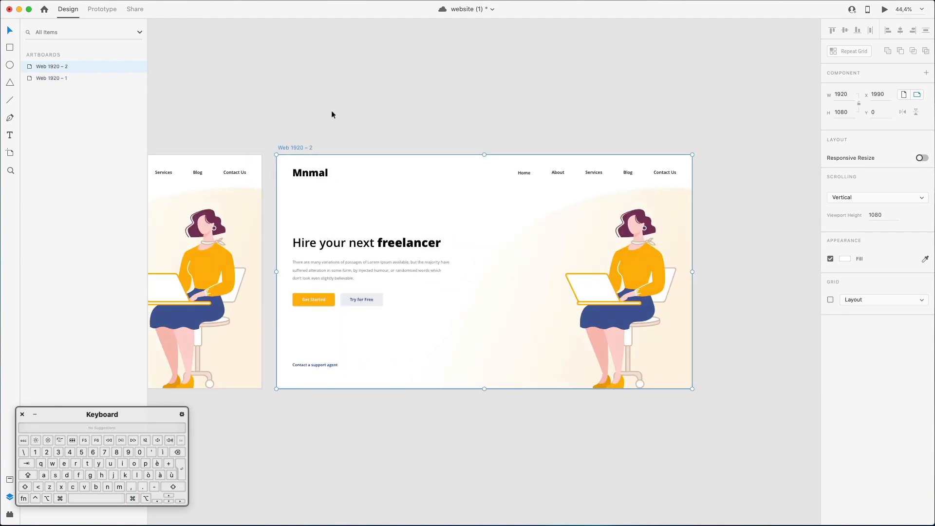
key("super+d")
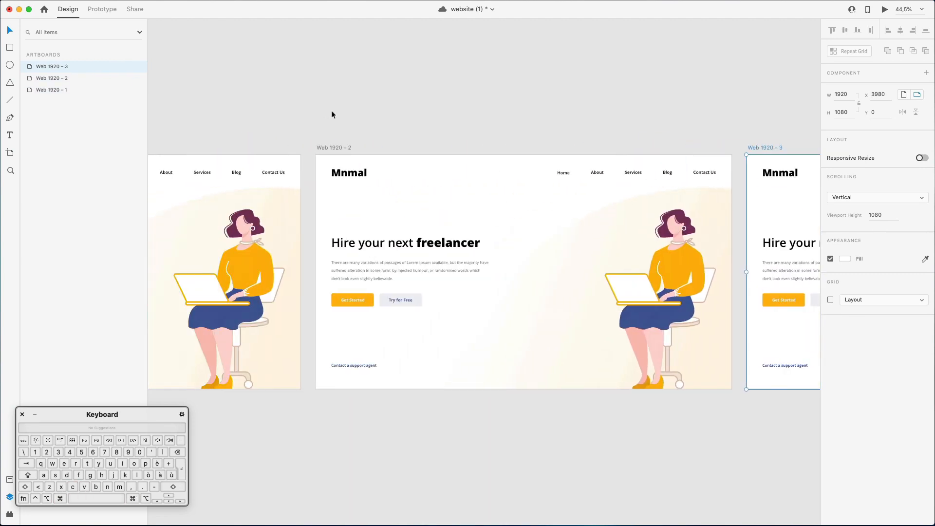
Try recoloring the second artboard's curved background gradient in blue, first #E0E4FF and finally #3F4D90 sampled from the character's skirt.
left_click(589, 246)
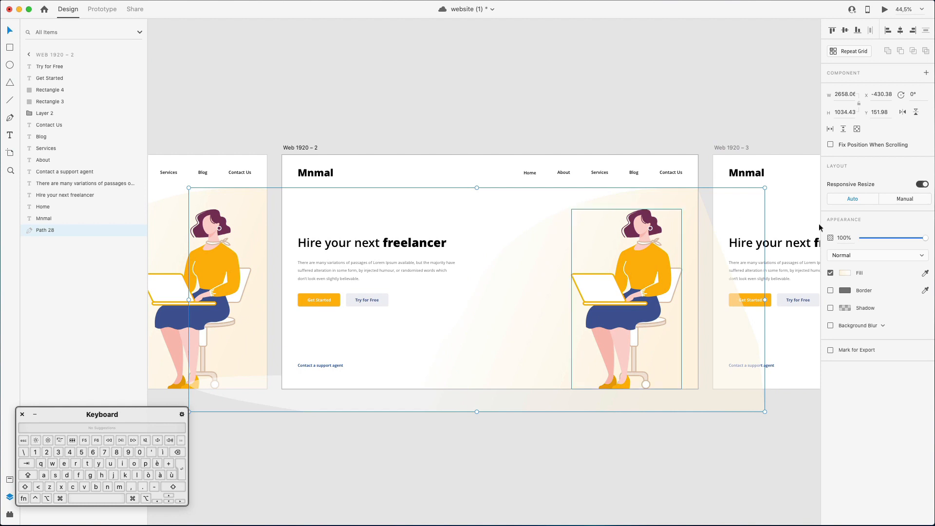
left_click(843, 274)
scroll(663, 275, "up", 3)
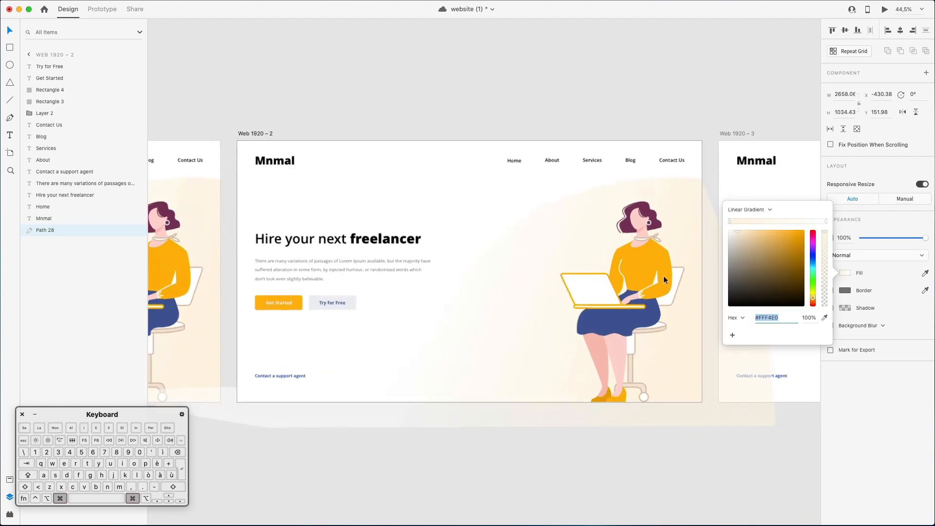
left_click(813, 256)
left_click_drag(814, 255, 813, 257)
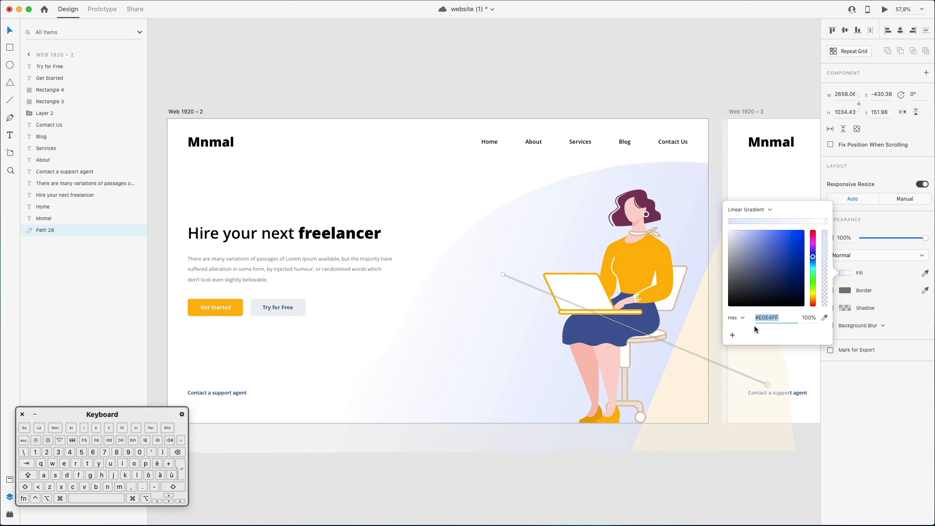
left_click(824, 318)
left_click(572, 329)
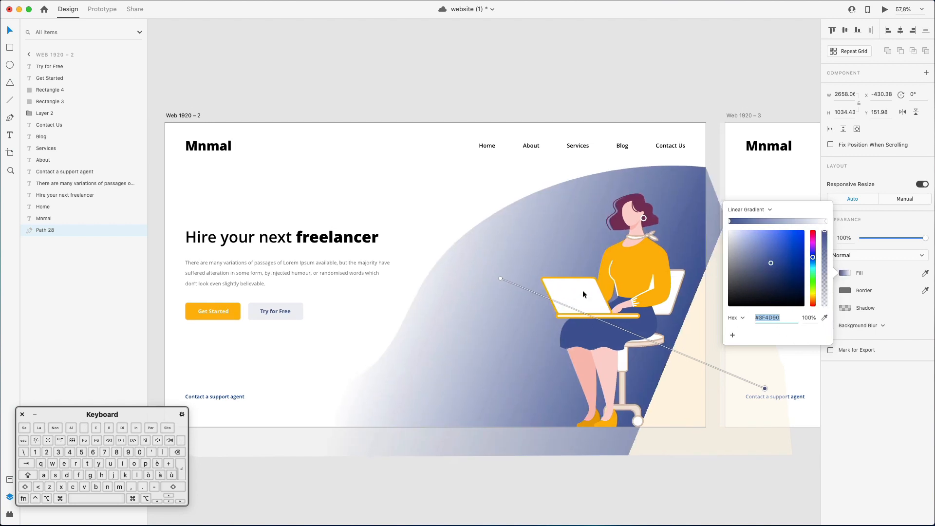
left_click(719, 336)
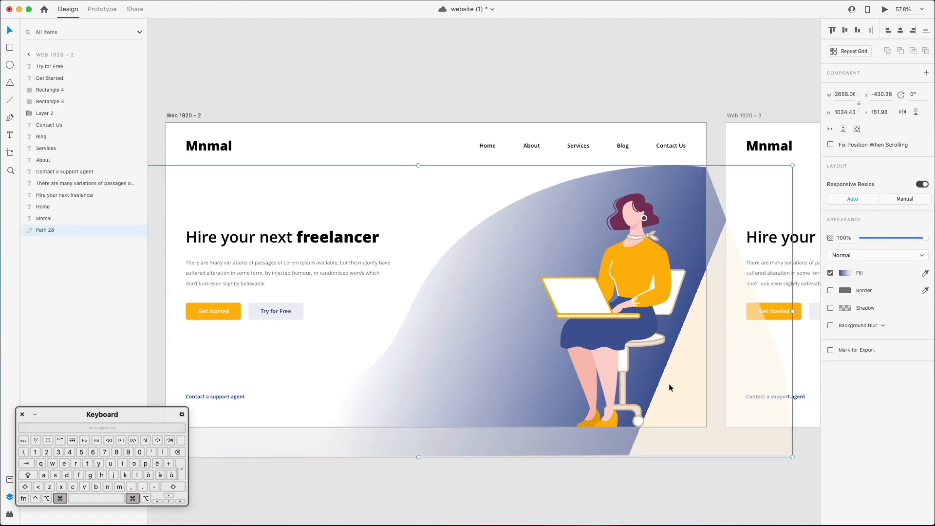
left_click(845, 273)
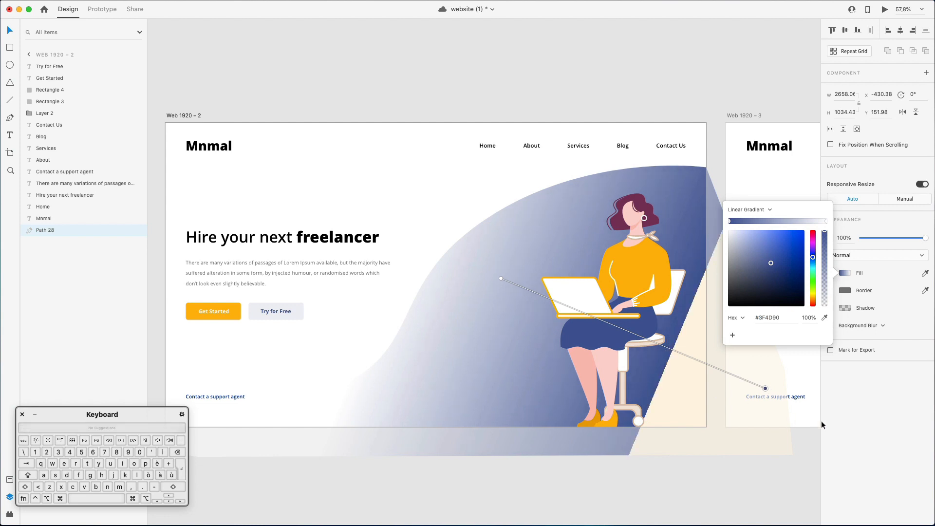
scroll(770, 397, "right", 4)
key("Escape")
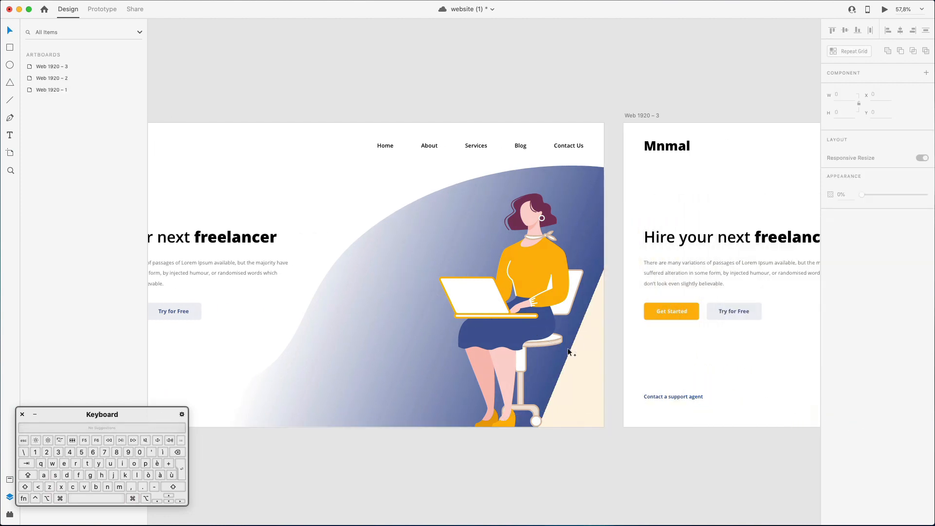
left_click(570, 351)
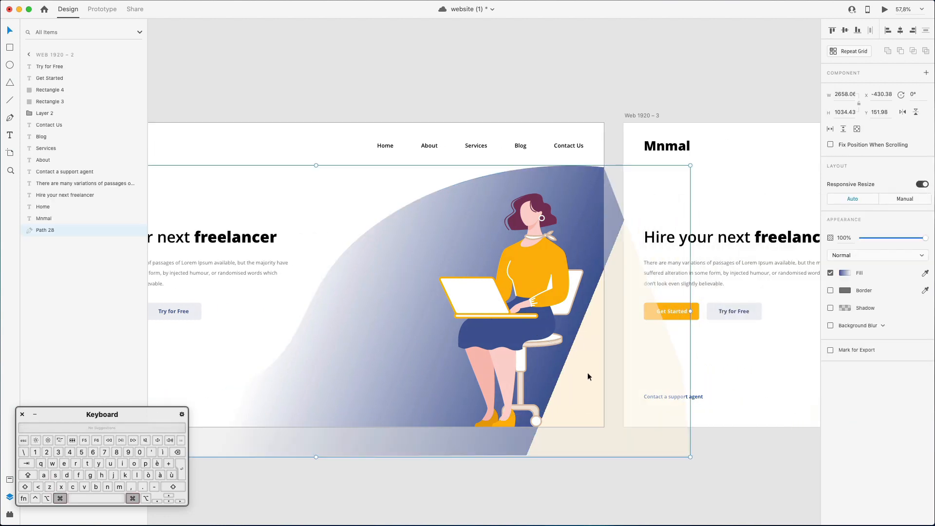
left_click(846, 274)
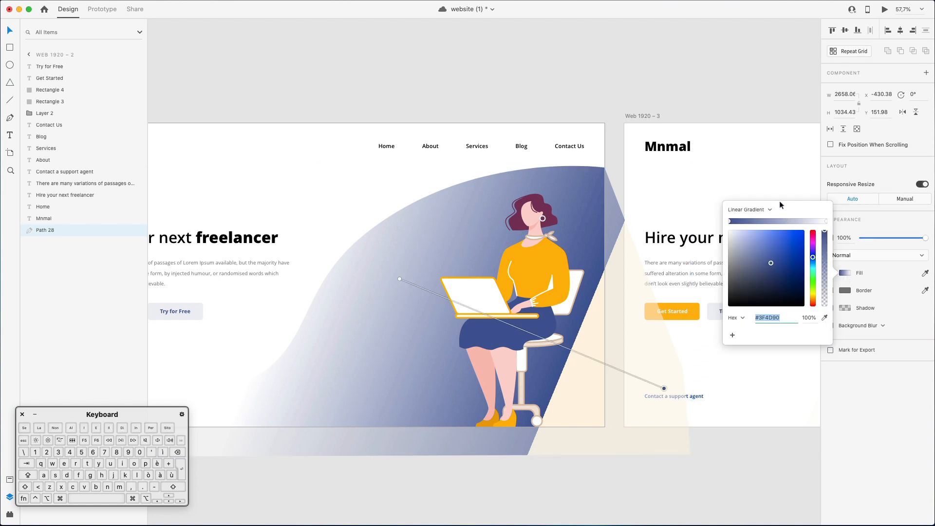
key("Escape")
key("Escape")
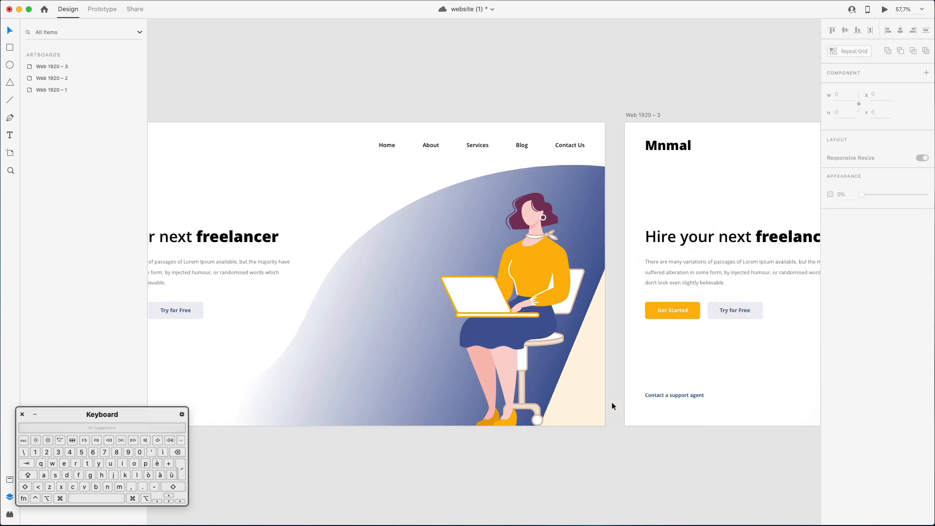
Delete the curved gradient background shape from the second artboard.
left_click(586, 380, "super")
key("BackSpace")
scroll(551, 369, "left", 9)
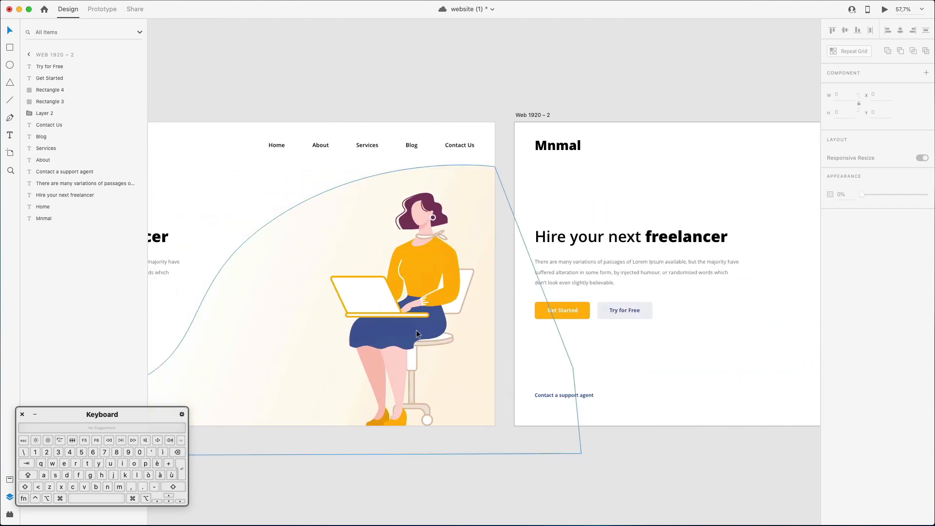
left_click(314, 302)
key("super+c")
scroll(717, 333, "right", 6)
left_click(486, 331)
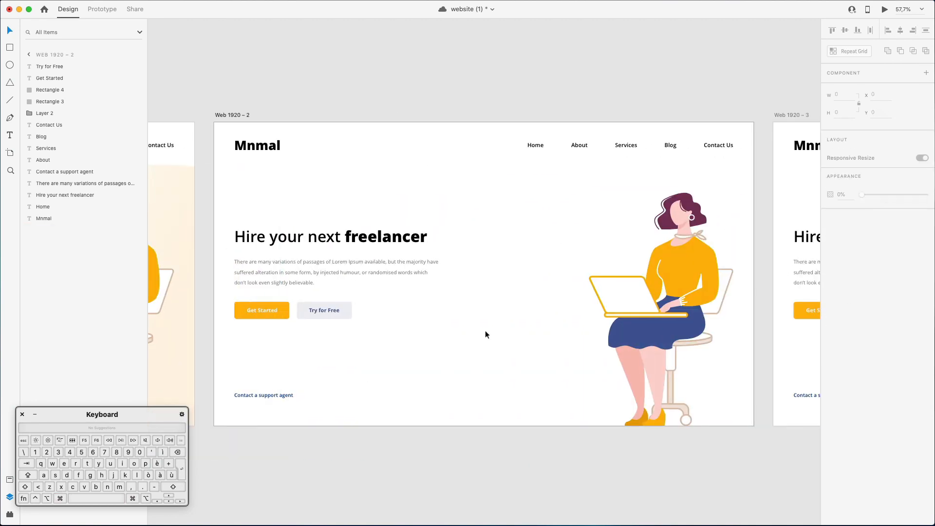
Start a Pen path on the second artboard's left edge at Y 700 and curve it to a smooth anchor at about X 706, Y 833.
left_click(10, 118)
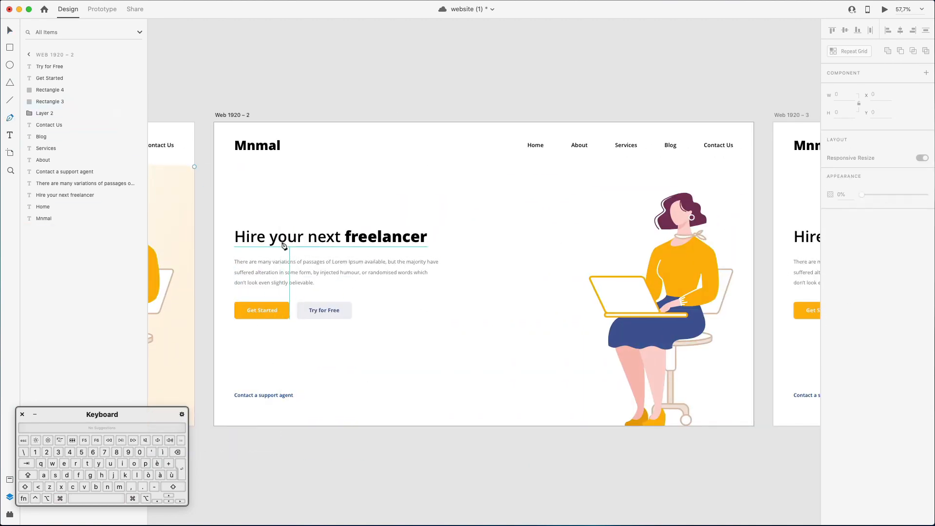
left_click(214, 319)
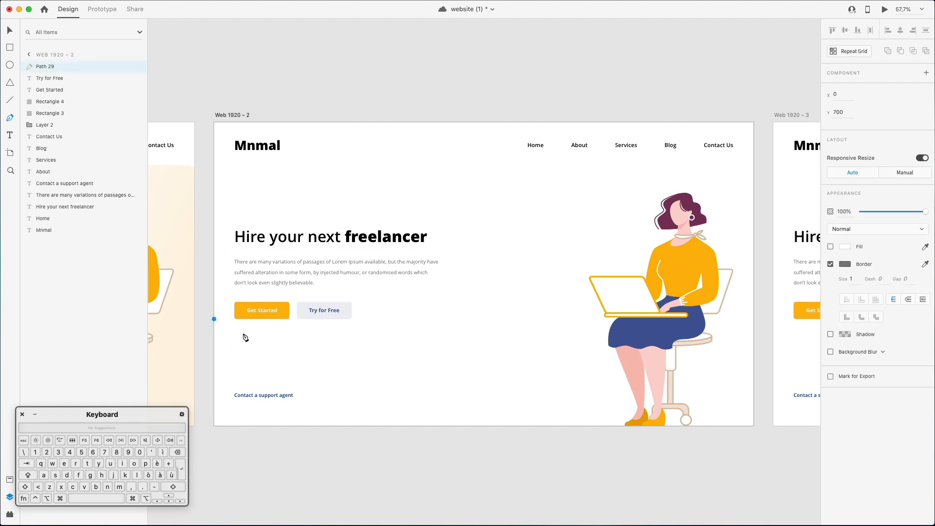
left_click_drag(325, 352, 555, 367)
key("super+z")
key("shift")
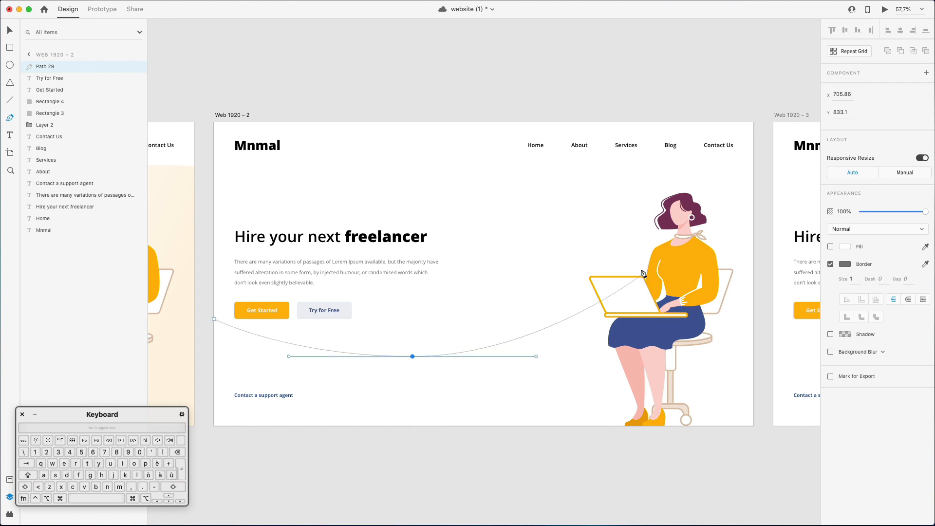
Extend the curve upward behind the character's head to a smooth anchor just past the artboard's right edge, about X 1960, Y 347.
left_click_drag(671, 256, 759, 235)
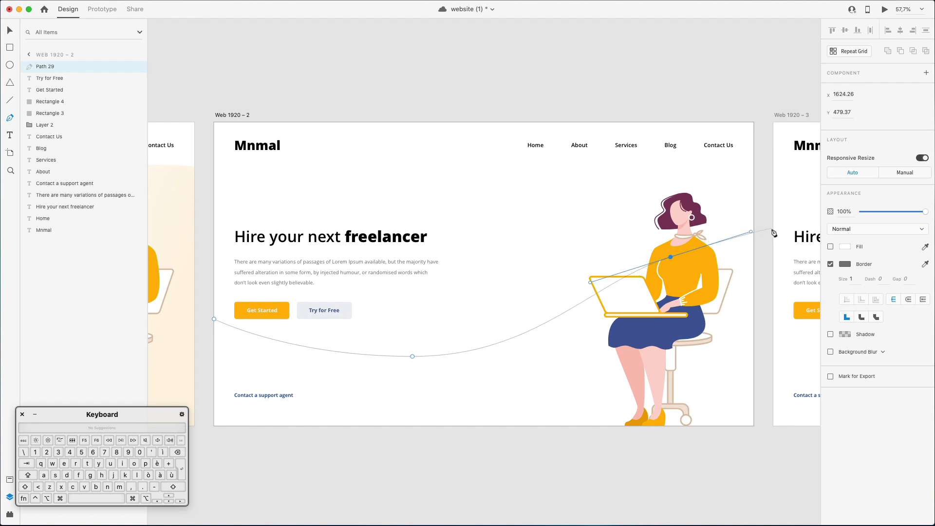
scroll(774, 233, "right", 5)
key("super+z")
left_click_drag(608, 221, 669, 220)
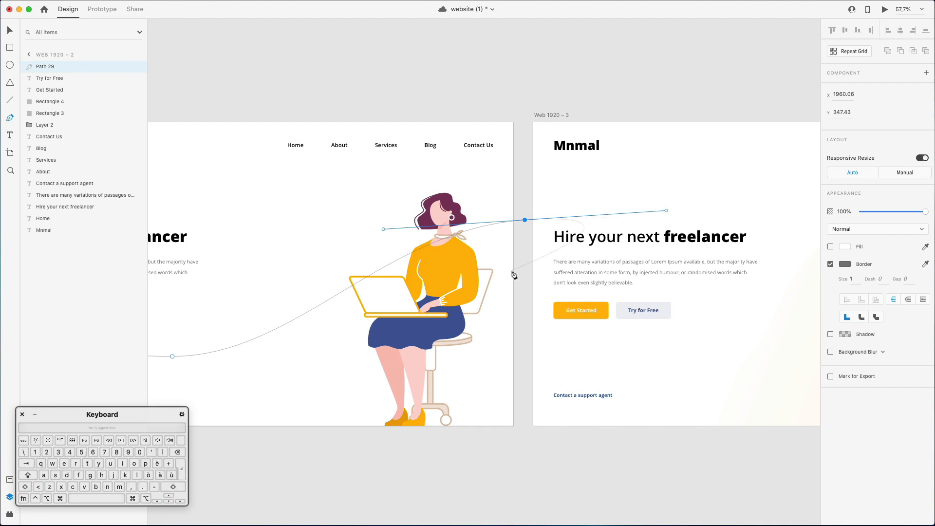
Close the path around two corners below the artboard, at about X 1867, Y 1325 and X -49, Y 1247, back to its starting anchor.
scroll(499, 495, "left", 10)
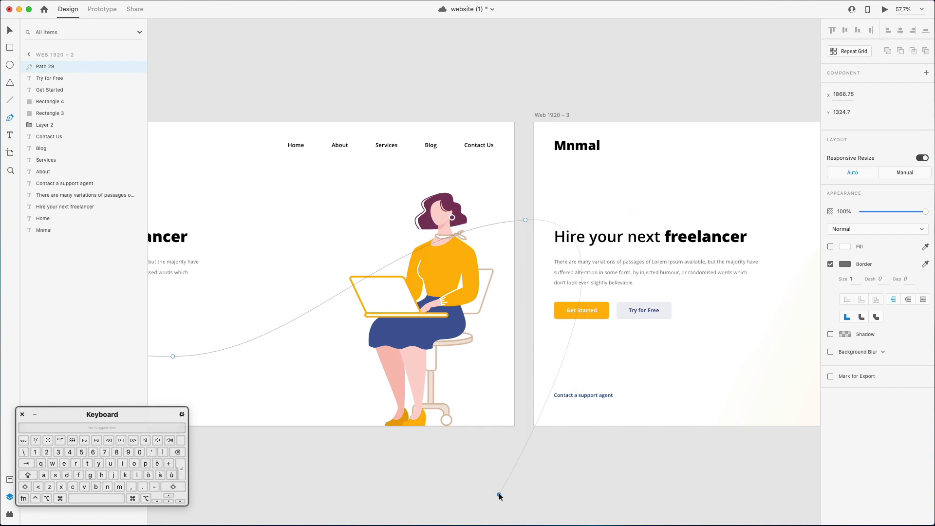
left_click(289, 471)
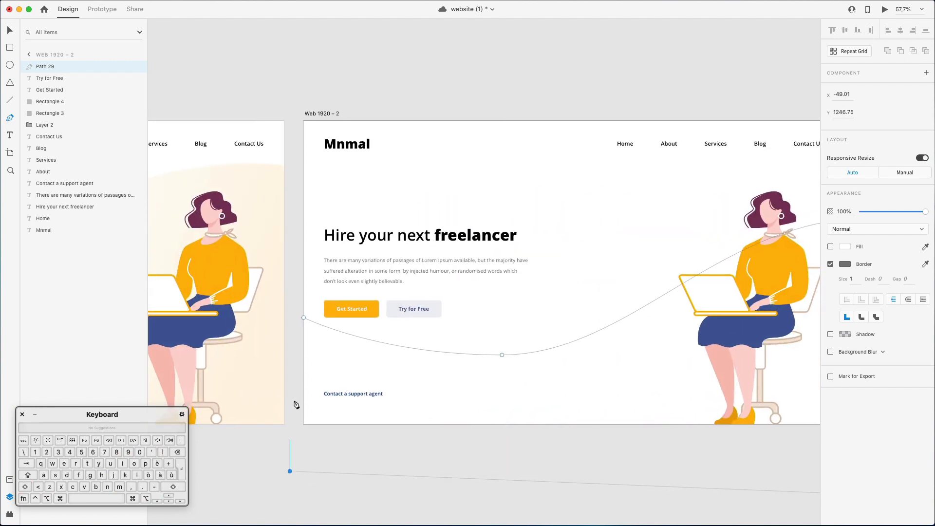
left_click(304, 318)
key("Escape")
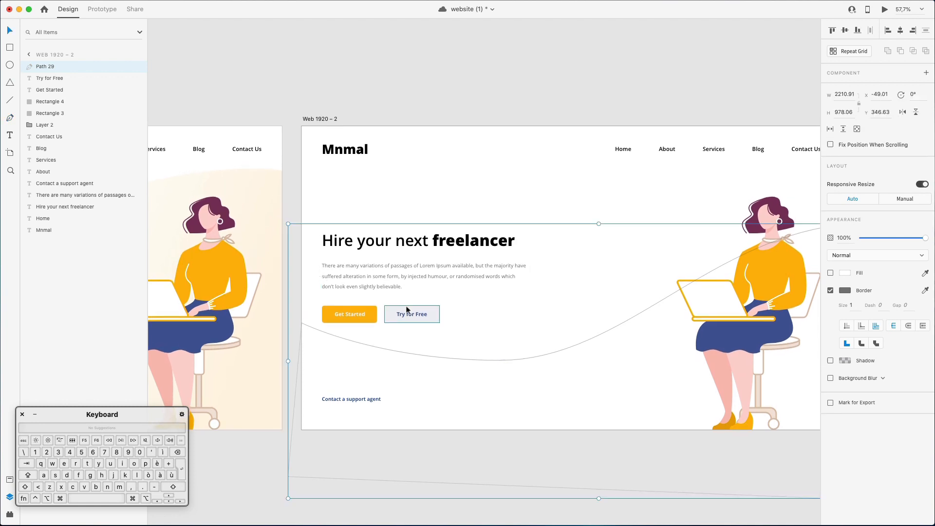
Turn on the closed path's fill, turn off its border, and place it at the bottom of the second artboard's layer order.
scroll(407, 310, "right", 5)
scroll(407, 310, "right", 3)
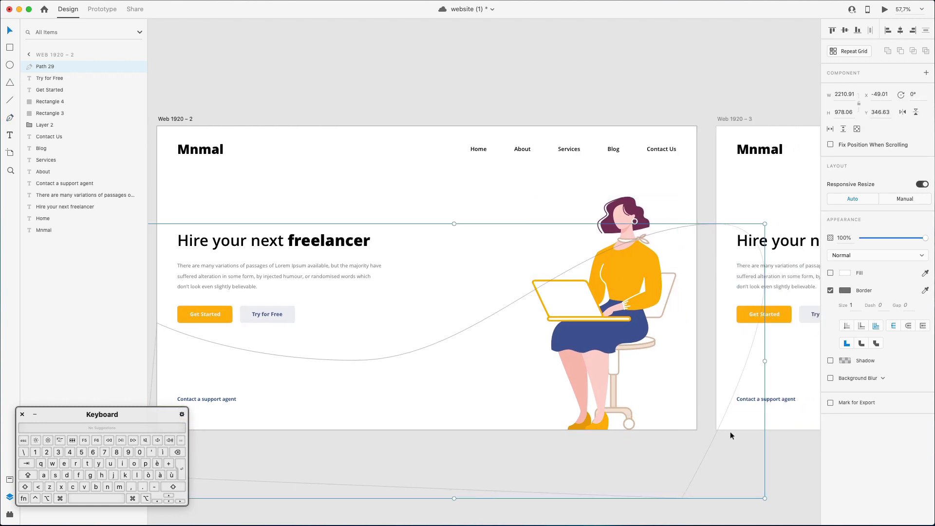
left_click(830, 273)
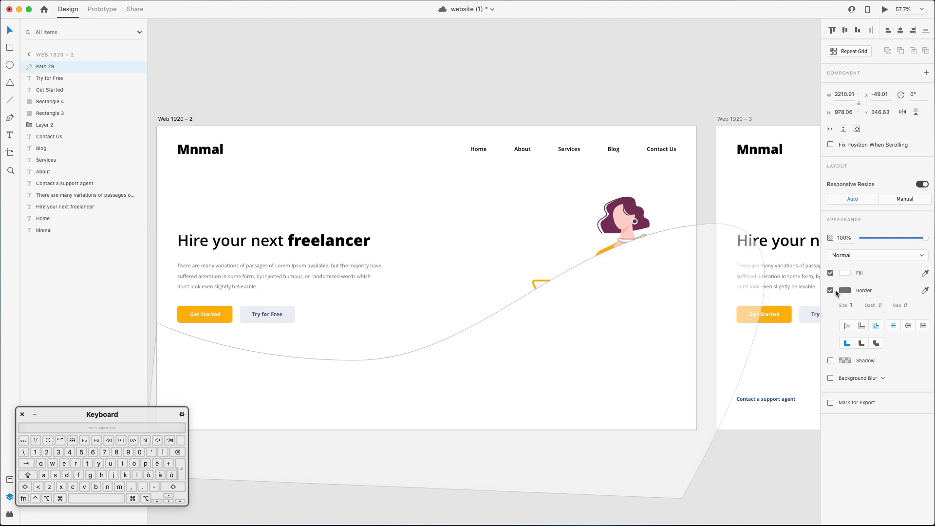
left_click(831, 290)
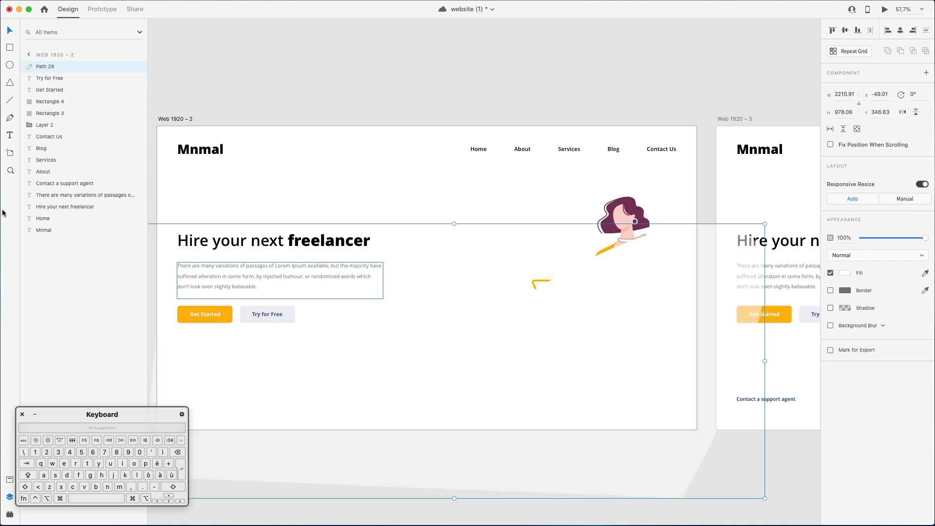
left_click_drag(51, 73, 55, 239)
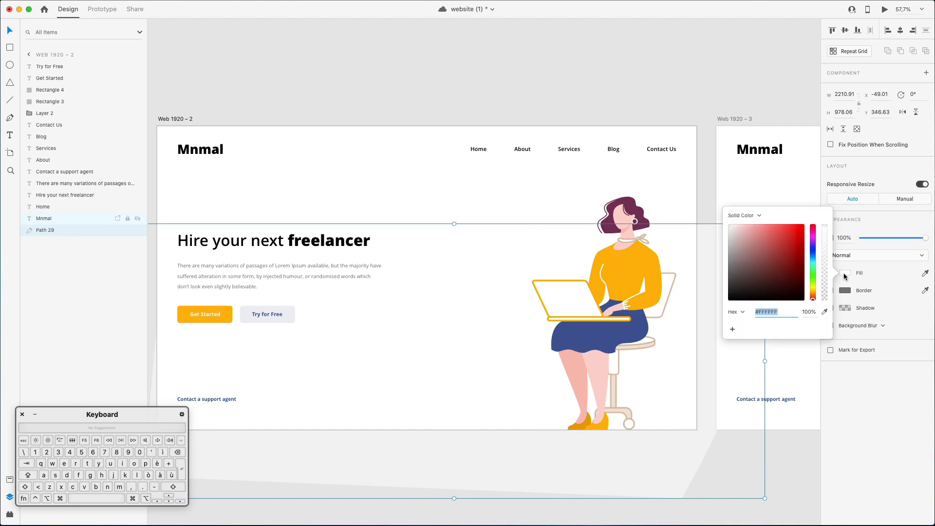
Fill the path with a linear gradient from white to orange #FFB024, basing the end colour on the illustration's orange.
left_click(753, 216)
left_click(751, 223)
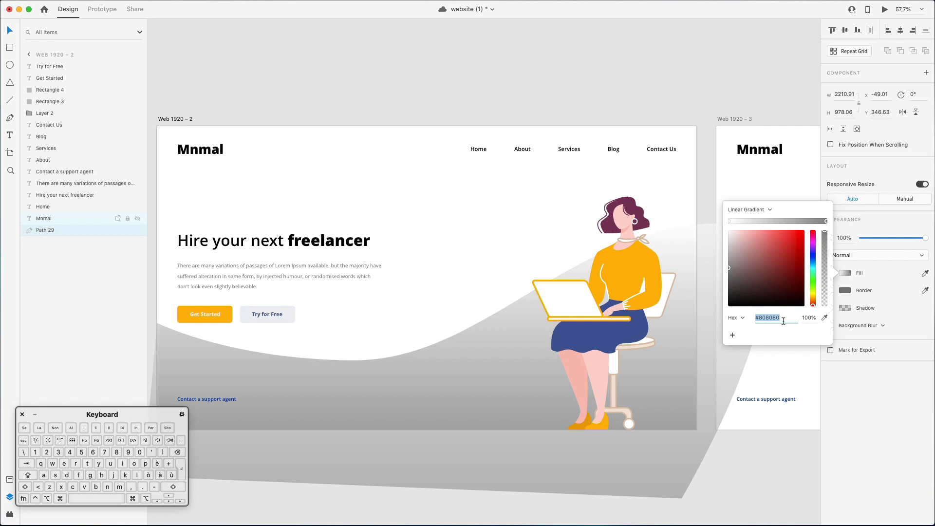
left_click(825, 318)
left_click(609, 292)
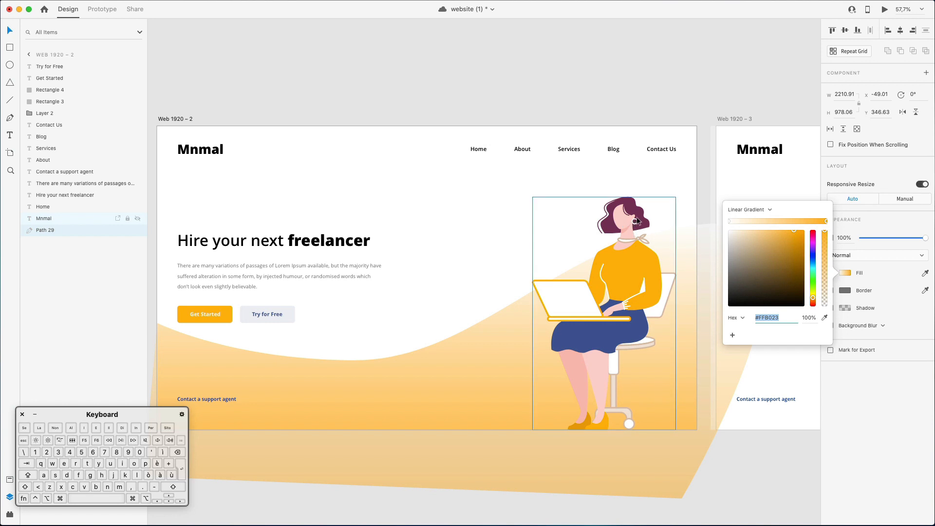
left_click(730, 221)
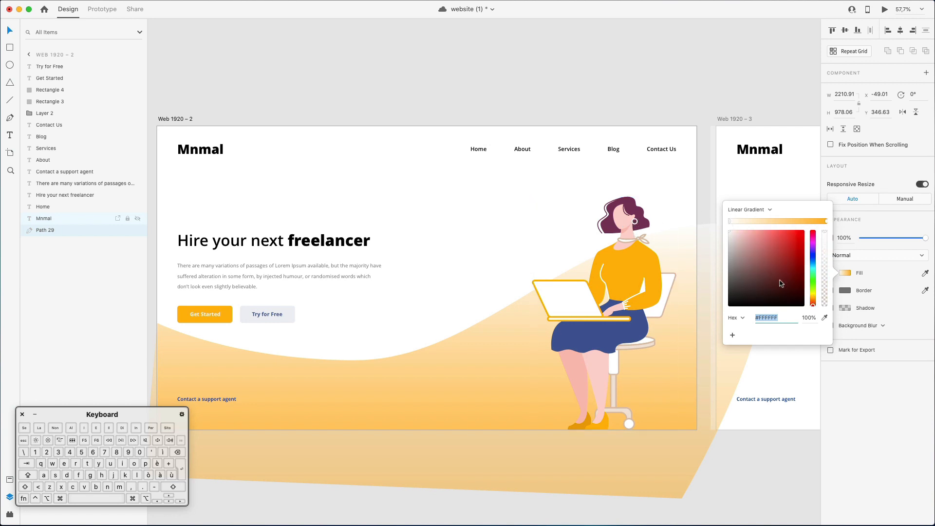
left_click(826, 220)
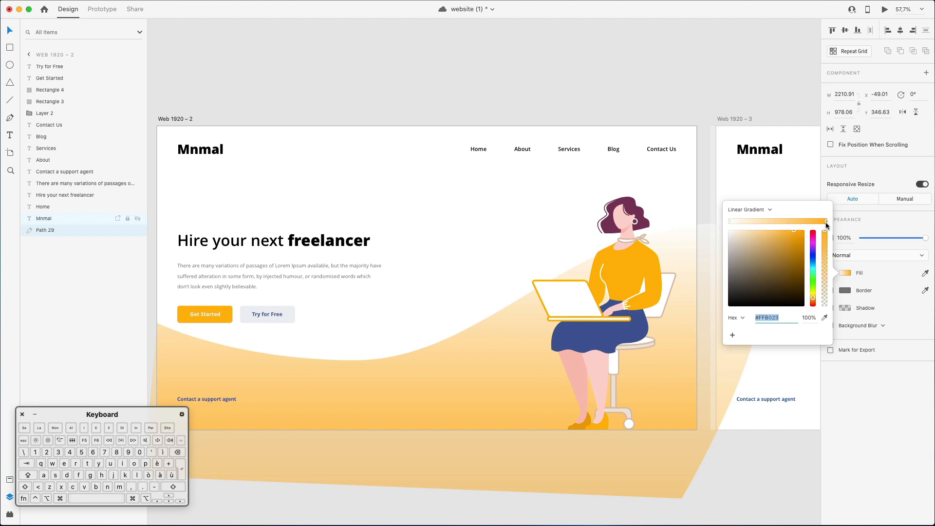
mouse_move(769, 243)
left_mouse_down()
mouse_move(734, 215)
mouse_move(794, 210)
left_mouse_up()
Try moving the path's left-edge anchor down to the artboard's lower-left corner, about Y 1083, and undo the move.
scroll(464, 217, "down", 5)
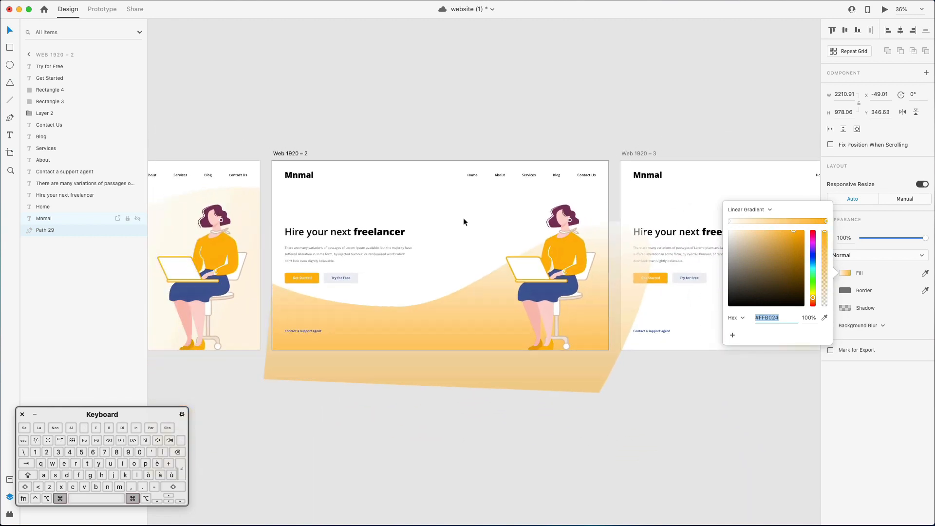
left_click(397, 285)
double_click(298, 308)
left_click_drag(274, 285, 274, 348)
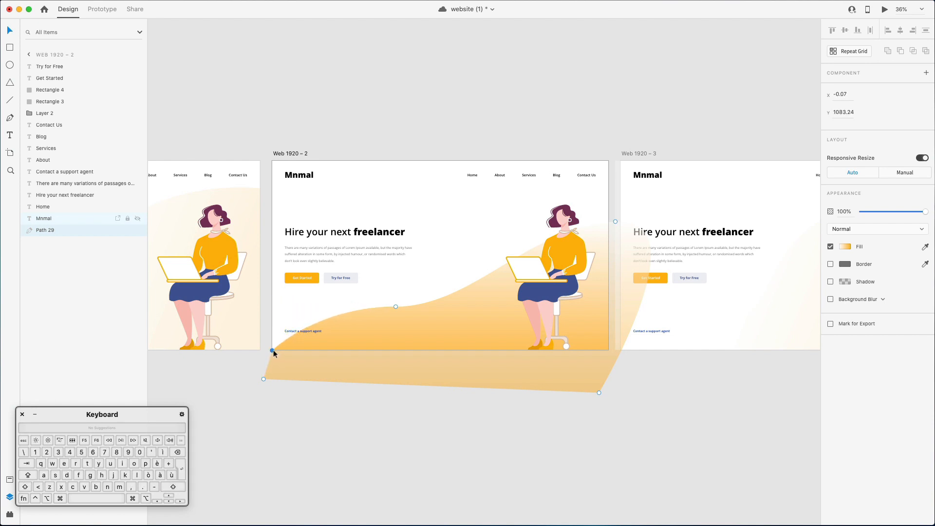
key("Escape")
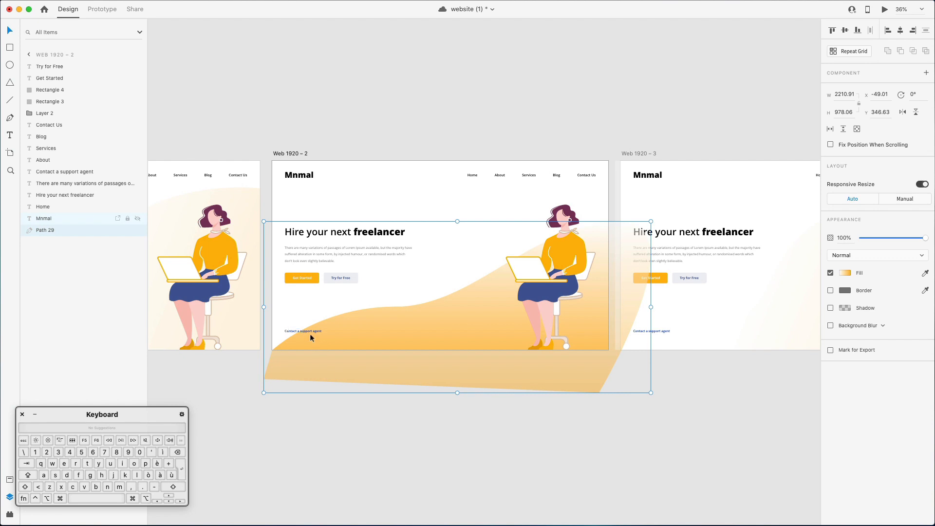
key("super+z")
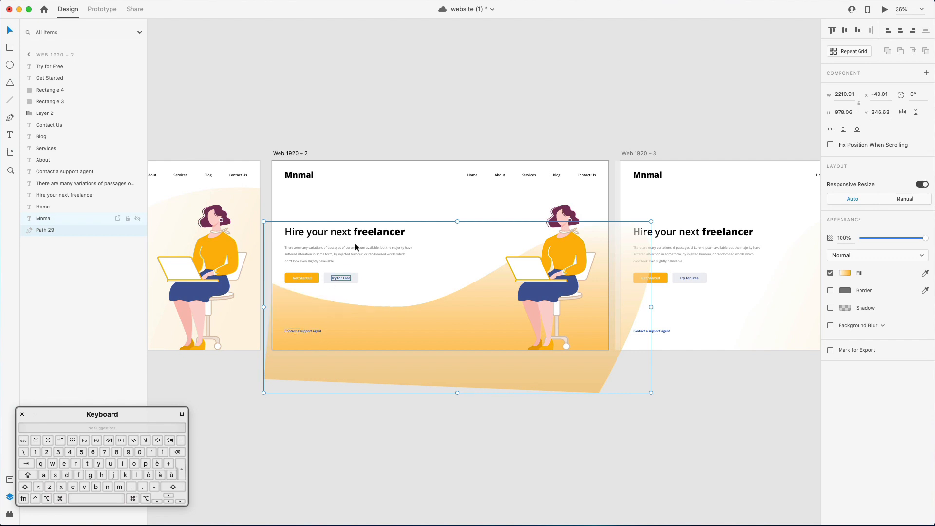
Lengthen the handles of the curve's middle anchor horizontally, extending the right-hand handle to about X 1373, Y 833.
double_click(449, 304)
left_click(396, 307)
left_click_drag(474, 307, 516, 308)
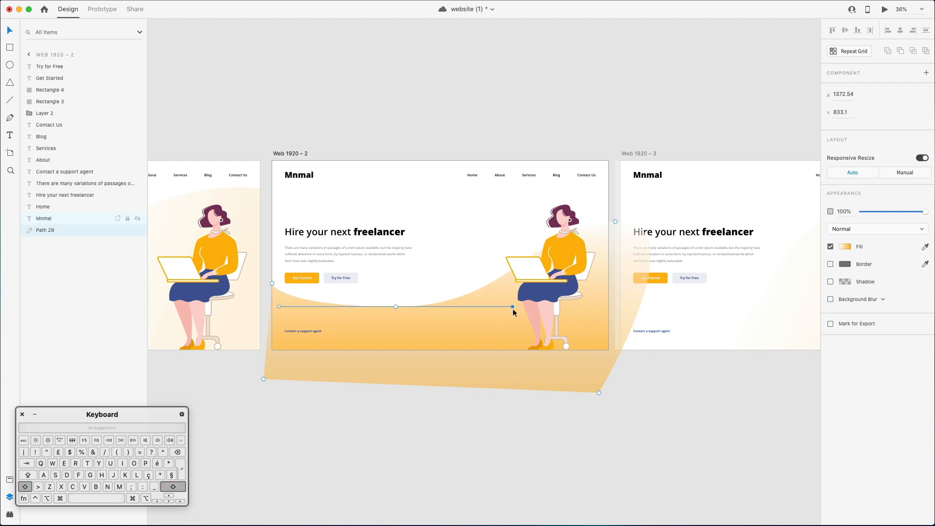
left_click(577, 95)
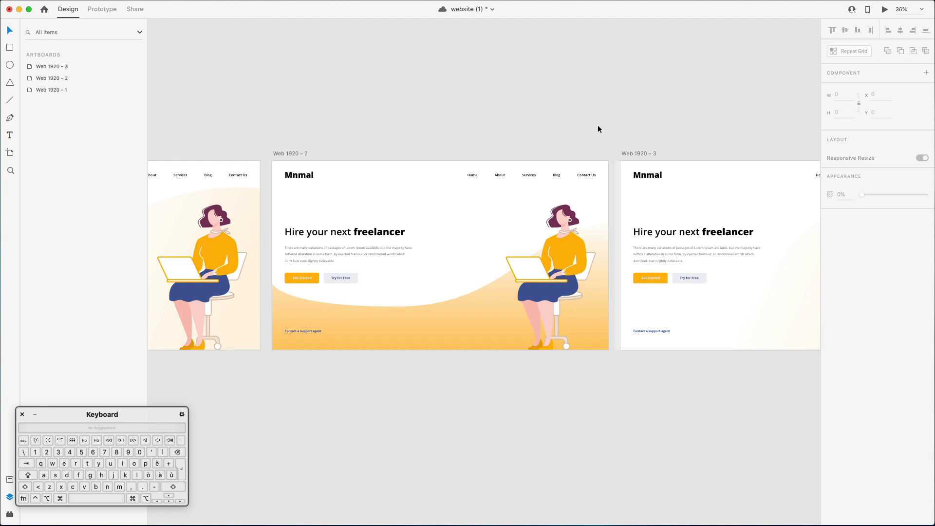
Move the path's anchor beyond the right edge to about X 1974, Y 347 and extend its left-hand handle outward.
scroll(594, 167, "right", 5)
scroll(594, 167, "left", 15)
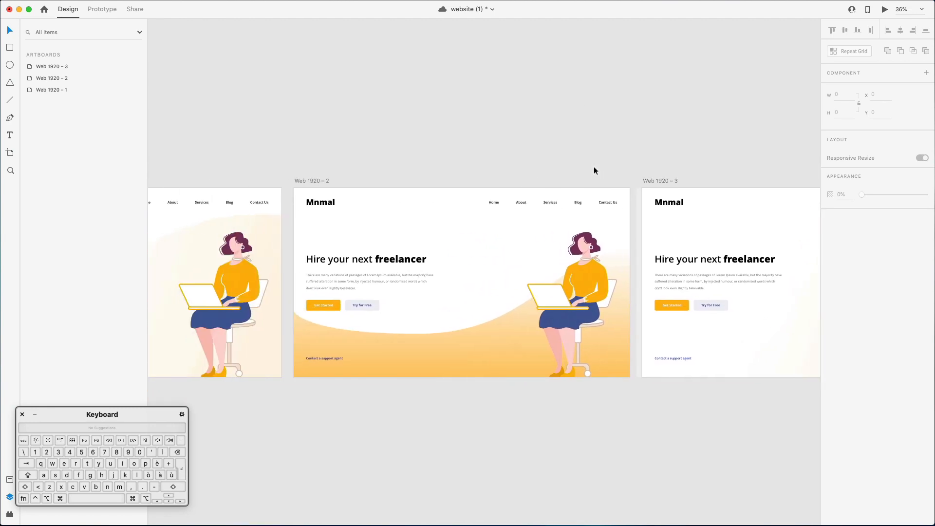
scroll(594, 168, "right", 12)
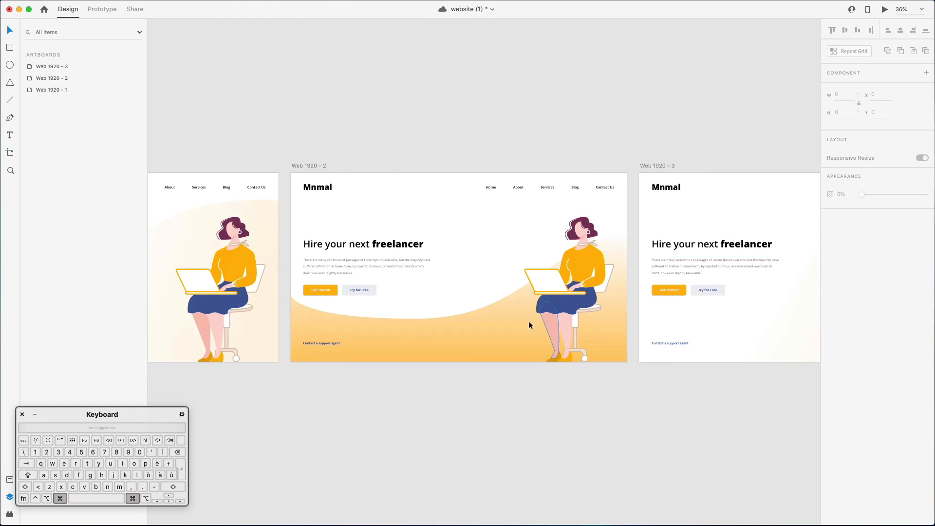
double_click(528, 321)
left_click_drag(635, 235, 637, 235)
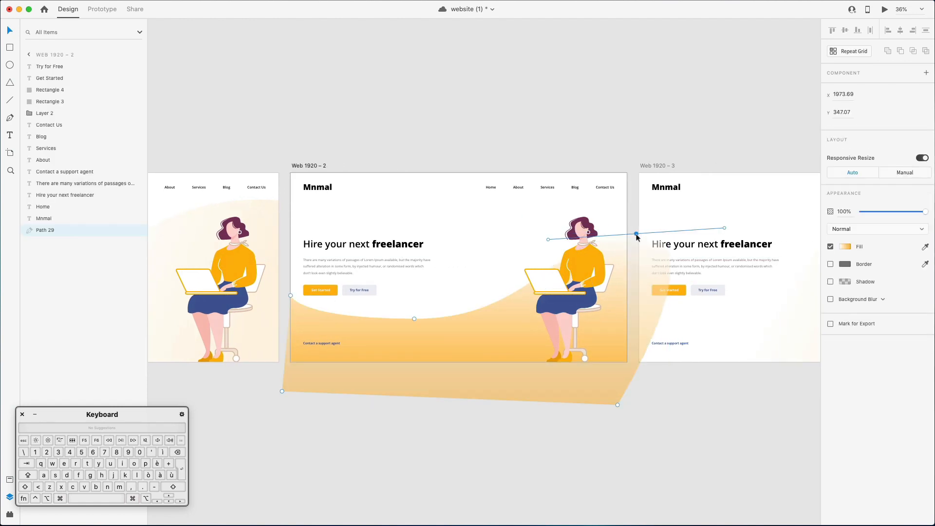
left_click_drag(548, 241, 507, 248)
key("Escape")
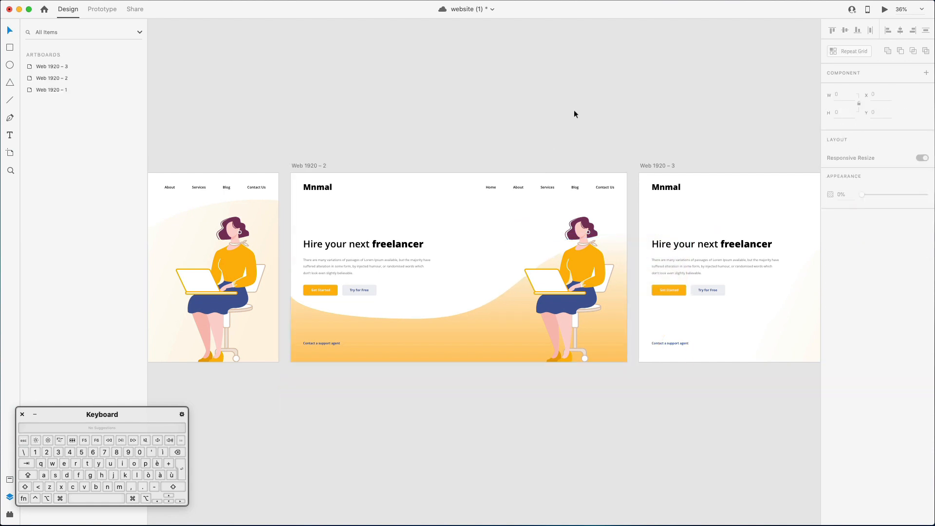
Copy the orange gradient path from the second artboard and paste it into the Web 1920 – 3 artboard.
left_click(417, 348, "super")
scroll(417, 343, "right", 5)
left_click(381, 178)
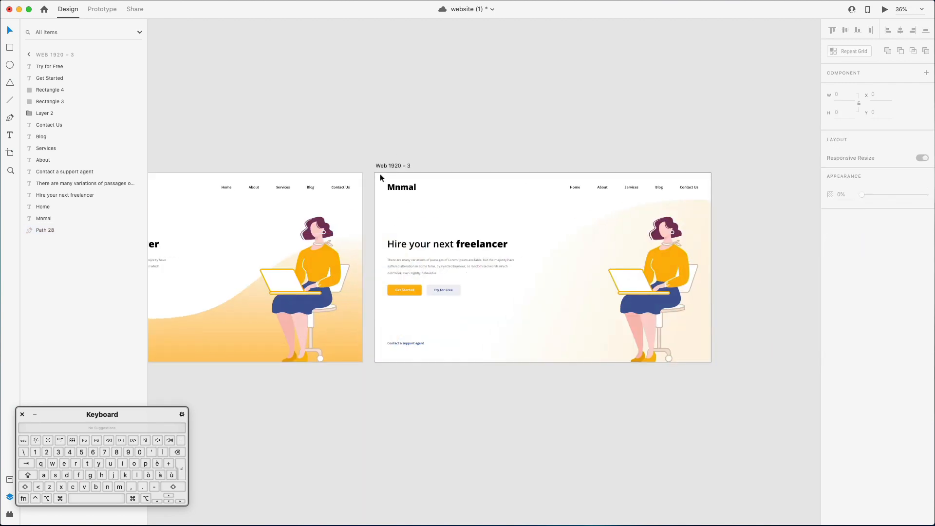
left_click(30, 55)
left_click(67, 68)
key("super+v")
scroll(563, 177, "right", 3)
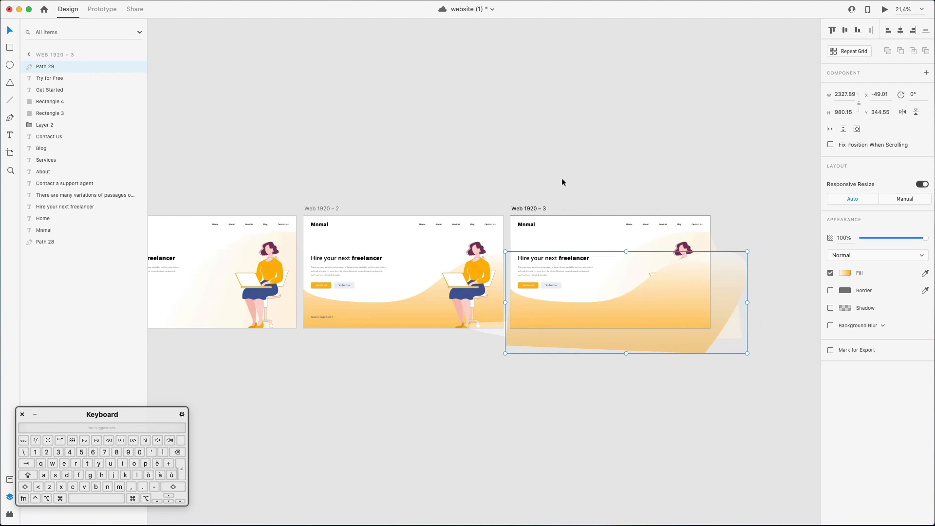
Delete the third artboard's old curved background and place the pasted path at the bottom of its layer order.
left_click(608, 239)
key("Delete")
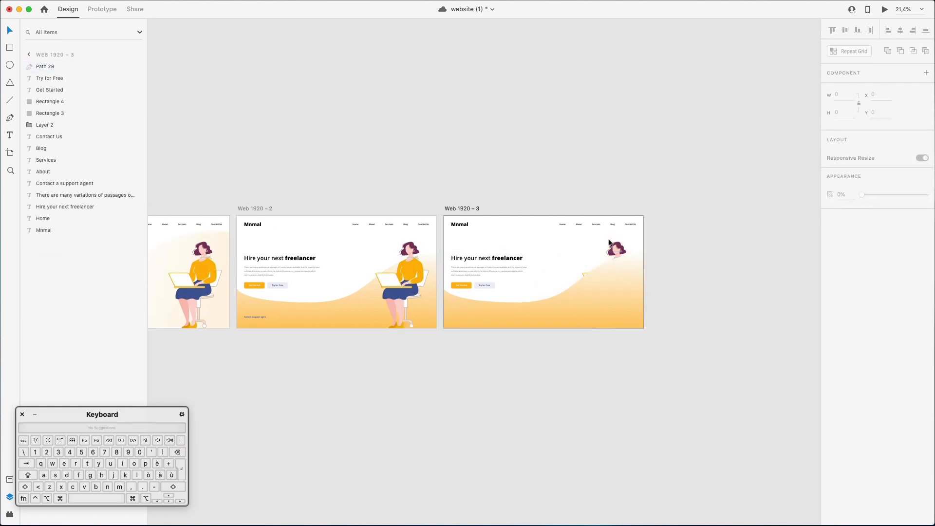
left_click(611, 298)
left_click_drag(33, 71, 83, 234)
Set the end colour of the third artboard's path gradient to #3F4D90, sampled from the character's blue skirt.
scroll(674, 263, "up", 5)
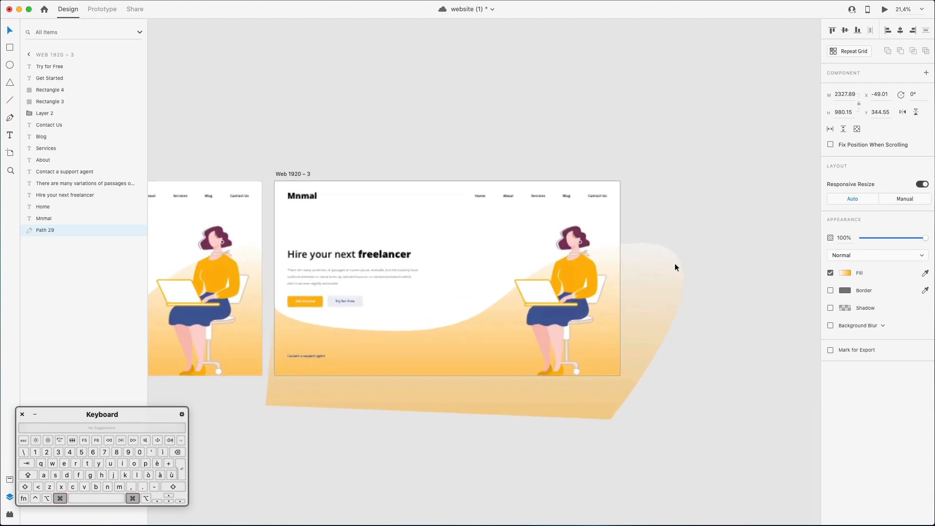
left_click(842, 274)
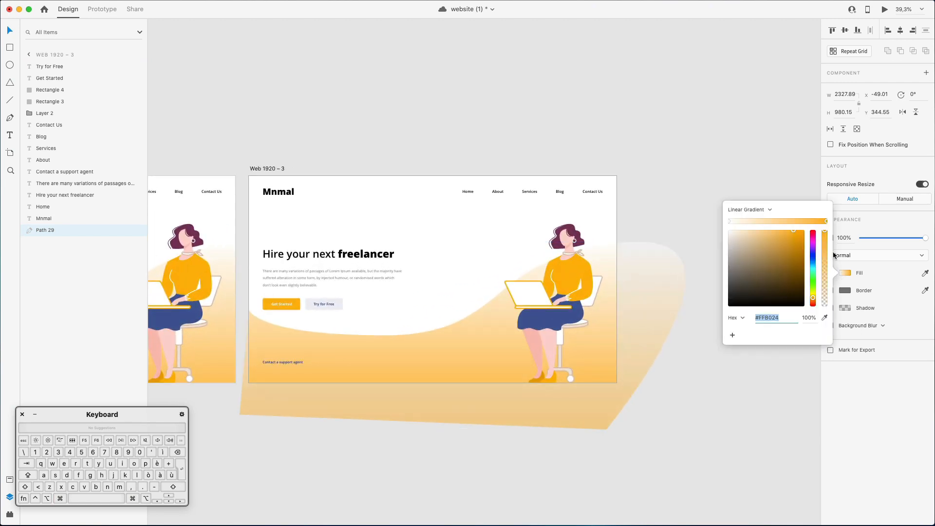
scroll(489, 290, "up", 3)
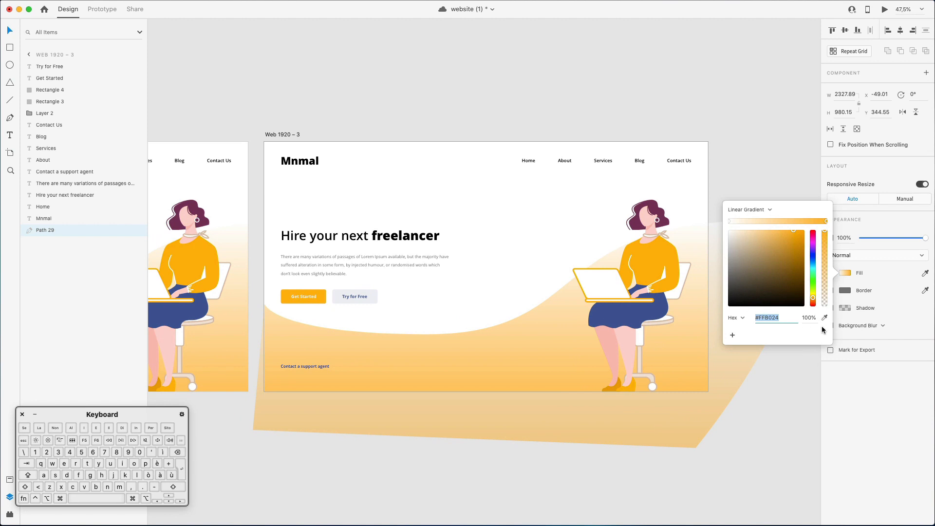
left_click(647, 312)
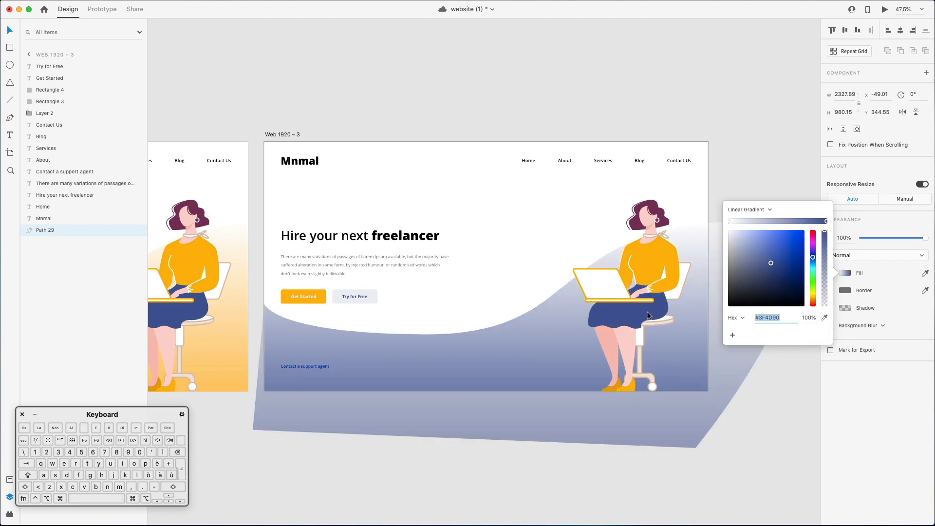
Lighten the blue end colour of the third artboard's background gradient to #DCE0F0.
scroll(677, 321, "left", 3)
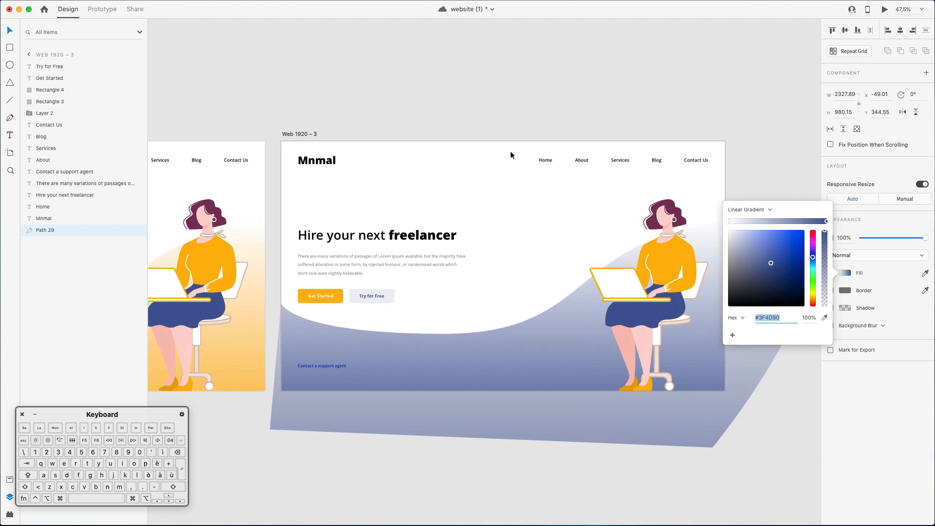
scroll(419, 282, "up", 5)
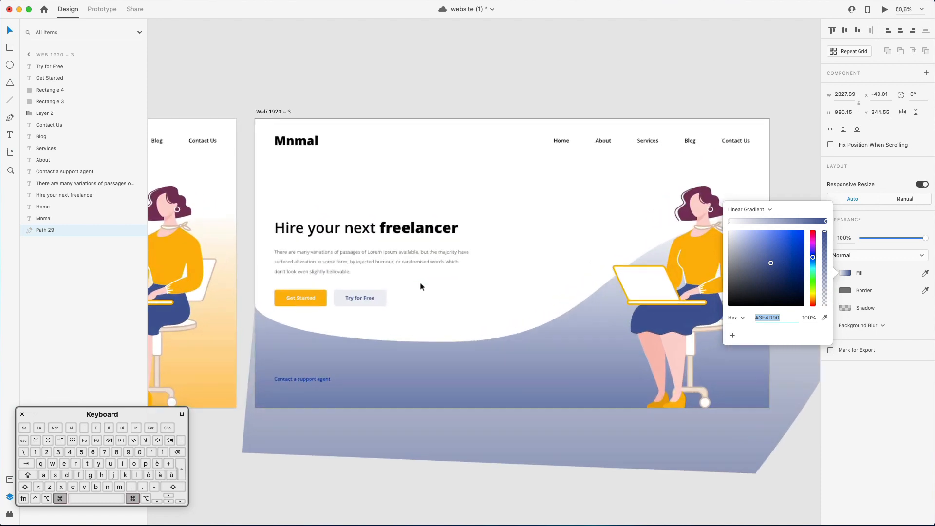
scroll(422, 287, "right", 5)
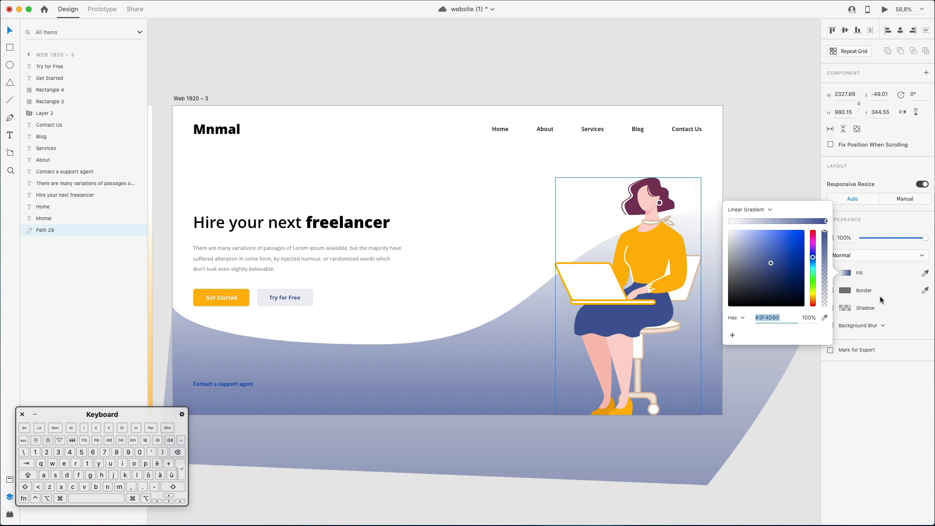
left_click_drag(776, 265, 734, 237)
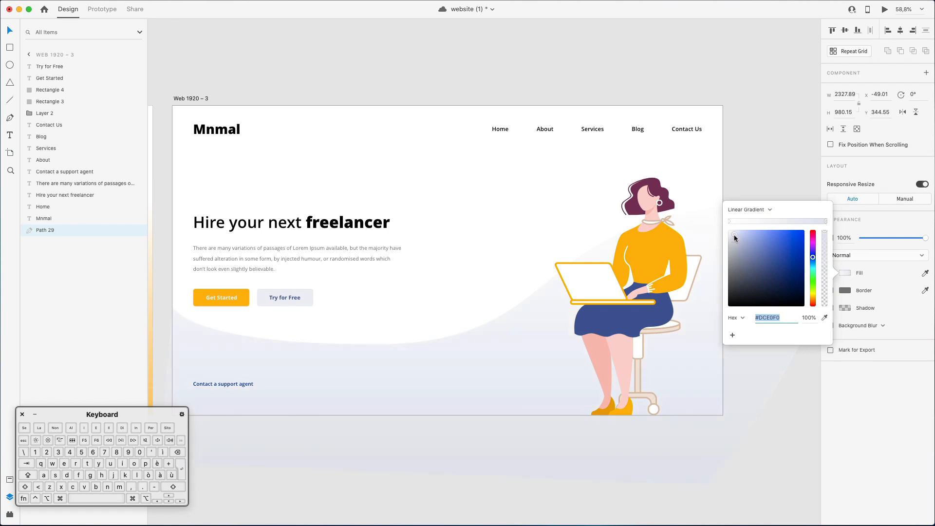
left_click(730, 222)
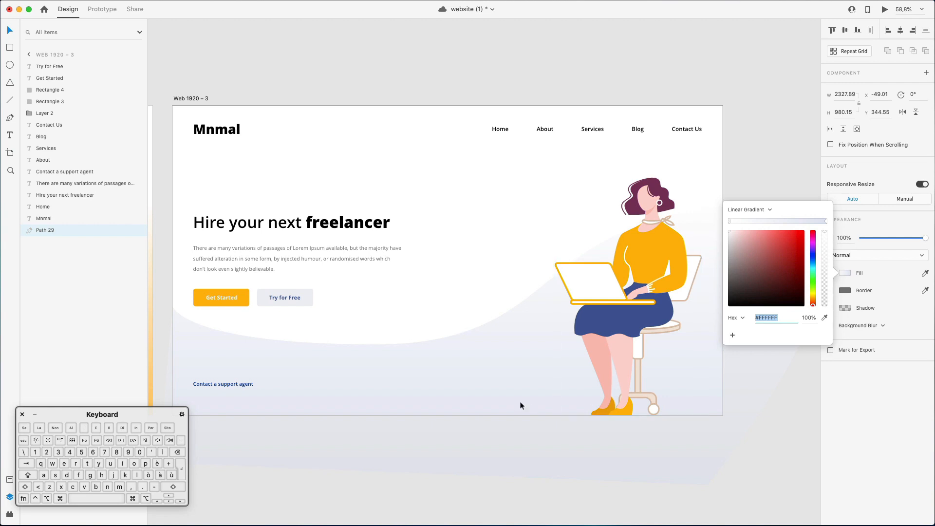
left_click(530, 389)
double_click(531, 387)
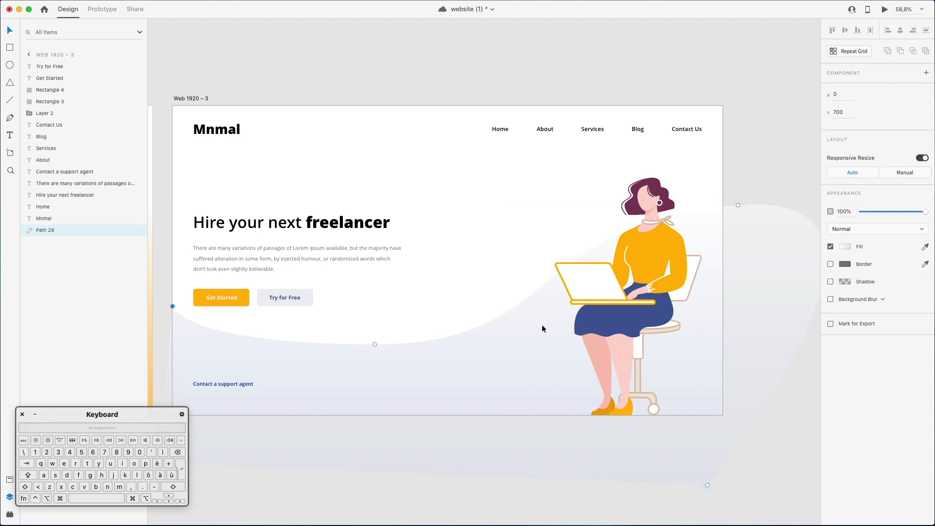
key("Escape")
Fine-tune the end colour of the third artboard's background gradient to #E1E4F0.
left_click(845, 273)
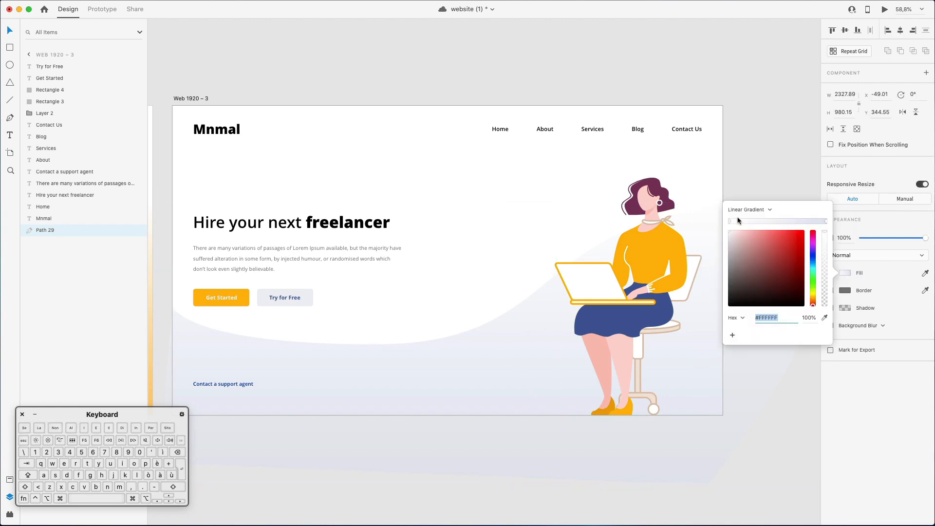
left_click(826, 221)
scroll(458, 307, "up", 2)
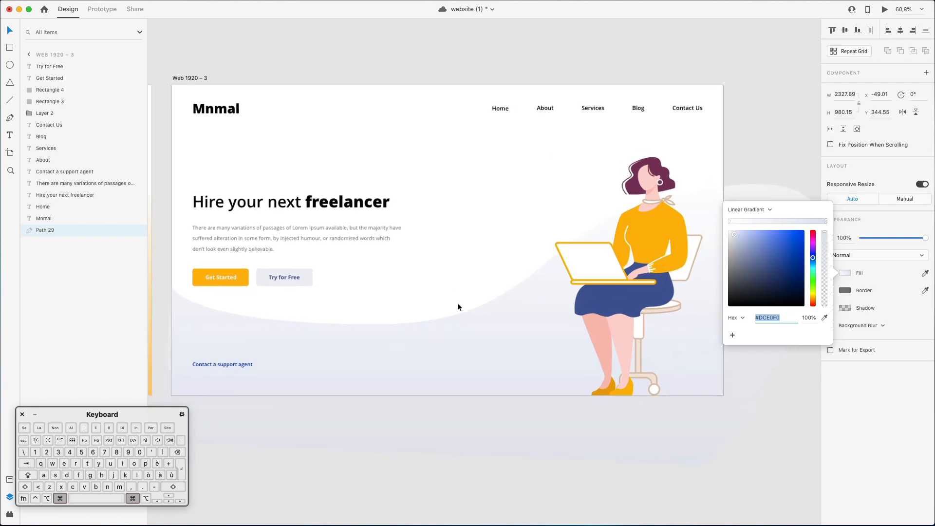
scroll(458, 307, "down", 2)
left_click(731, 242)
left_click_drag(732, 245, 734, 237)
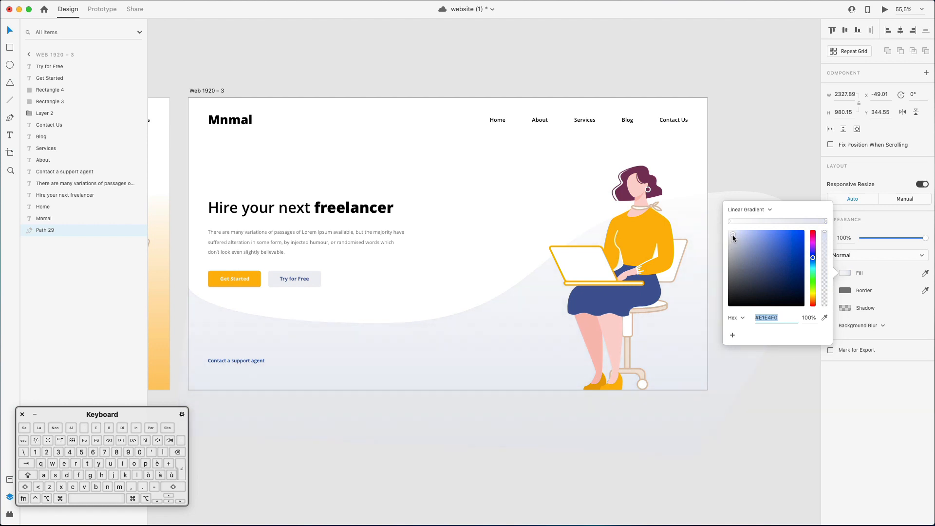
key("Escape")
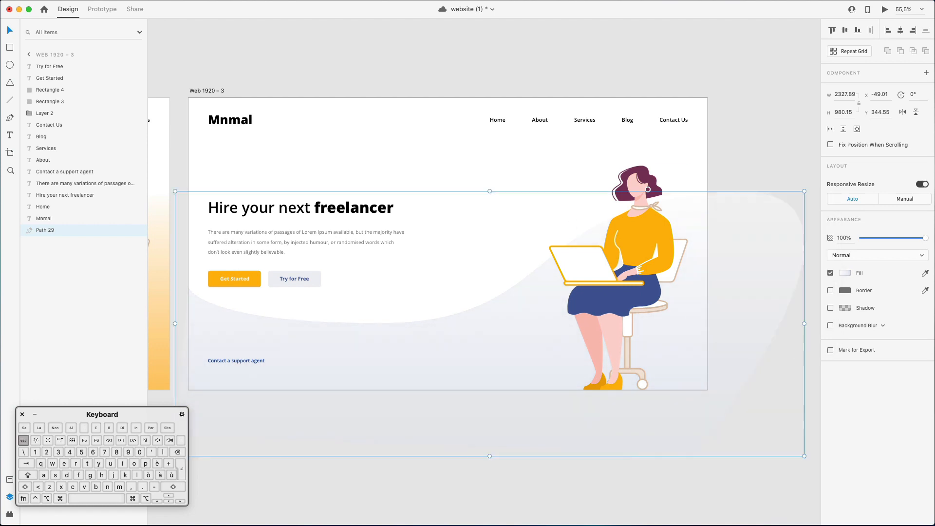
Move the curved gradient background on the third artboard down to Y 448.55.
left_click(463, 162)
left_click(391, 343)
left_click_drag(390, 344, 412, 379)
key("shift+Up")
key("shift+Up")
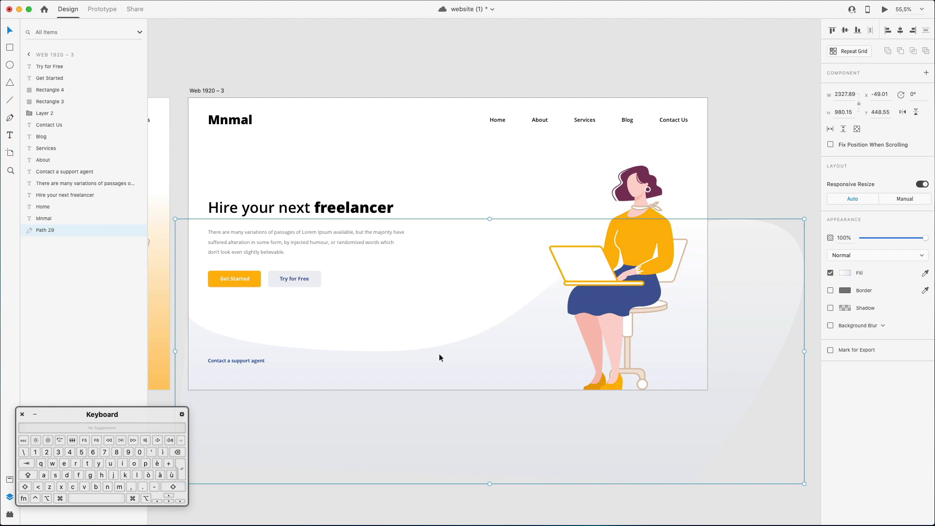
Try raising the low anchor point of the third artboard's background curve to about X 642, Y 195, above the headline.
double_click(452, 346)
left_click(380, 350)
left_click_drag(381, 352, 363, 151)
key("Escape")
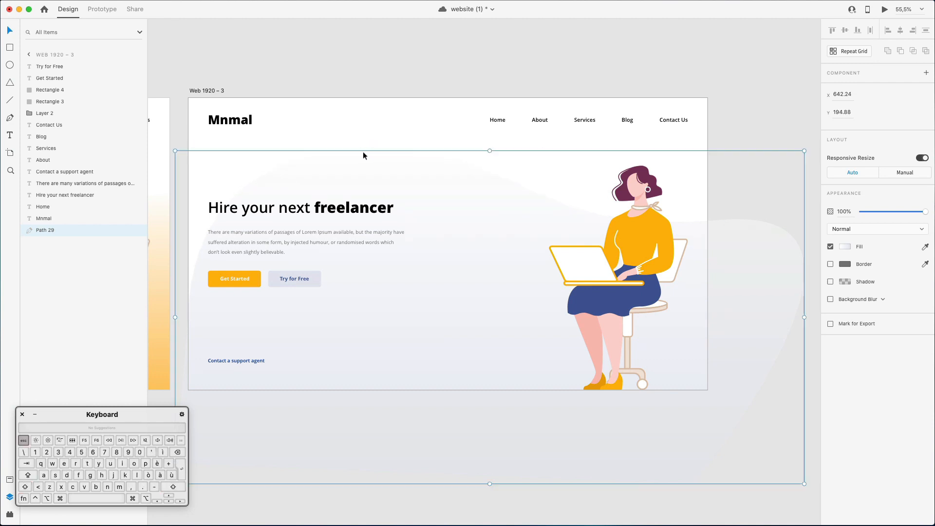
Place the curve's raised anchor point just above the support link and adjust its direction handle to about X 1447, Y 893.
double_click(418, 173)
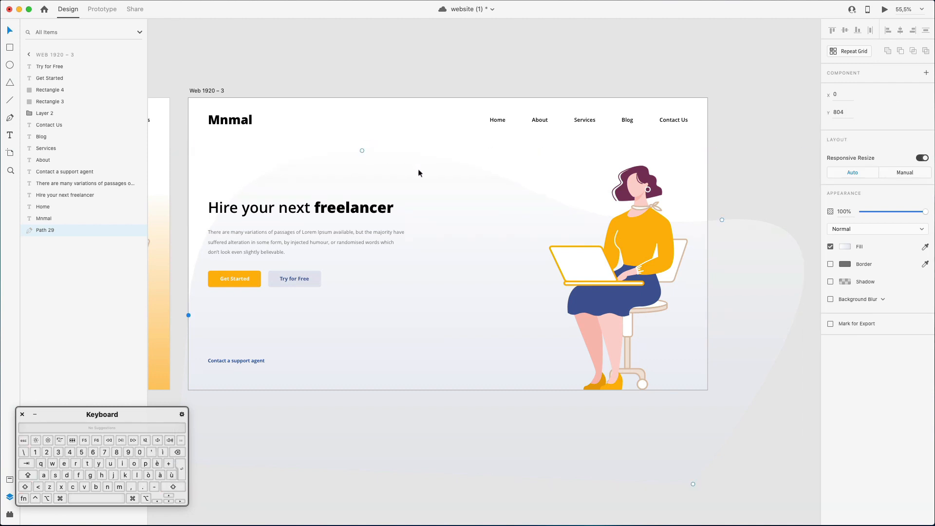
left_click_drag(361, 151, 396, 349)
left_click_drag(577, 346, 580, 339)
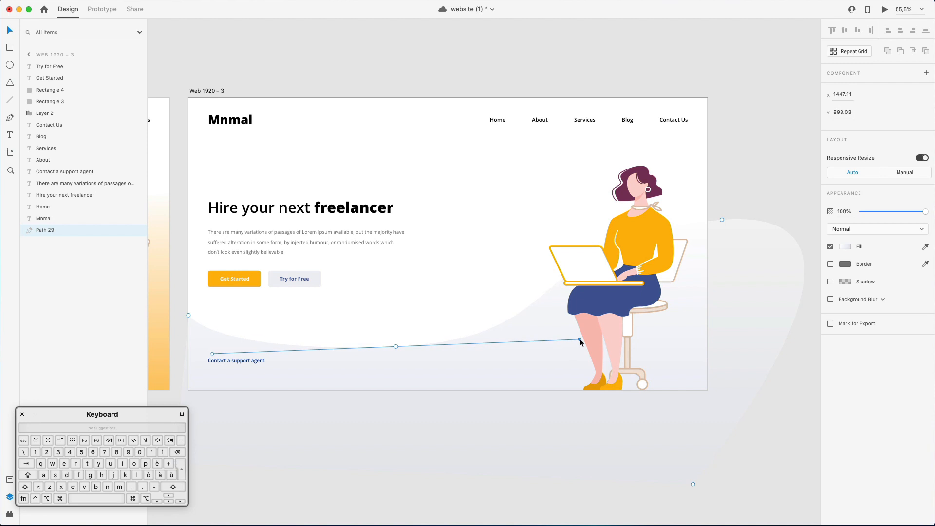
key("Escape")
key("Escape")
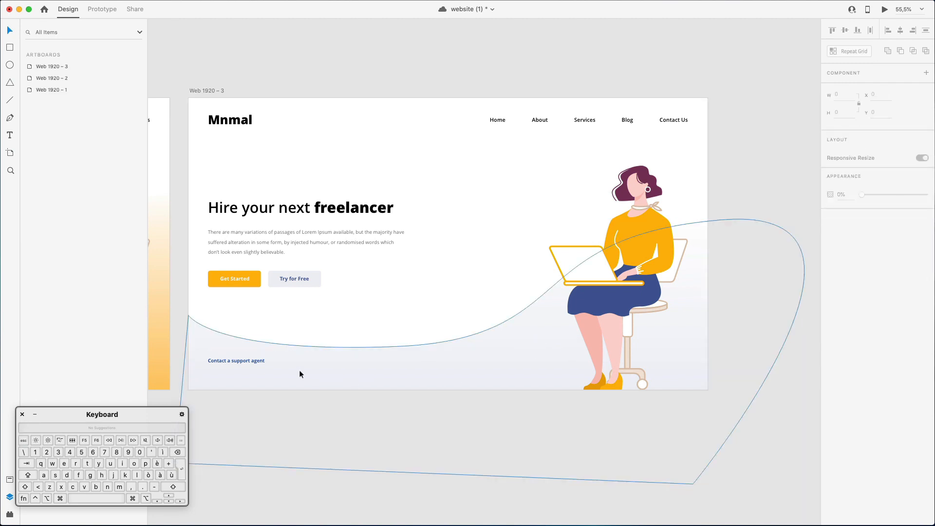
Move the "Contact a support agent" text on the third artboard down to Y 978.
left_click(232, 360, "super")
key("shift+Down")
key("shift+Down")
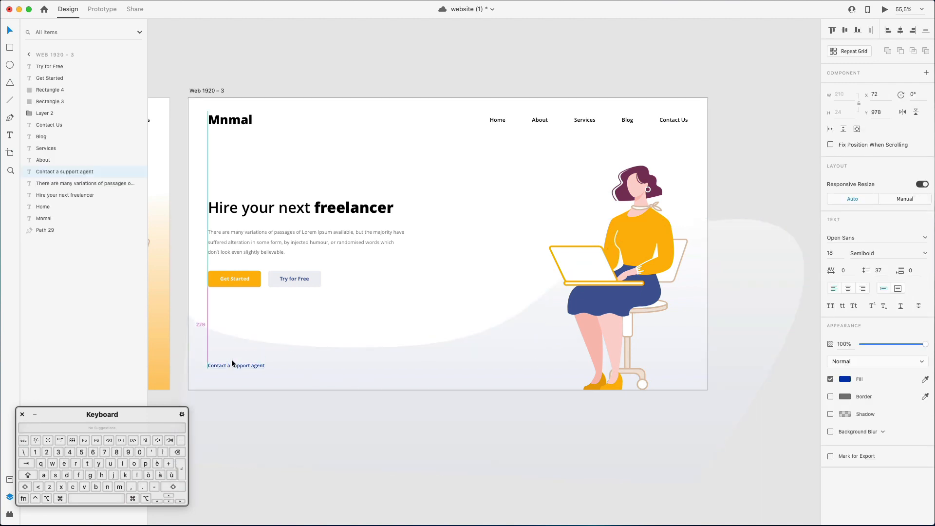
left_click(390, 66)
Compare the background curves, gradients and support link placement across the three artboards.
scroll(390, 67, "down", 5)
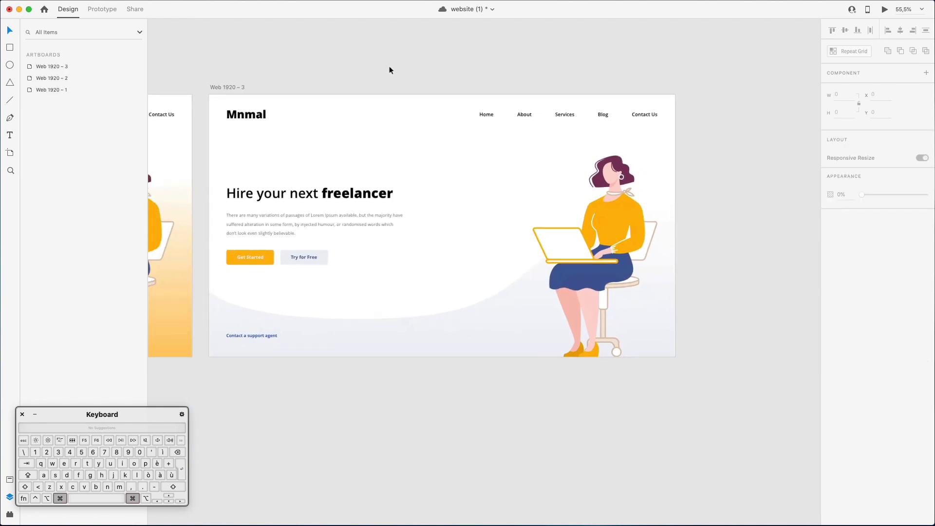
scroll(390, 67, "left", 3)
scroll(390, 67, "left", 5)
scroll(390, 67, "up", 2)
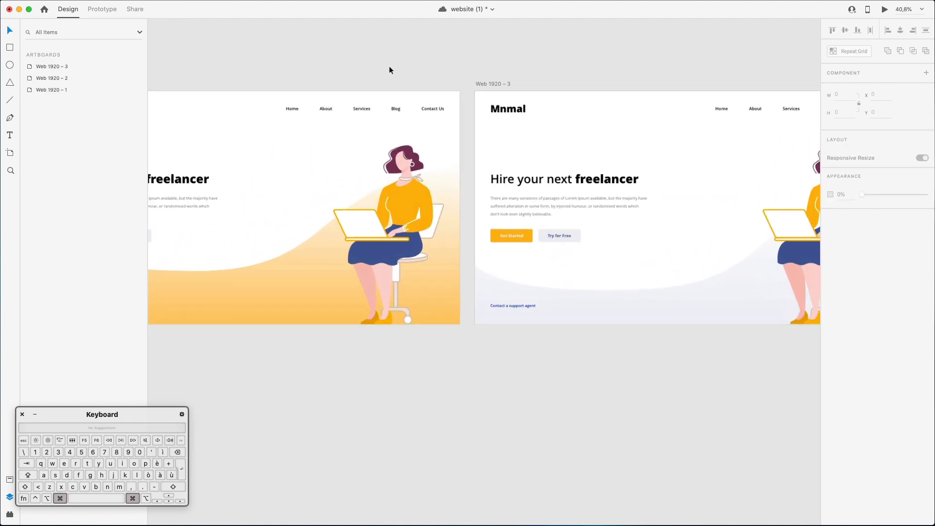
left_click(507, 308)
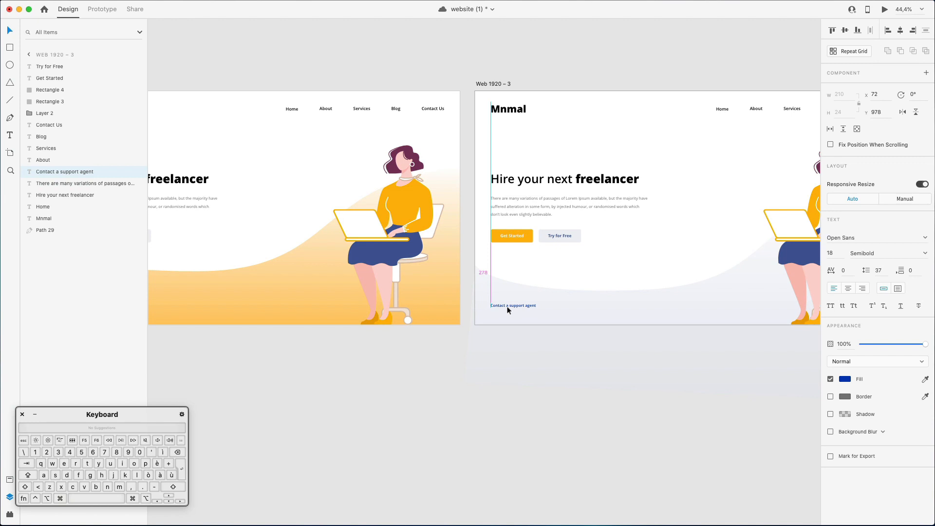
scroll(508, 310, "down", 3)
scroll(507, 310, "down", 3)
left_click(420, 396)
scroll(419, 395, "left", 5)
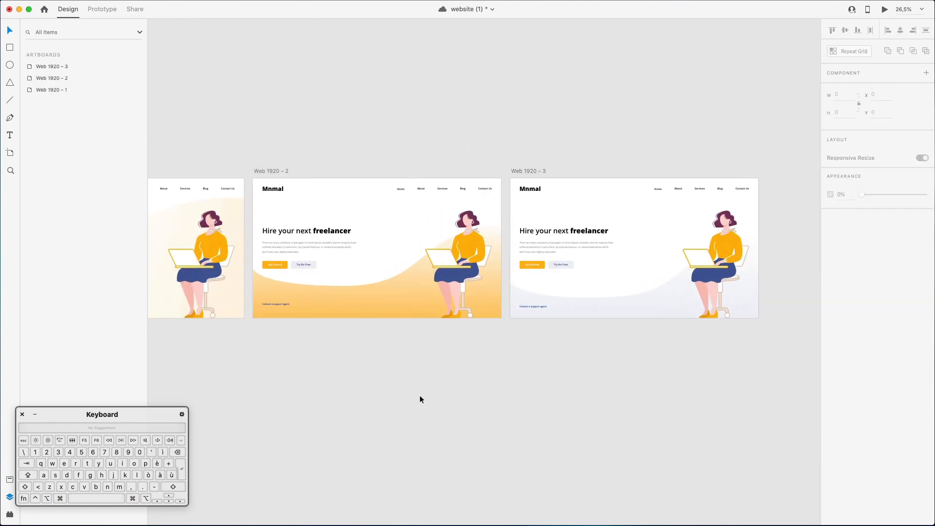
scroll(420, 396, "left", 5)
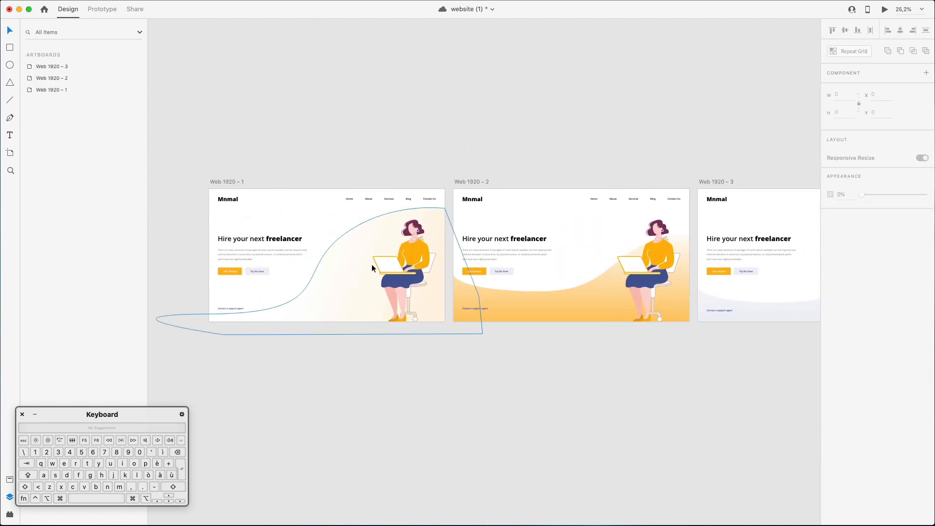
scroll(434, 363, "right", 10)
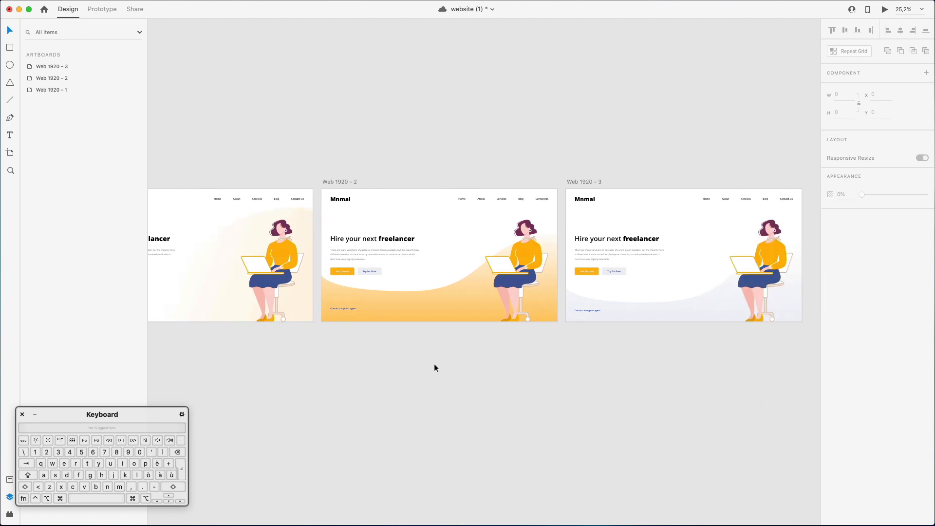
scroll(435, 368, "left", 8)
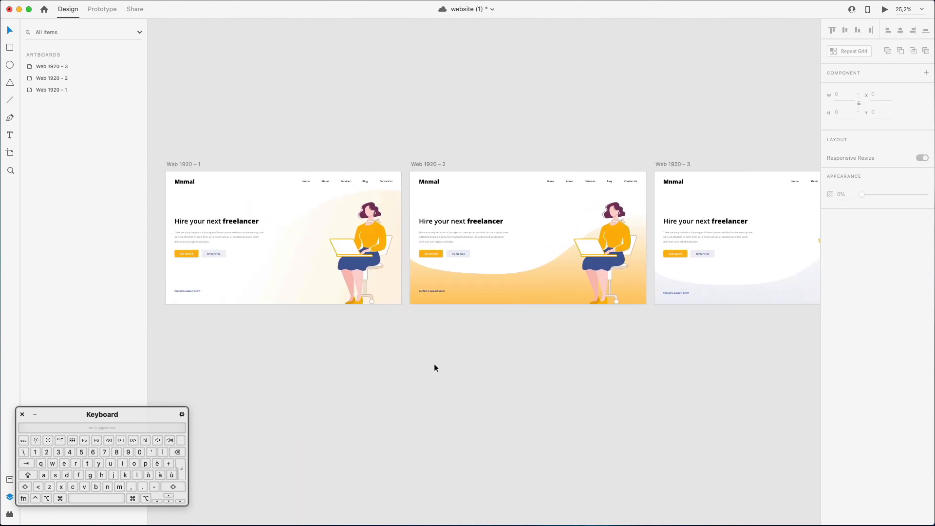
scroll(435, 366, "up", 2)
scroll(435, 367, "right", 3)
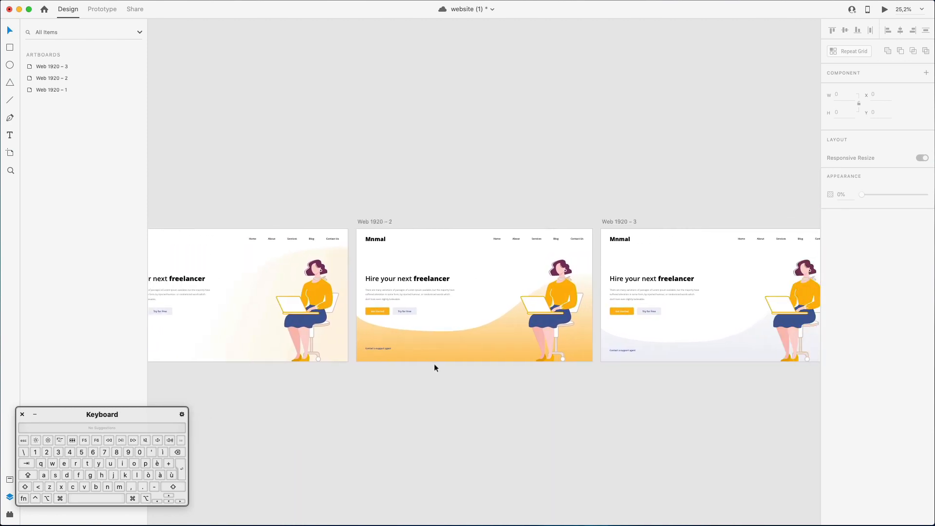
scroll(435, 368, "down", 4)
scroll(435, 368, "up", 1)
scroll(434, 368, "left", 1)
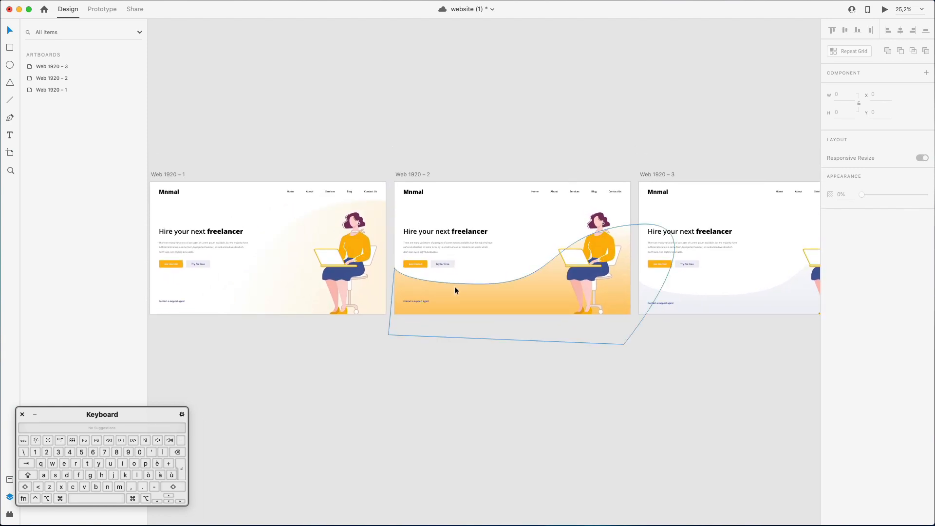
Save the website document with its three artboard variants.
key("super+s")
scroll(452, 347, "down", 1)
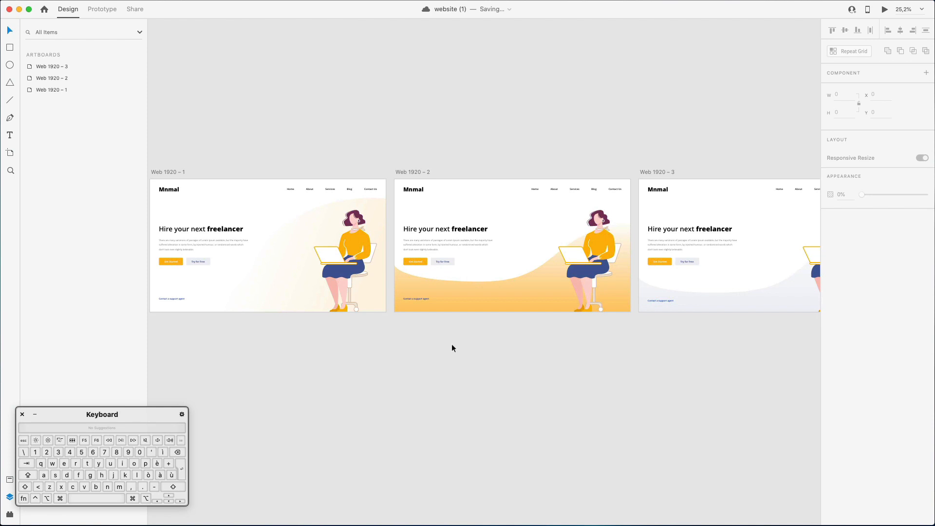
scroll(452, 345, "down", 3)
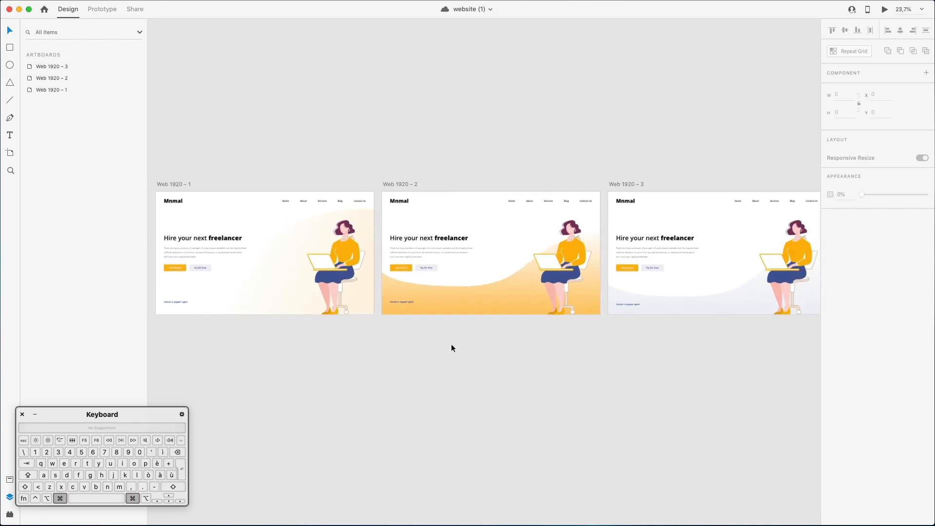
scroll(462, 94, "down", 1)
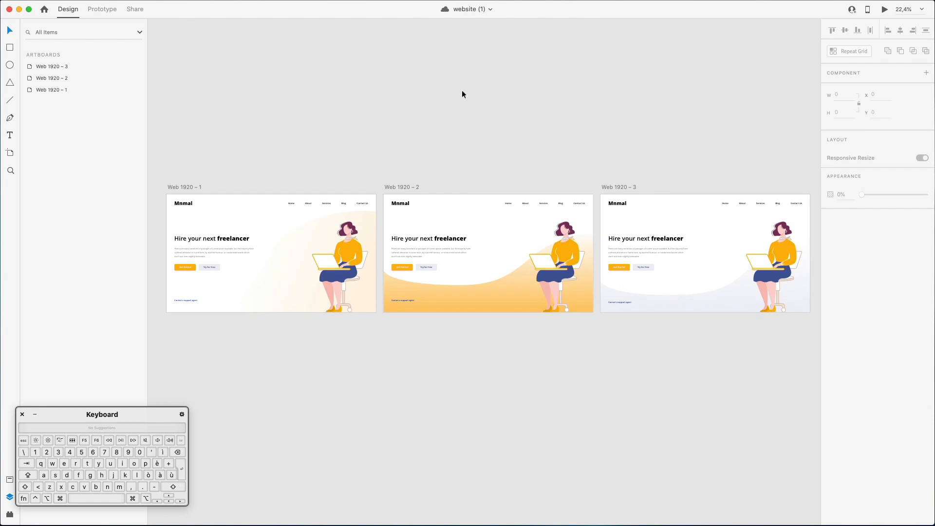